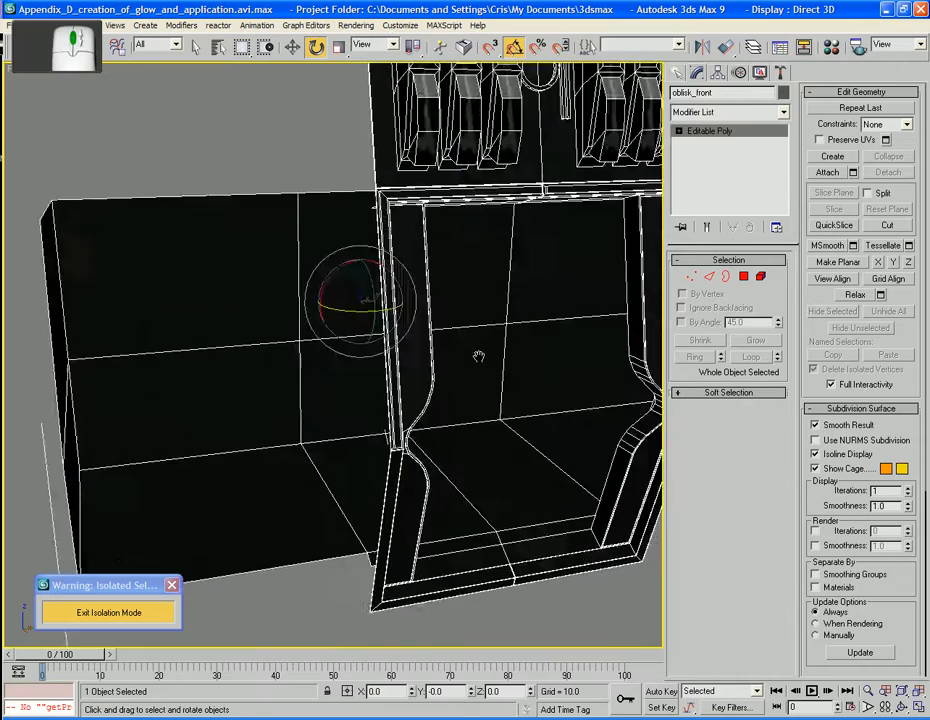
Connect the edge ring around the inside of the doorway frame with 1 segment, pinch 0 and slide -50
{"action": "scroll", "coordinate": [478, 348], "scroll_direction": "down", "scroll_amount": 3}
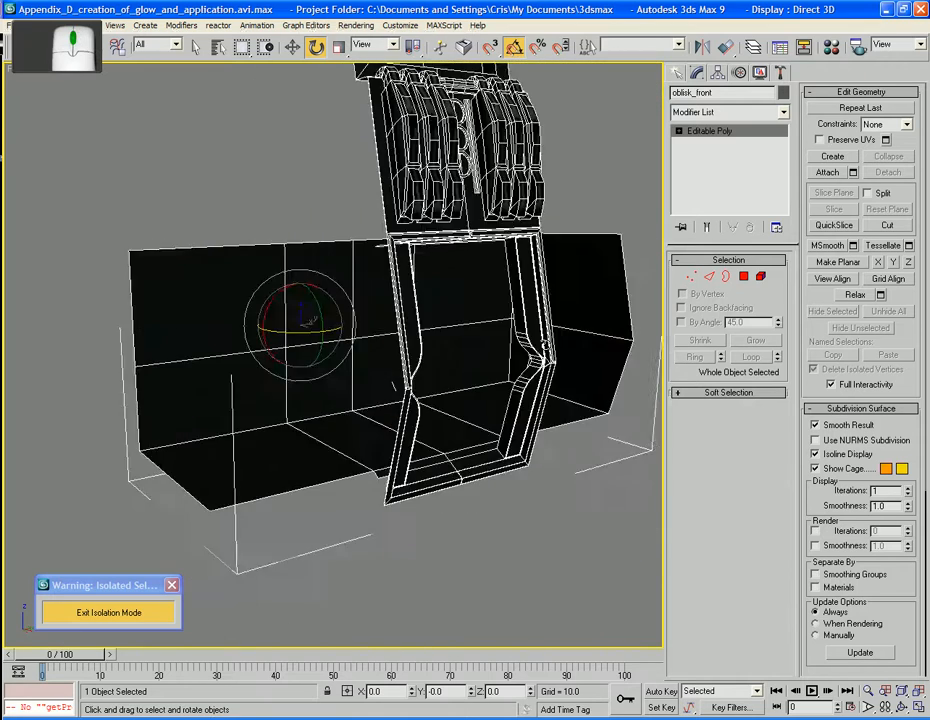
{"action": "scroll", "coordinate": [486, 343], "scroll_direction": "up", "scroll_amount": 3}
{"action": "scroll", "coordinate": [484, 343], "scroll_direction": "up", "scroll_amount": 5}
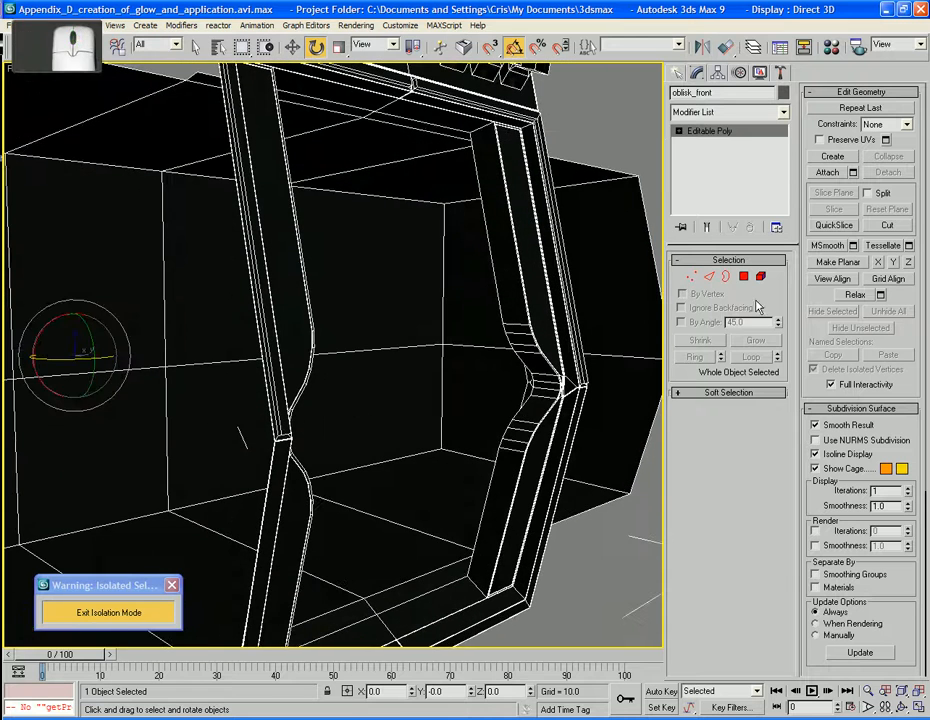
{"action": "left_click", "coordinate": [710, 278]}
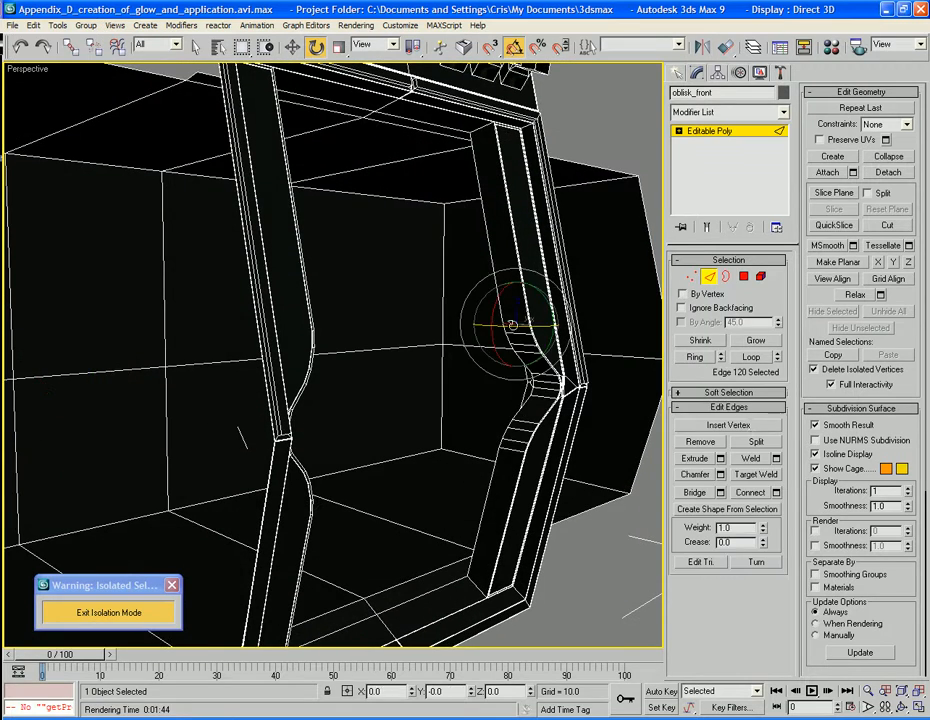
{"action": "left_click", "coordinate": [694, 357]}
{"action": "left_click", "coordinate": [778, 500]}
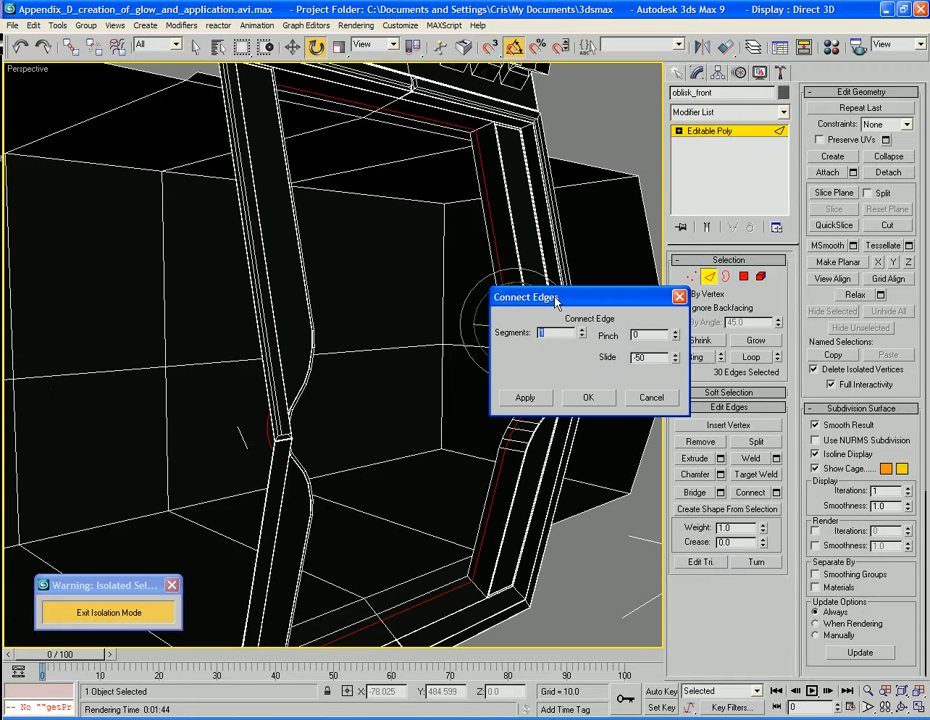
{"action": "left_click_drag", "start_coordinate": [551, 356], "coordinate": [735, 313]}
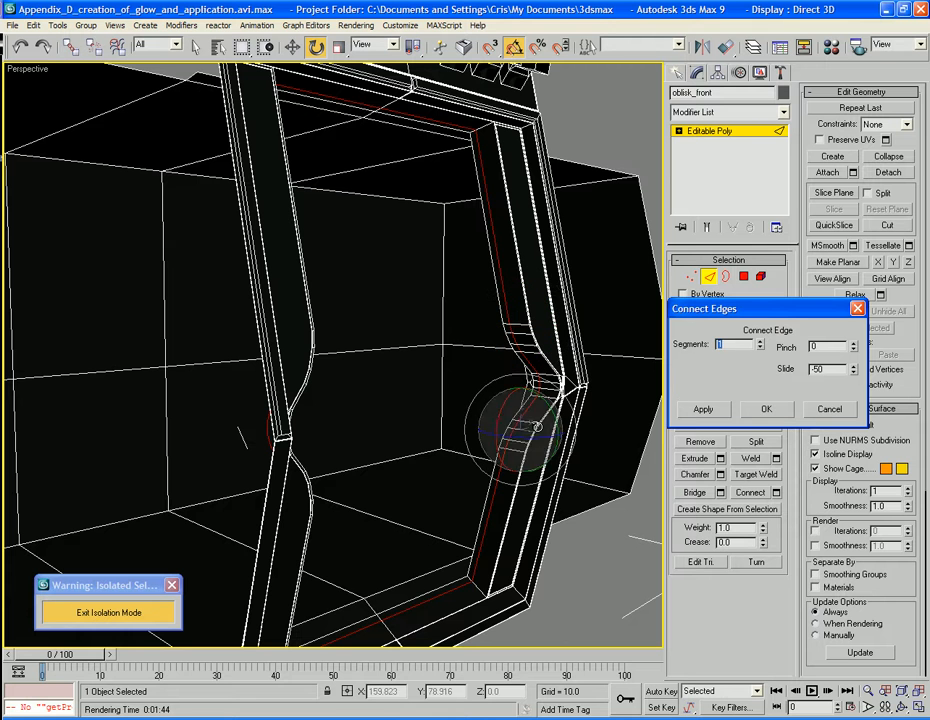
{"action": "left_click", "coordinate": [767, 410]}
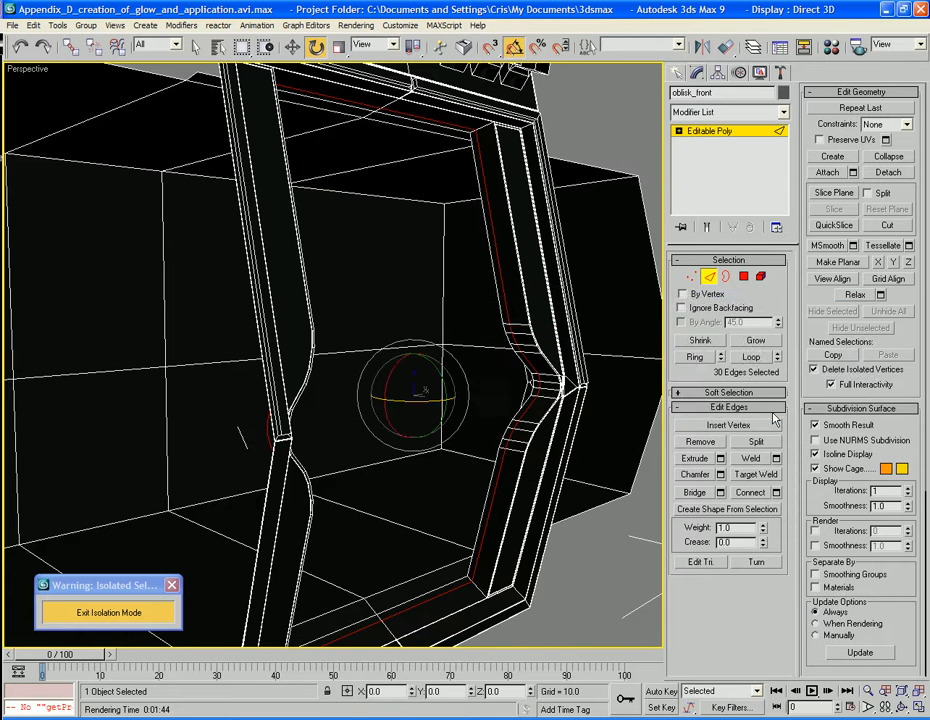
Select the ring of narrow polygons between the new edge loop and the doorway frame's inner rim
{"action": "left_click", "coordinate": [706, 277]}
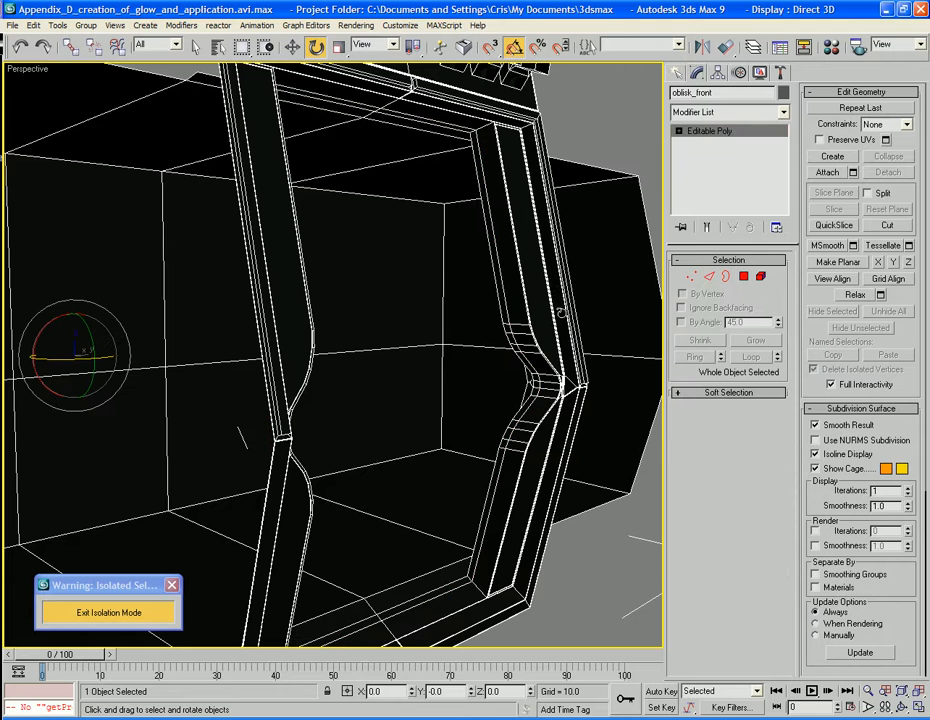
{"action": "left_click", "coordinate": [709, 277]}
{"action": "left_click", "coordinate": [505, 322]}
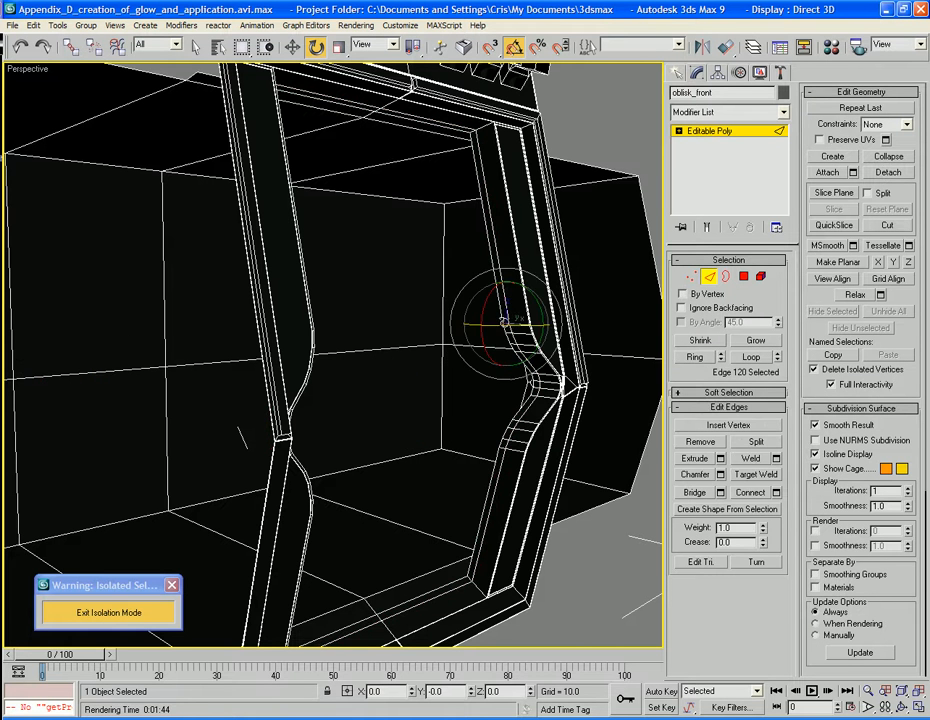
{"action": "left_click", "coordinate": [695, 357]}
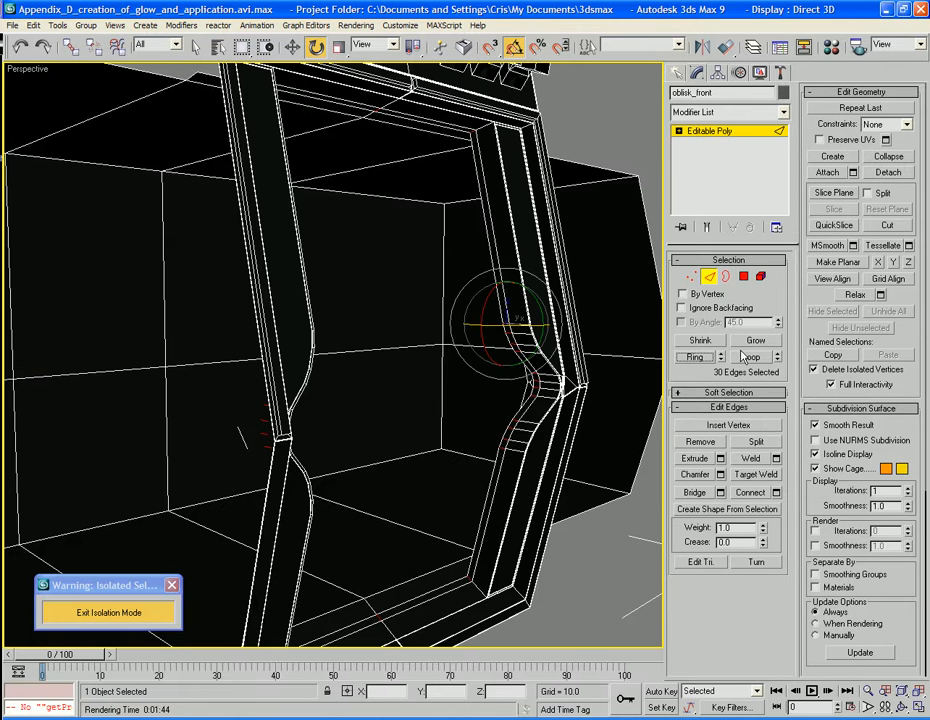
{"action": "left_click", "coordinate": [744, 277], "text": "ctrl"}
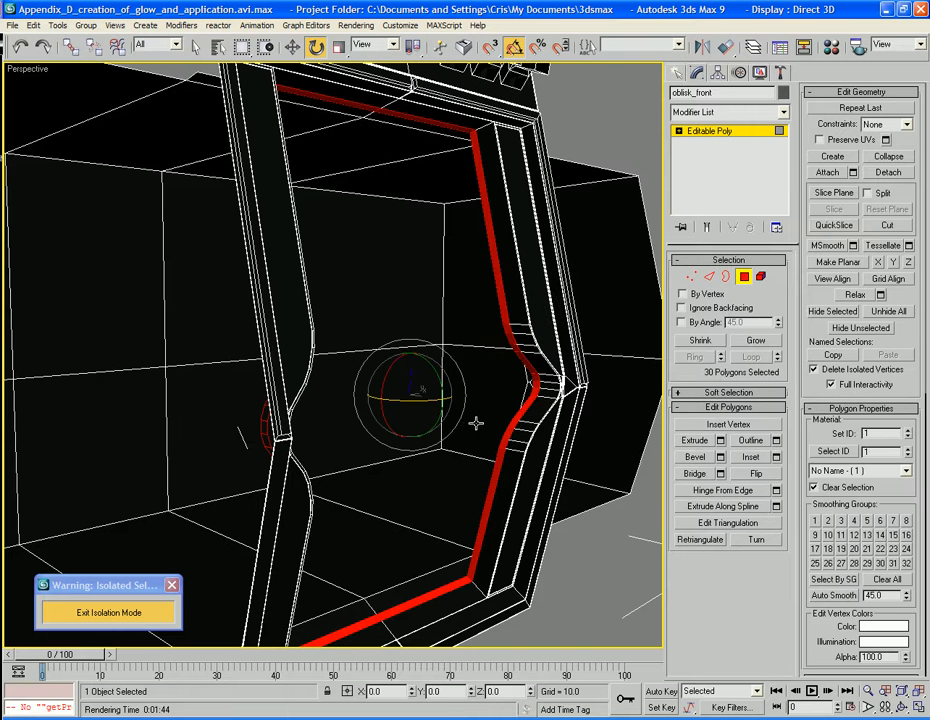
Clone the selected rim polygons along X to about 162.4 as a separate object named Warpgate
{"action": "key", "text": "w"}
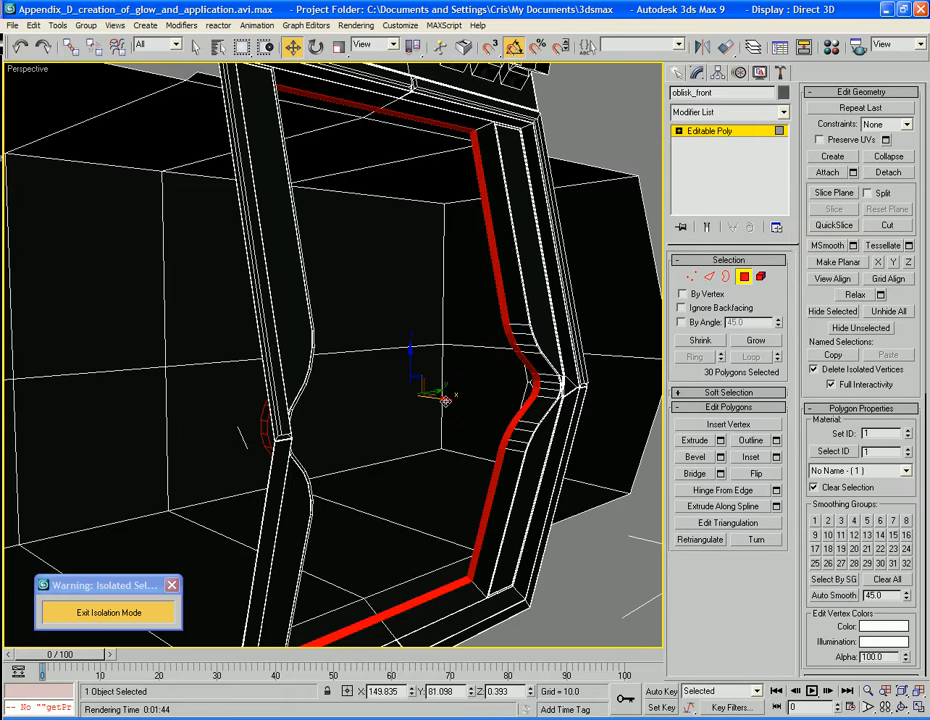
{"action": "left_click_drag", "start_coordinate": [460, 403], "coordinate": [643, 424], "text": "shift"}
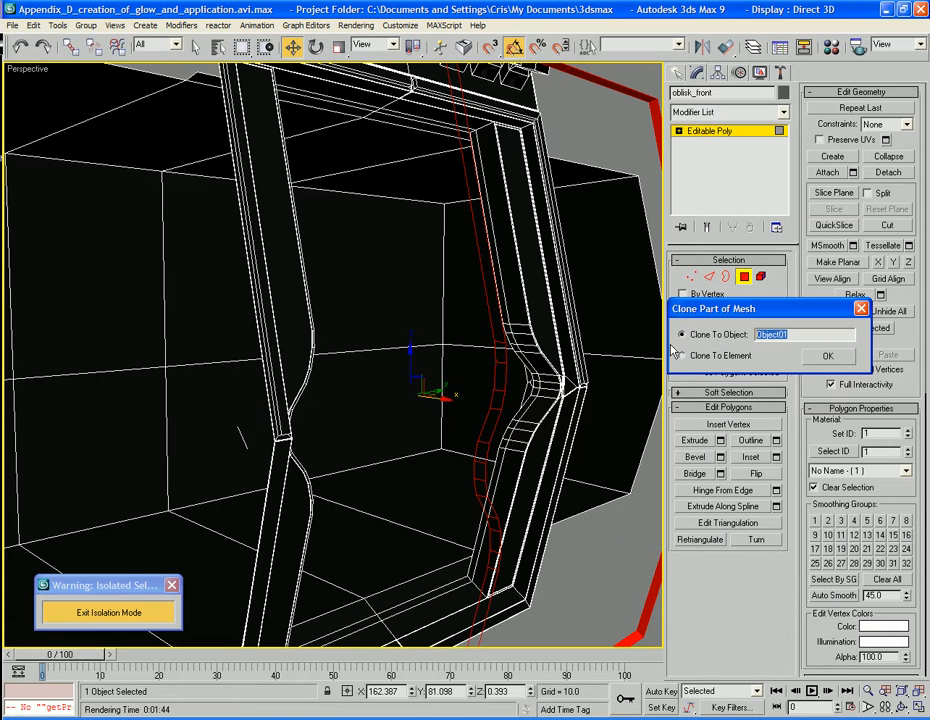
{"action": "type", "text": "Warpgate"}
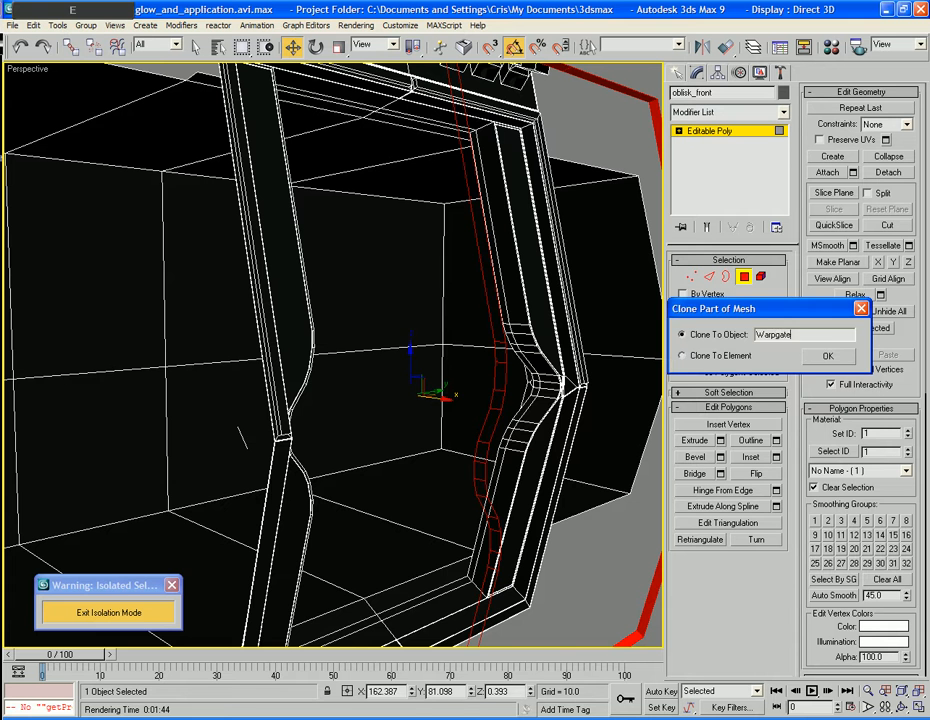
{"action": "key", "text": "Return"}
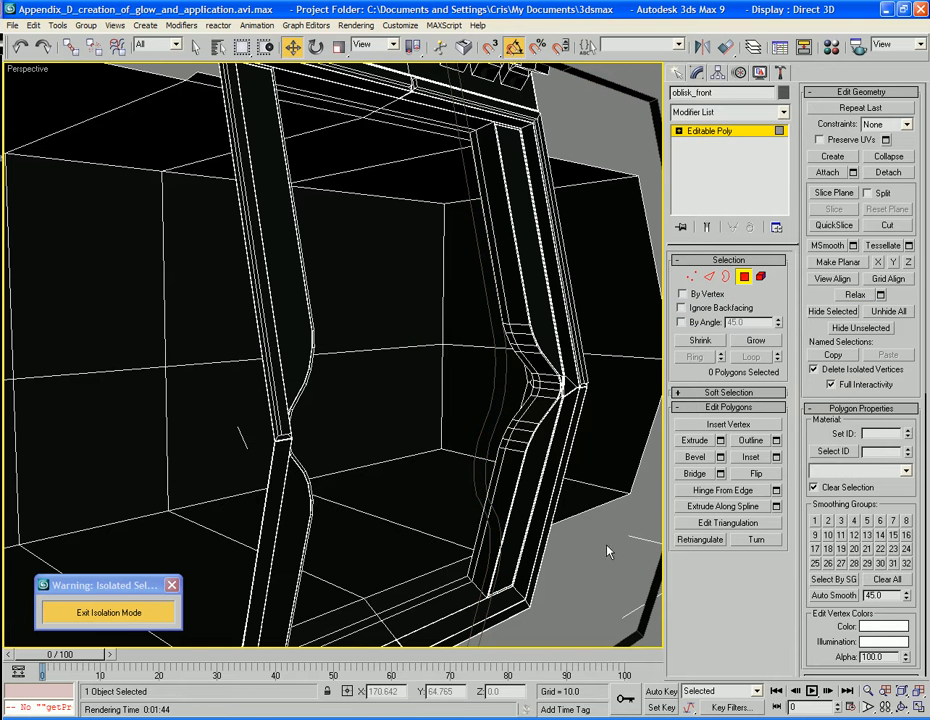
{"action": "mouse_move", "coordinate": [608, 550]}
{"action": "middle_mouse_down", "text": "alt"}
{"action": "mouse_move", "coordinate": [608, 573]}
{"action": "mouse_move", "coordinate": [610, 540]}
{"action": "middle_mouse_up", "text": "alt"}
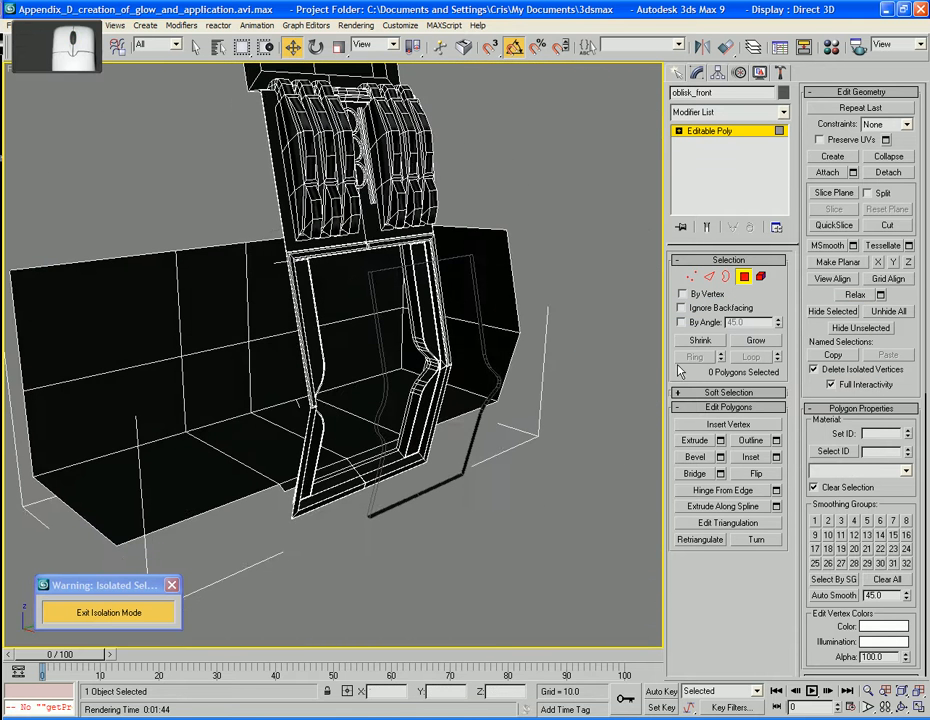
{"action": "left_click", "coordinate": [743, 276]}
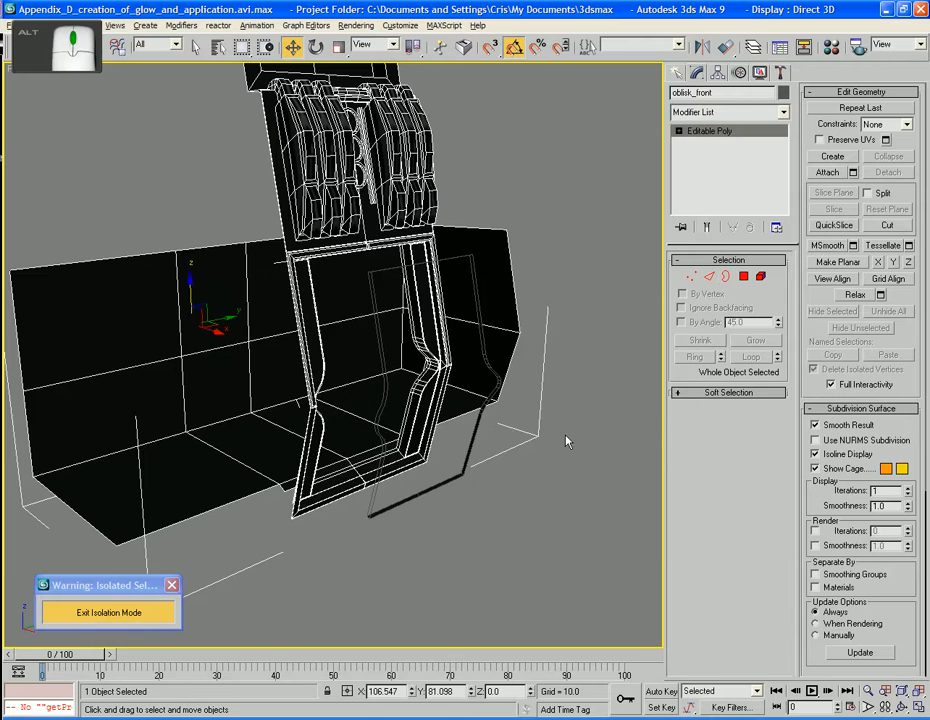
{"action": "middle_click_drag", "start_coordinate": [565, 440], "coordinate": [457, 502], "text": "alt"}
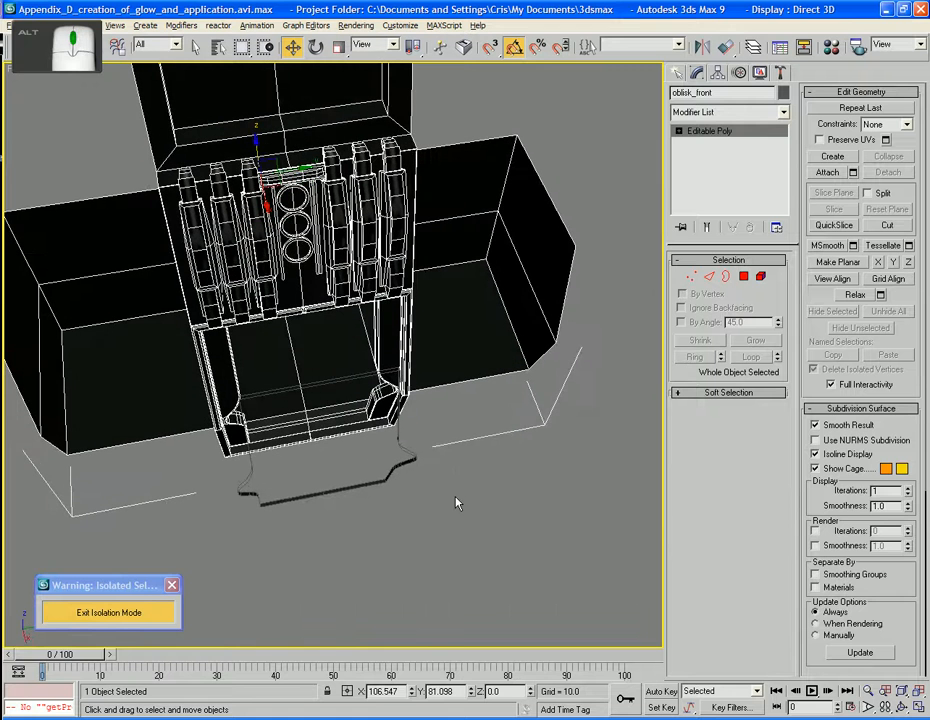
{"action": "left_click", "coordinate": [744, 277]}
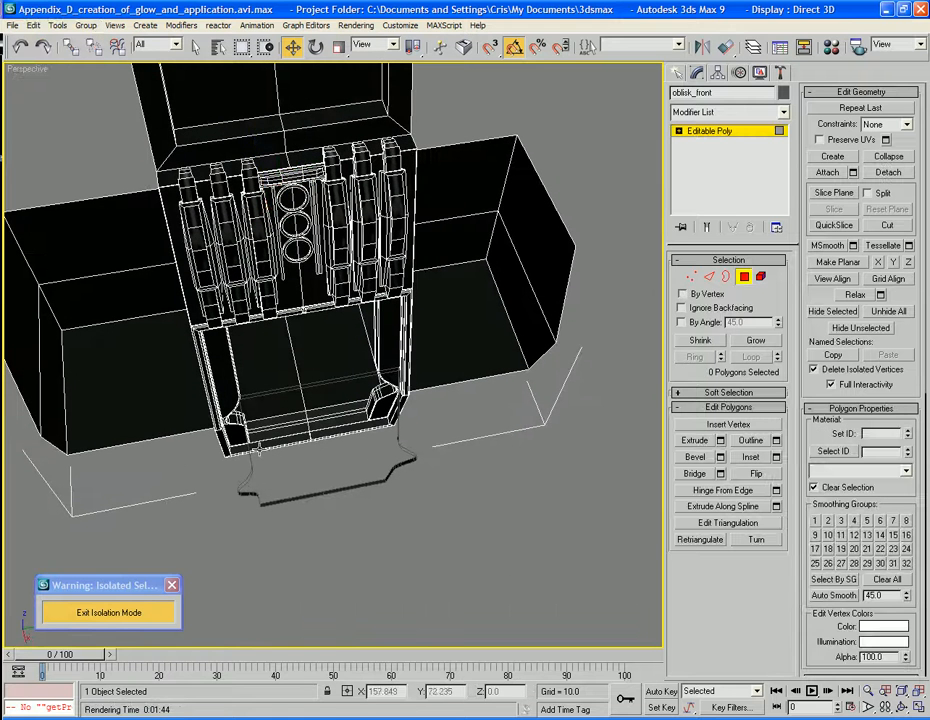
{"action": "left_click", "coordinate": [160, 377]}
{"action": "left_click", "coordinate": [744, 277]}
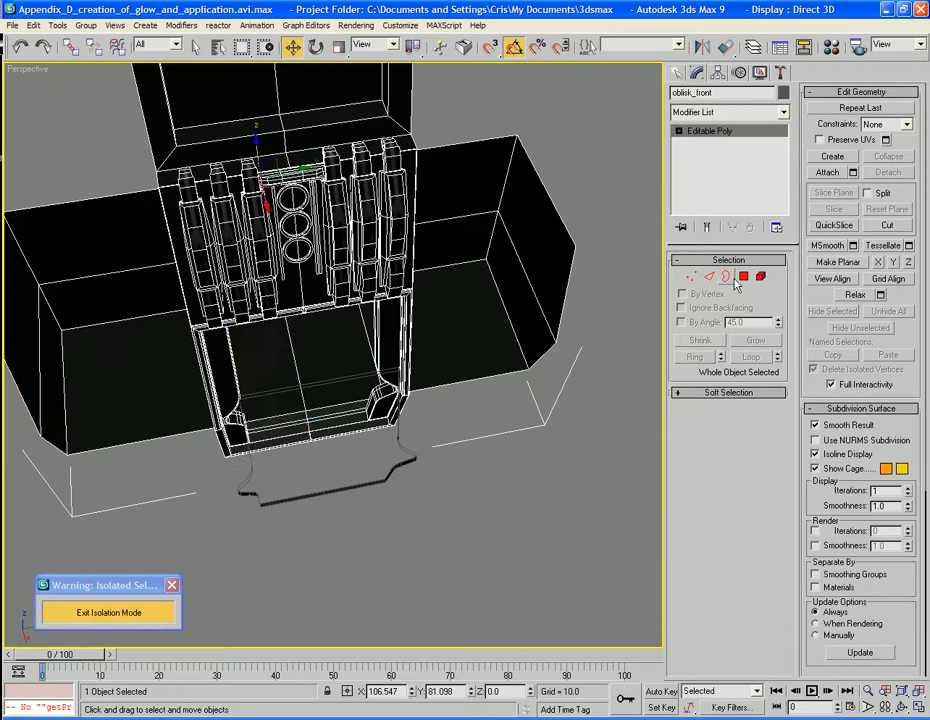
Select the Warpgate object and delete the polygons forming one lengthwise half of its outline
{"action": "left_click", "coordinate": [488, 504]}
{"action": "left_click", "coordinate": [353, 488]}
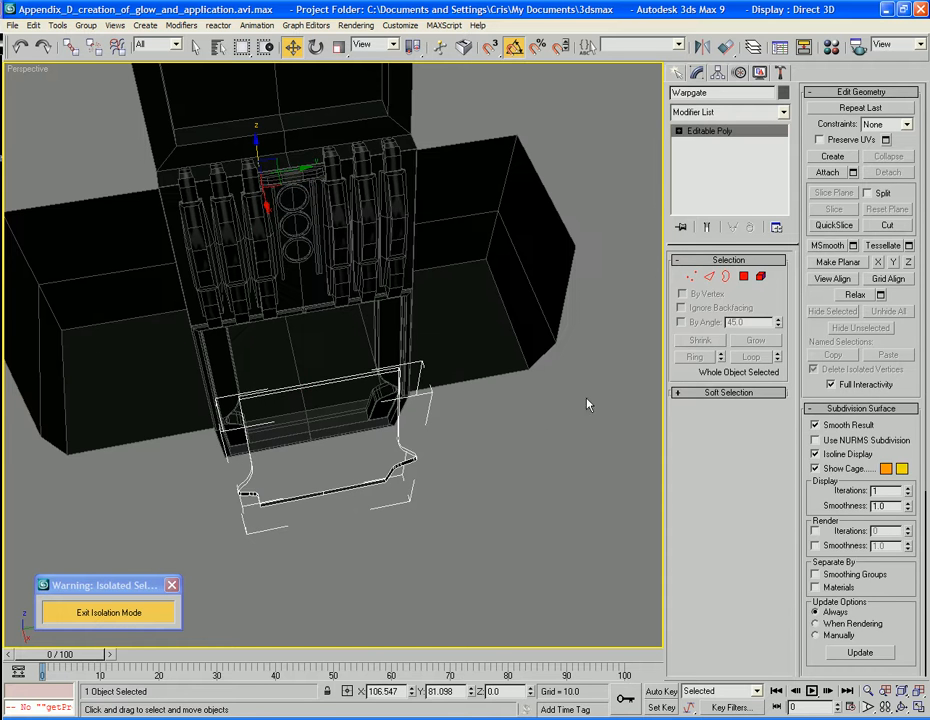
{"action": "left_click", "coordinate": [744, 276]}
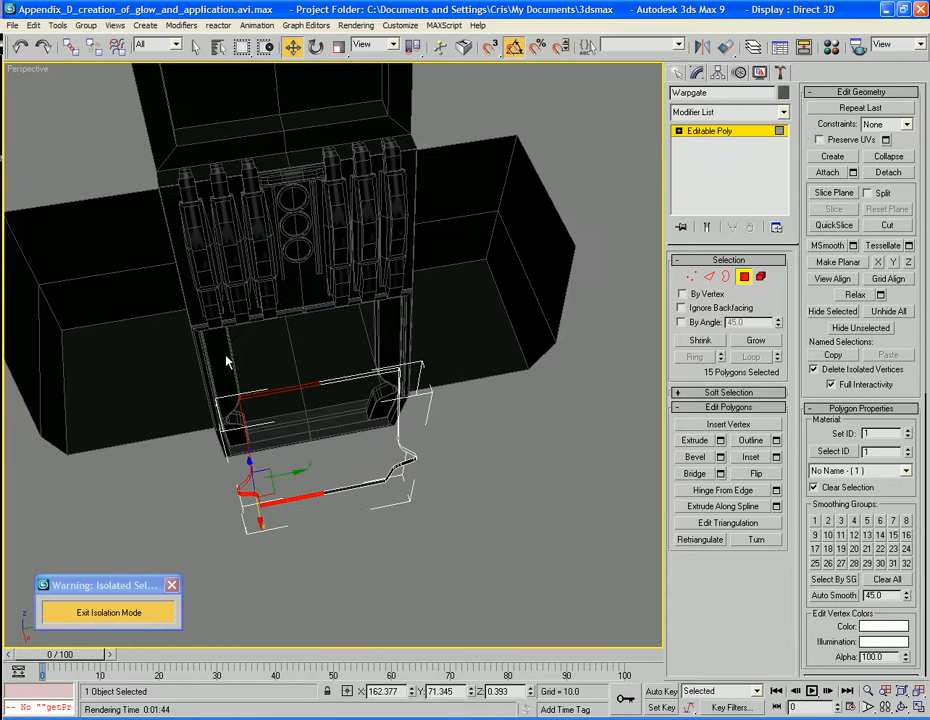
{"action": "left_click", "coordinate": [228, 360]}
Move the edge at the middle of Warpgate's side curve inward along Y to about 89.6
{"action": "middle_click_drag", "start_coordinate": [421, 544], "coordinate": [476, 360], "text": "alt"}
{"action": "scroll", "coordinate": [453, 453], "scroll_direction": "up", "scroll_amount": 3}
{"action": "scroll", "coordinate": [469, 367], "scroll_direction": "down", "scroll_amount": 3}
{"action": "scroll", "coordinate": [470, 362], "scroll_direction": "up", "scroll_amount": 3}
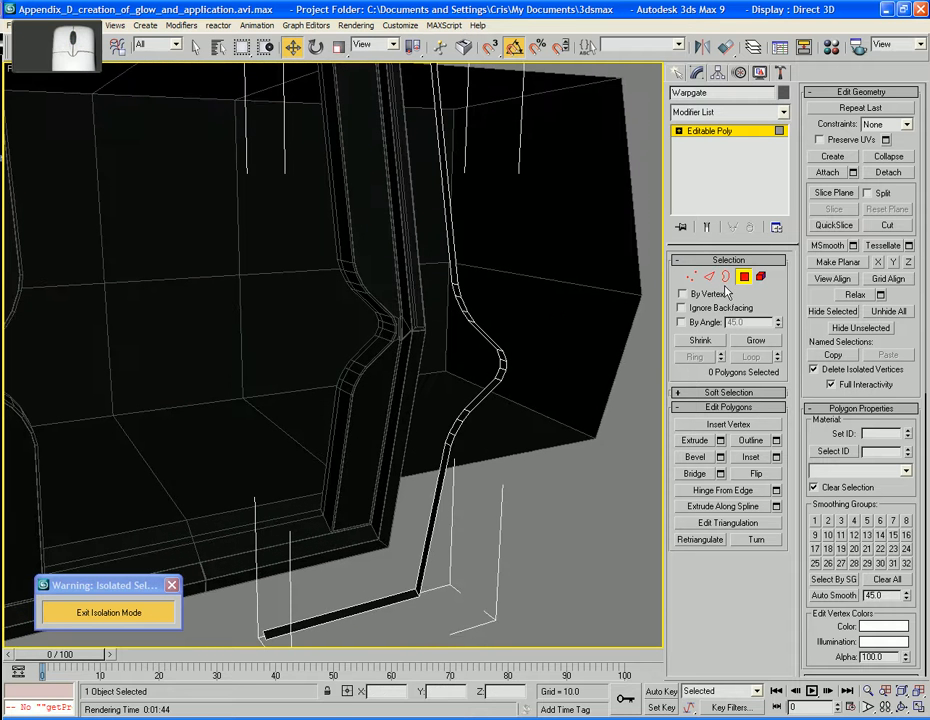
{"action": "mouse_move", "coordinate": [525, 321]}
{"action": "middle_mouse_down", "text": "alt"}
{"action": "mouse_move", "coordinate": [504, 323]}
{"action": "mouse_move", "coordinate": [517, 322]}
{"action": "middle_mouse_up", "text": "alt"}
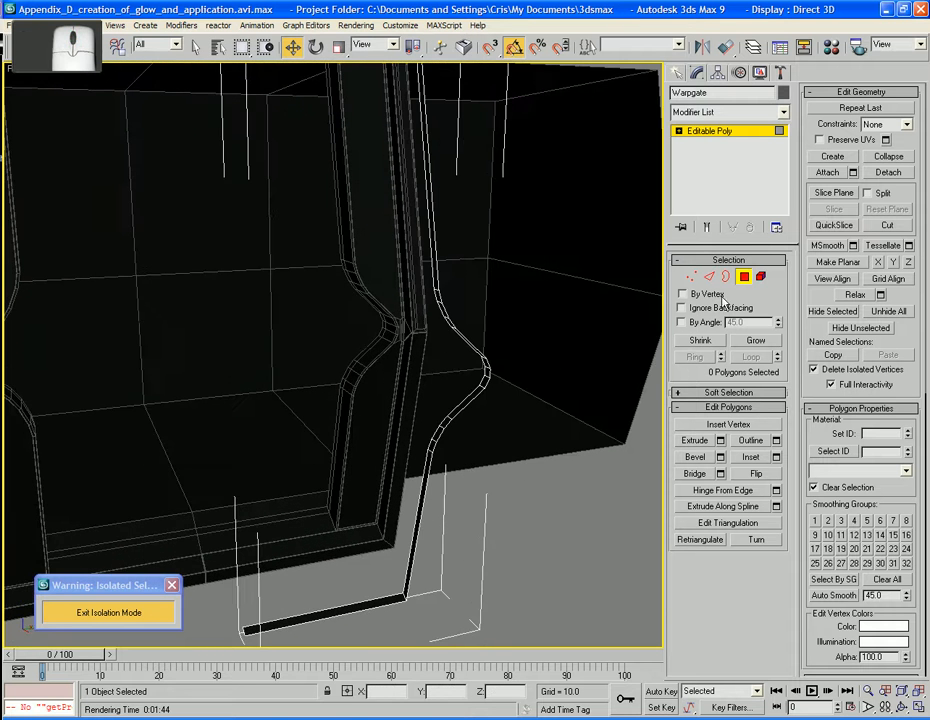
{"action": "left_click", "coordinate": [709, 276]}
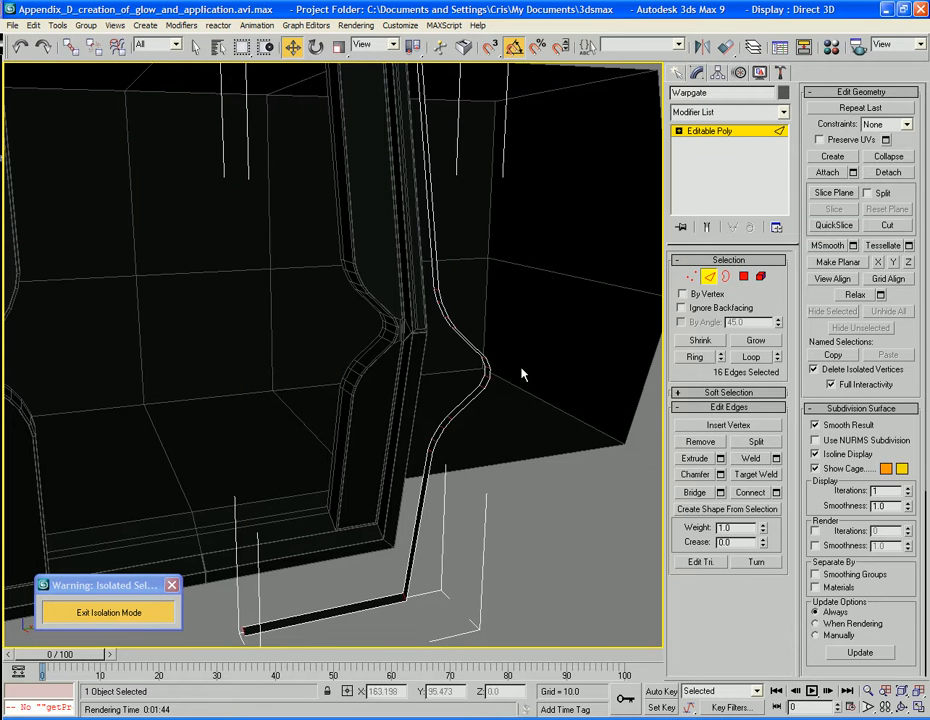
{"action": "left_click", "coordinate": [490, 372]}
{"action": "middle_click_drag", "start_coordinate": [490, 372], "coordinate": [480, 380], "text": "alt"}
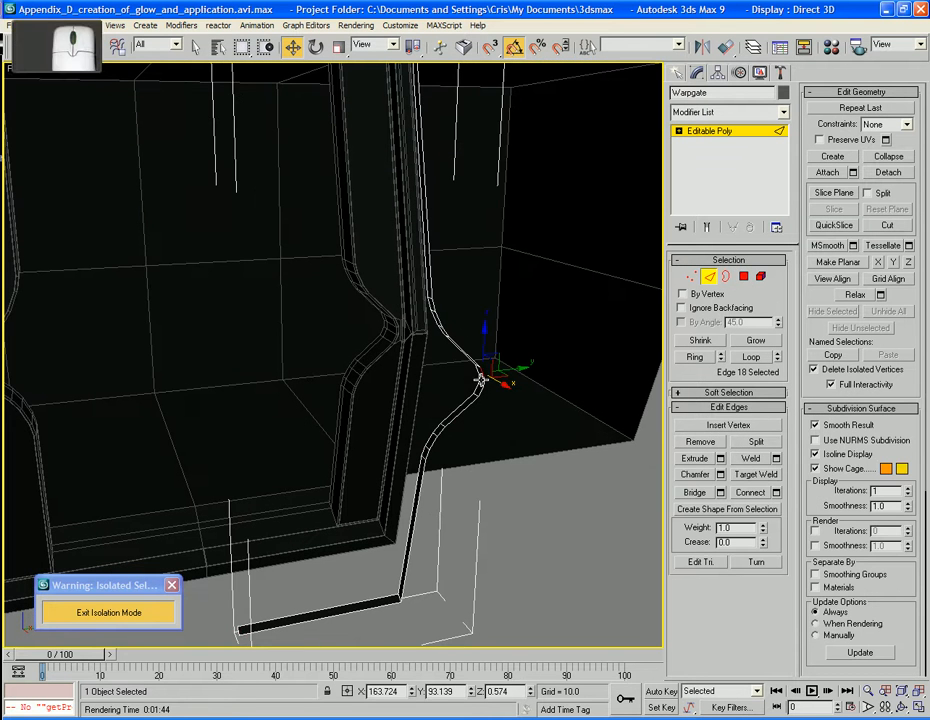
{"action": "left_click", "coordinate": [482, 378]}
{"action": "middle_click_drag", "start_coordinate": [539, 383], "coordinate": [540, 373], "text": "alt"}
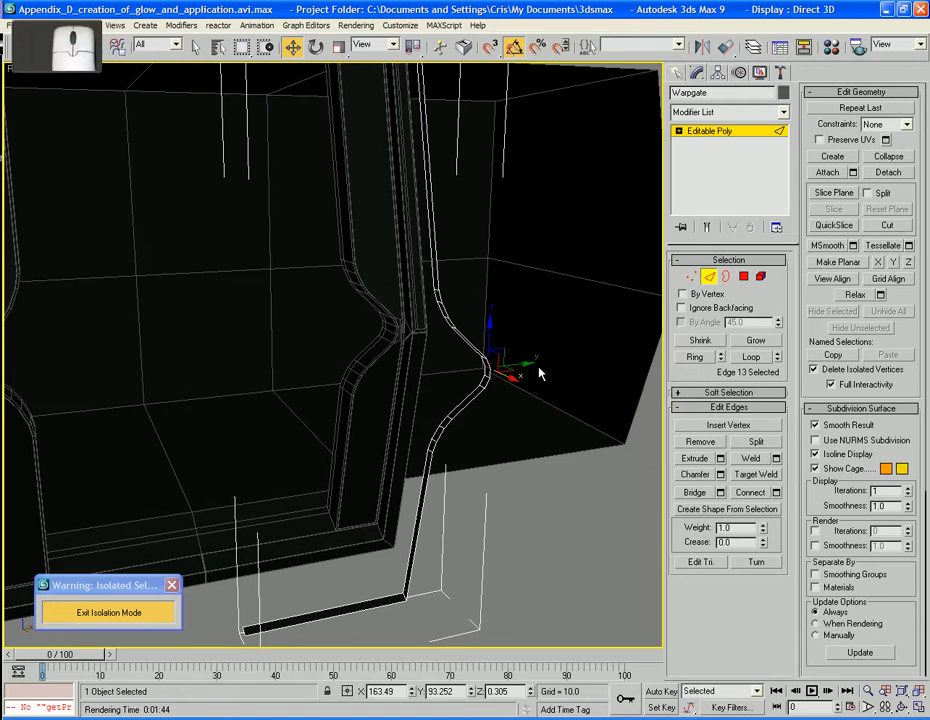
{"action": "left_click_drag", "start_coordinate": [532, 369], "coordinate": [463, 362]}
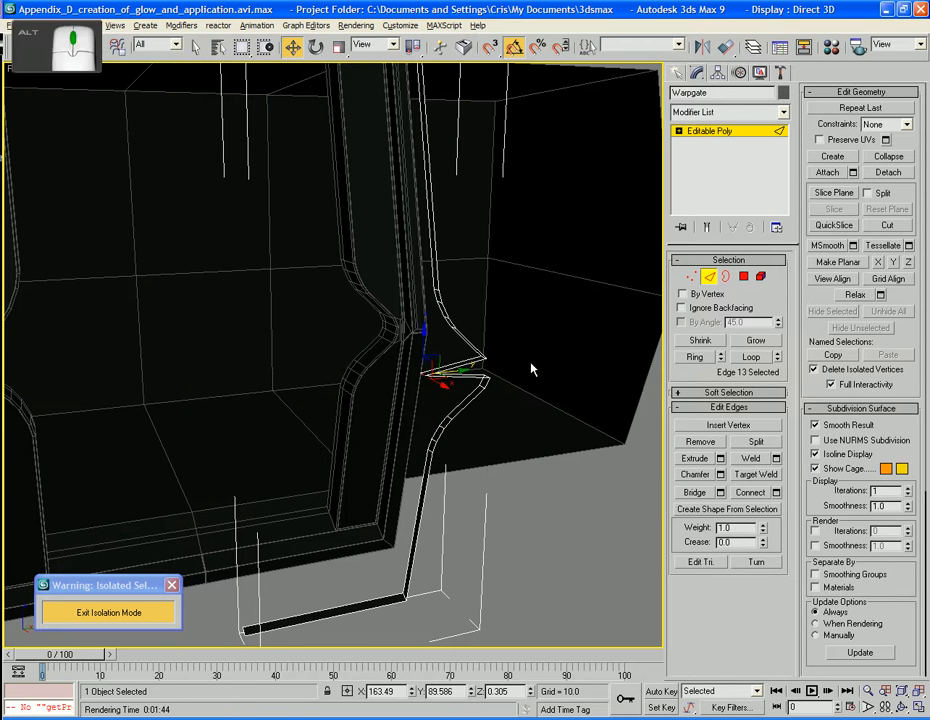
Delete Warpgate's curved side polygons above and below, keeping only the two that meet at the moved edge
{"action": "middle_click_drag", "start_coordinate": [531, 367], "coordinate": [521, 375], "text": "alt"}
{"action": "left_click", "coordinate": [743, 276]}
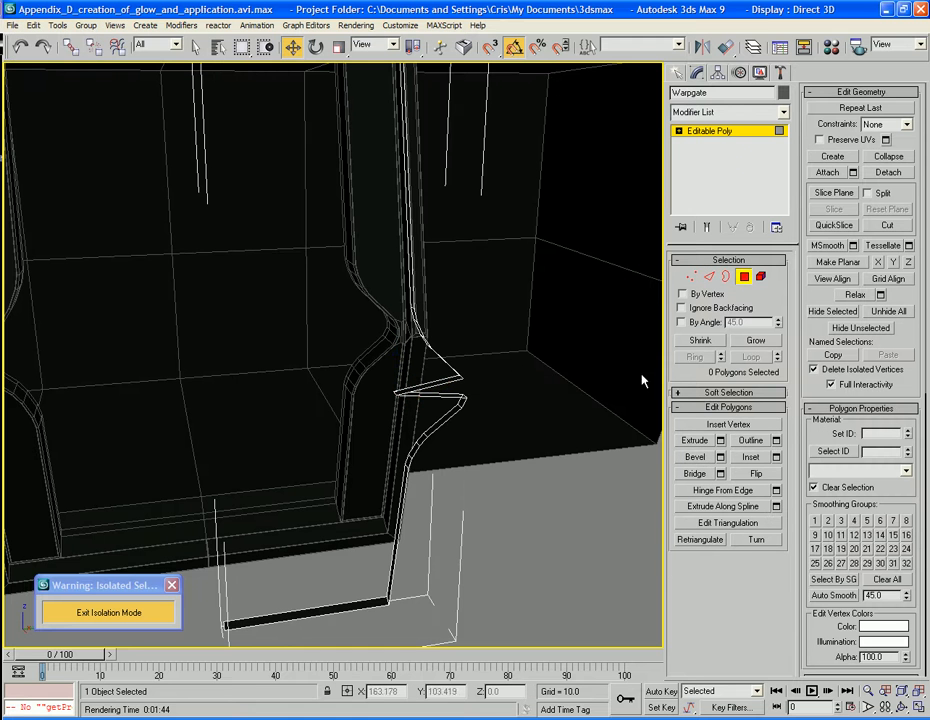
{"action": "left_click_drag", "start_coordinate": [445, 355], "coordinate": [417, 318]}
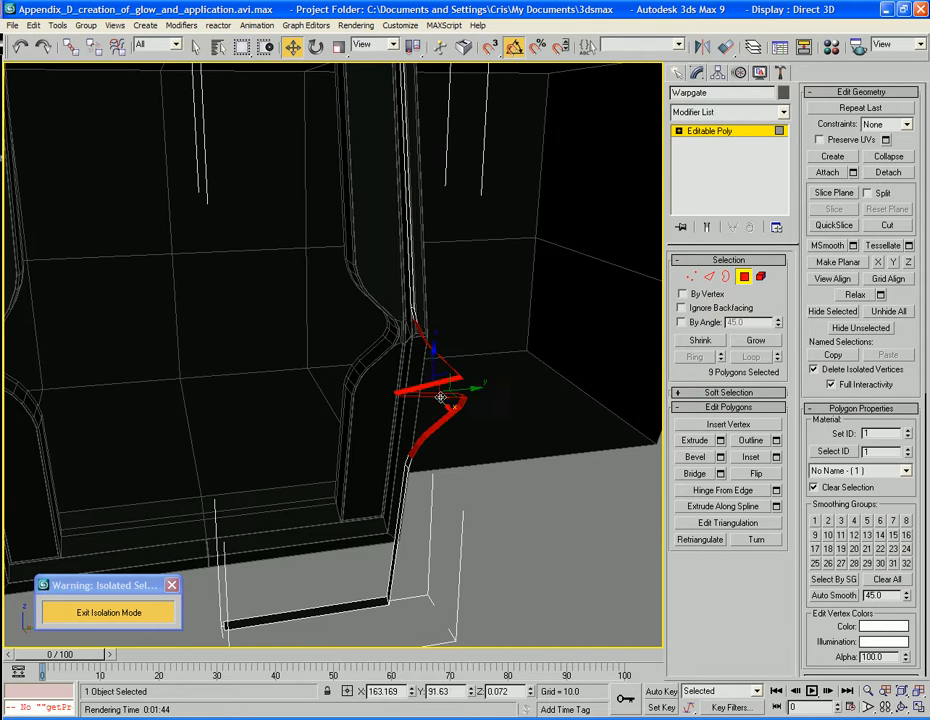
{"action": "left_click", "coordinate": [406, 460], "text": "ctrl"}
{"action": "left_click", "coordinate": [411, 317], "text": "ctrl"}
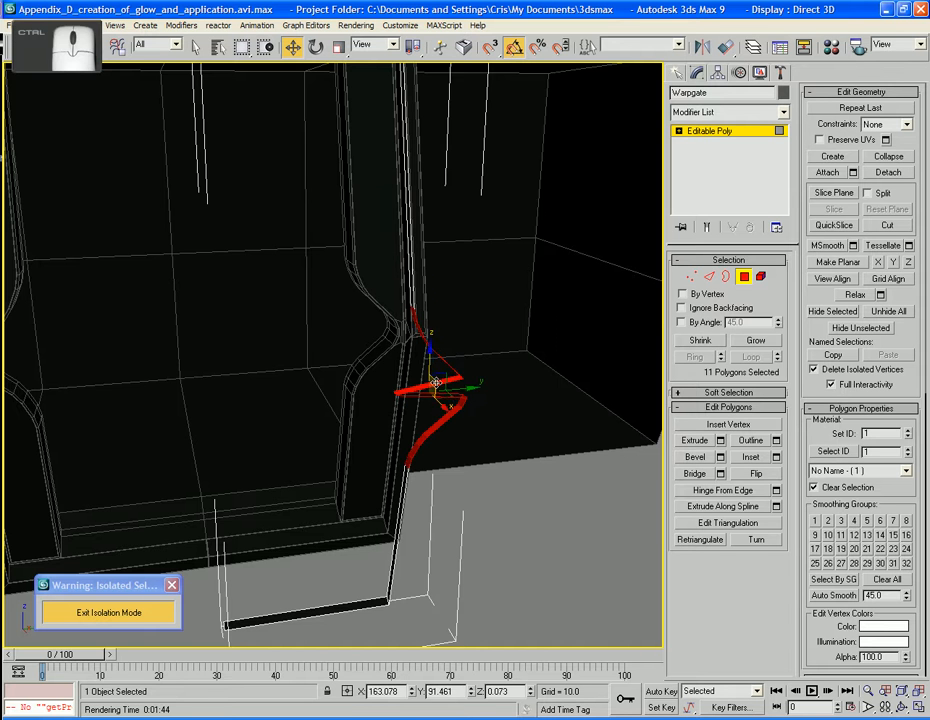
{"action": "left_click", "coordinate": [429, 385], "text": "ctrl"}
{"action": "left_click", "coordinate": [420, 395], "text": "ctrl"}
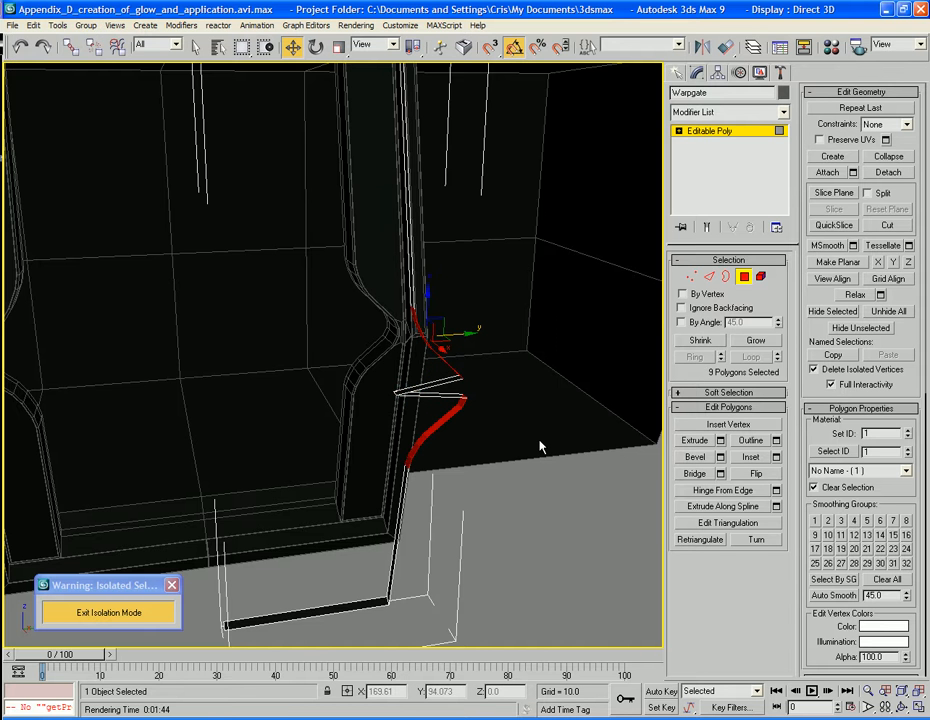
{"action": "key", "text": "Delete"}
Target-weld the two upper vertices of the remaining middle piece to the lower end of the upper side strip
{"action": "mouse_move", "coordinate": [463, 436]}
{"action": "middle_mouse_down", "text": "alt"}
{"action": "mouse_move", "coordinate": [498, 430]}
{"action": "mouse_move", "coordinate": [515, 455]}
{"action": "mouse_move", "coordinate": [455, 452]}
{"action": "middle_mouse_up", "text": "alt"}
{"action": "left_click", "coordinate": [699, 277]}
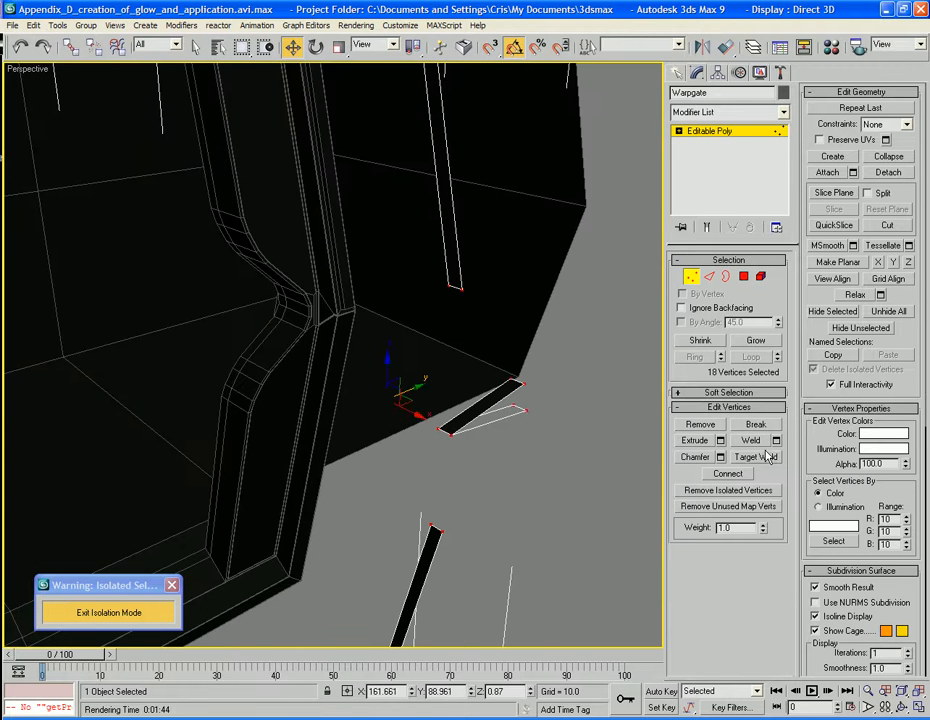
{"action": "left_click", "coordinate": [756, 457]}
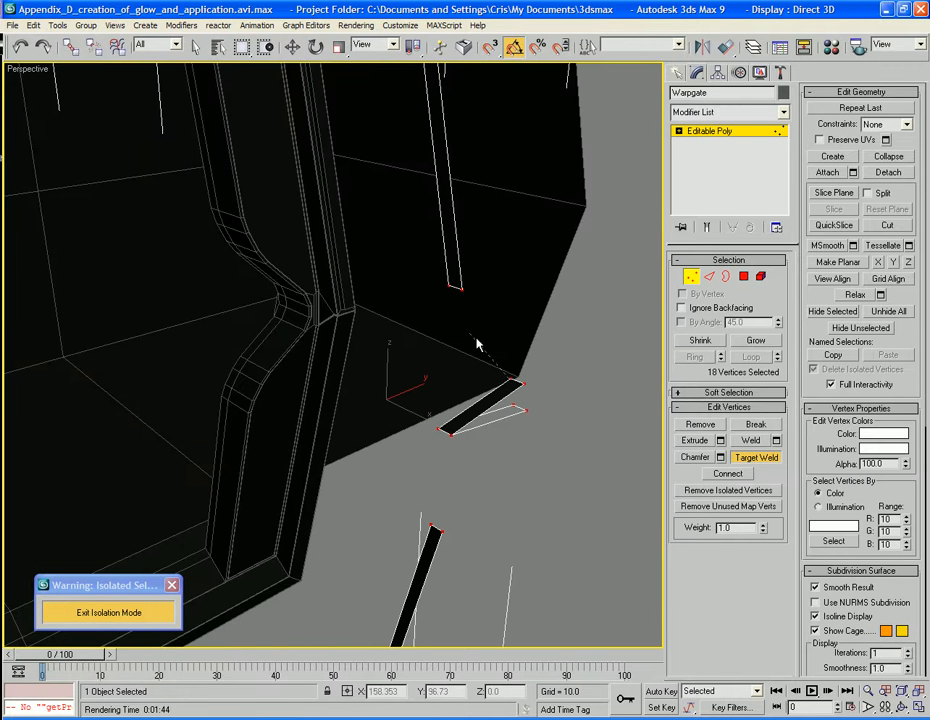
{"action": "left_click", "coordinate": [449, 288]}
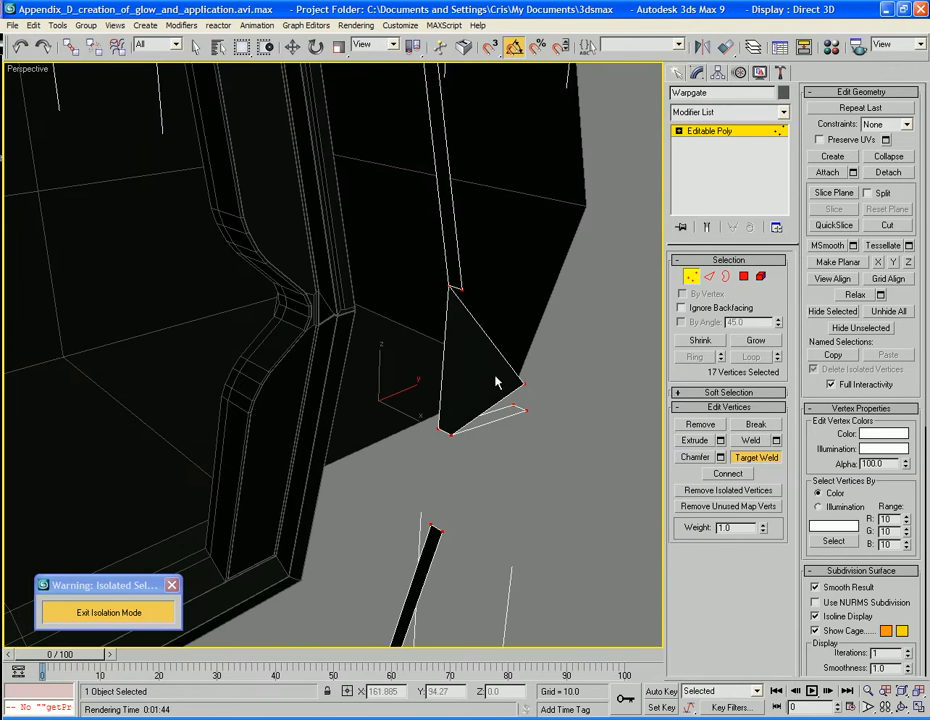
{"action": "left_click", "coordinate": [457, 288]}
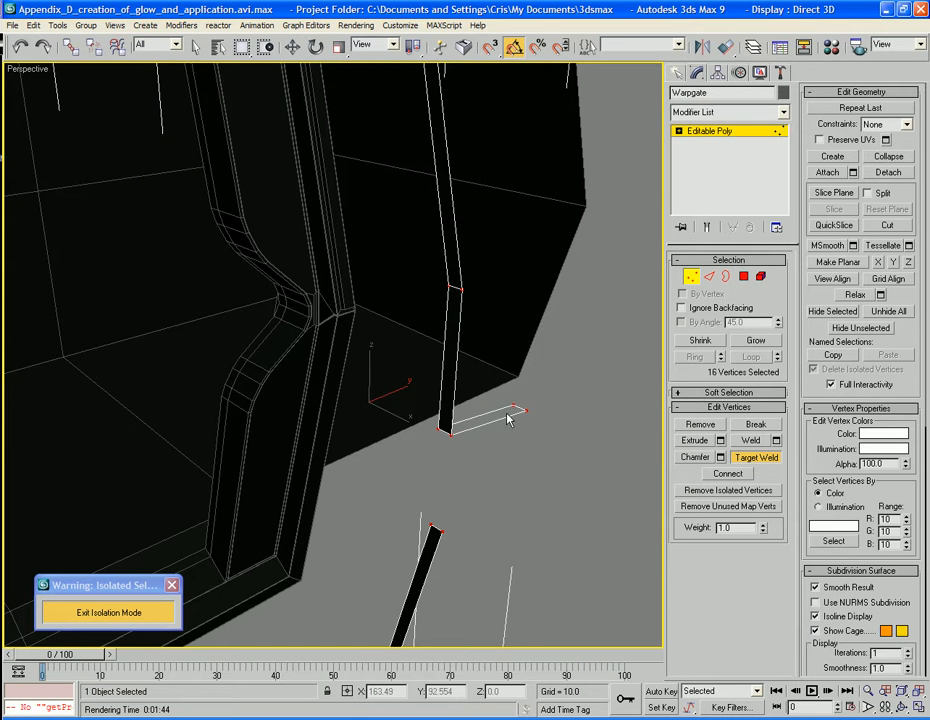
Target-weld the two lower vertices of Warpgate's middle piece to the upper end of the lower side strip
{"action": "left_click", "coordinate": [431, 524]}
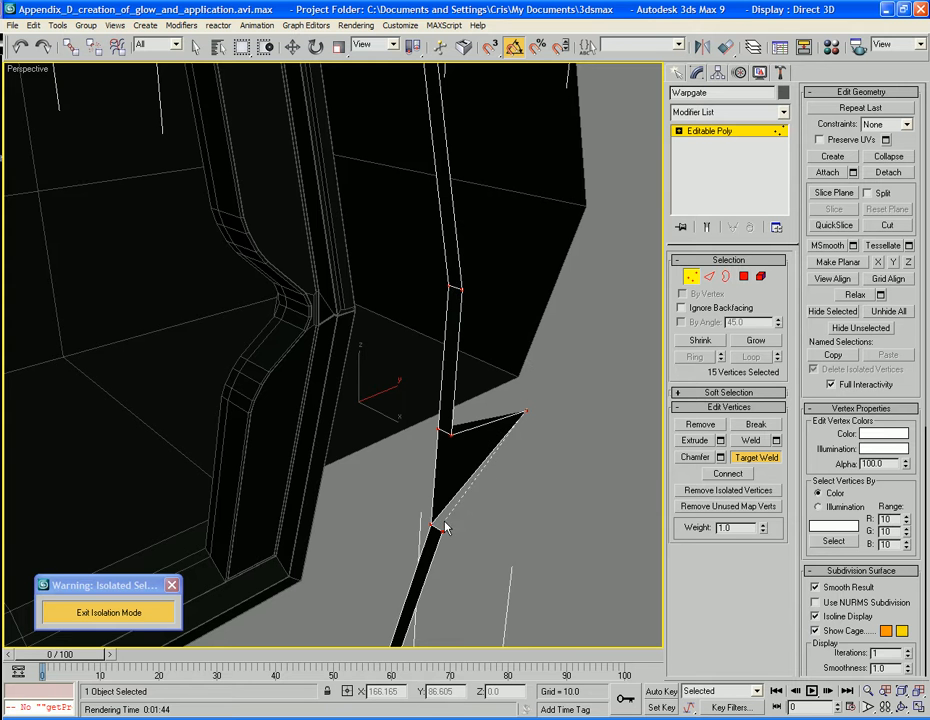
{"action": "left_click", "coordinate": [441, 525]}
{"action": "middle_click_drag", "start_coordinate": [525, 544], "coordinate": [489, 508], "text": "alt"}
{"action": "scroll", "coordinate": [484, 509], "scroll_direction": "up", "scroll_amount": 2}
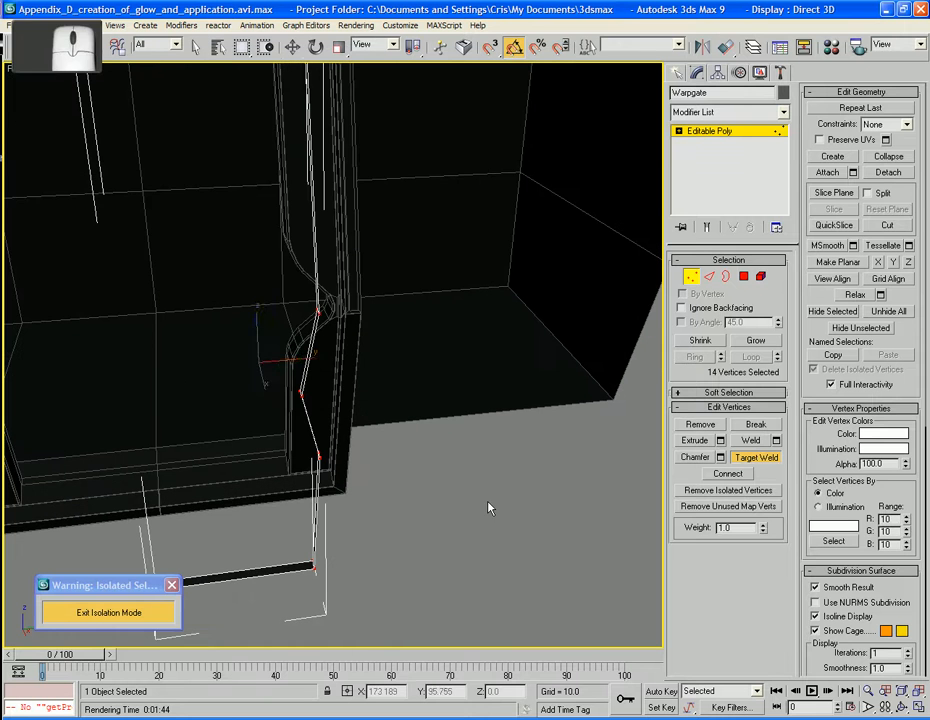
{"action": "key", "text": "w"}
{"action": "left_click", "coordinate": [344, 423]}
{"action": "left_click_drag", "start_coordinate": [344, 423], "coordinate": [359, 398]}
{"action": "left_click", "coordinate": [388, 431]}
{"action": "middle_click_drag", "start_coordinate": [388, 431], "coordinate": [468, 455], "text": "alt"}
{"action": "scroll", "coordinate": [464, 411], "scroll_direction": "down", "scroll_amount": 3}
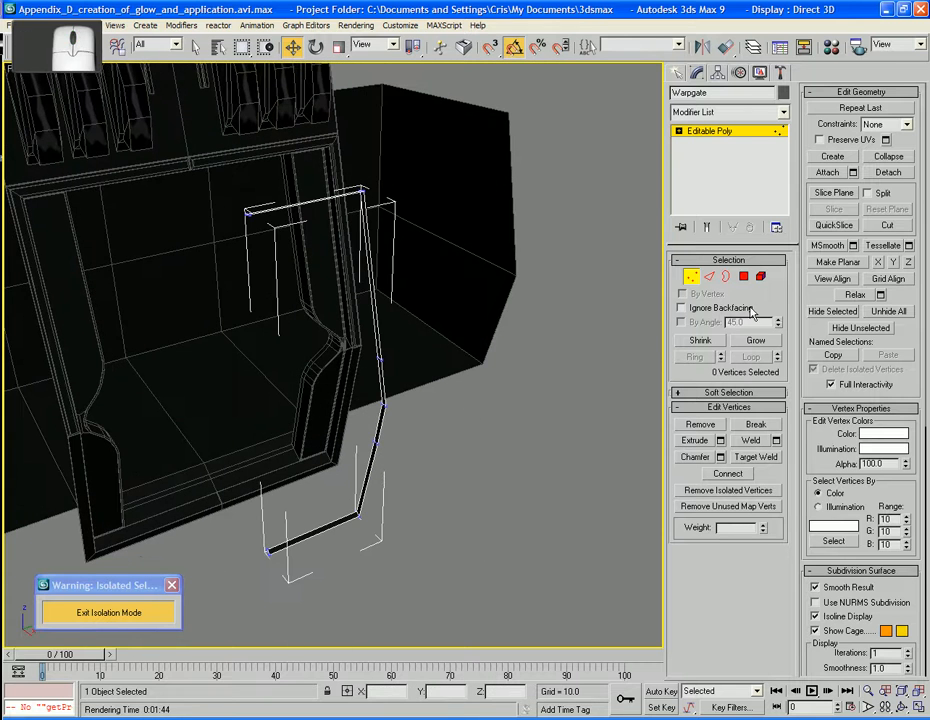
Delete Warpgate's top and bottom horizontal polygons, keeping only the bent vertical side strip
{"action": "left_click", "coordinate": [743, 279]}
{"action": "middle_click_drag", "start_coordinate": [625, 325], "coordinate": [388, 360], "text": "alt"}
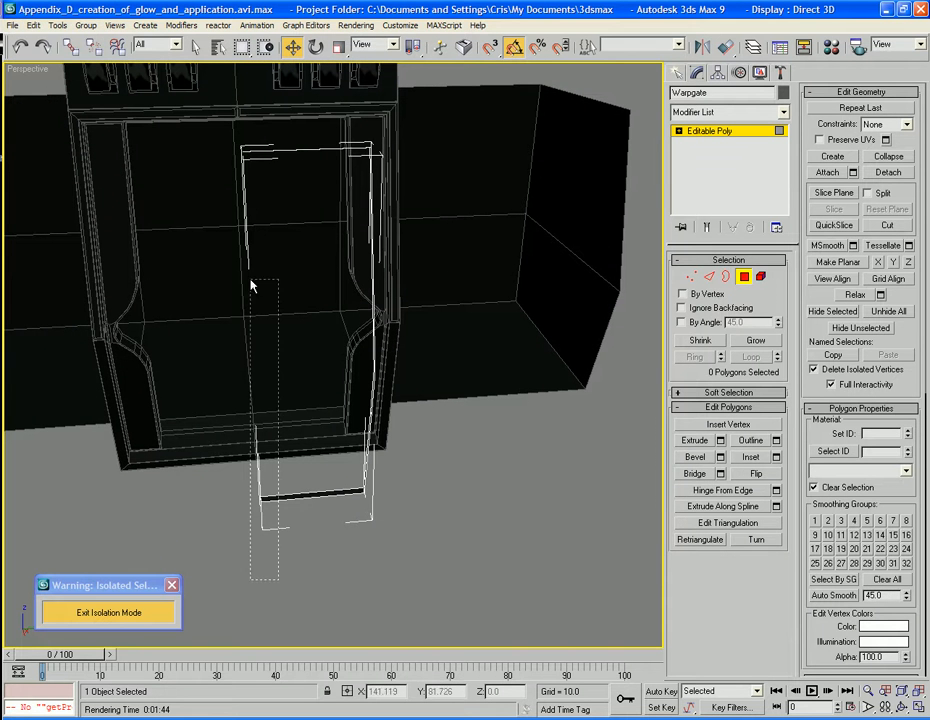
{"action": "left_click", "coordinate": [307, 133]}
{"action": "key", "text": "Delete"}
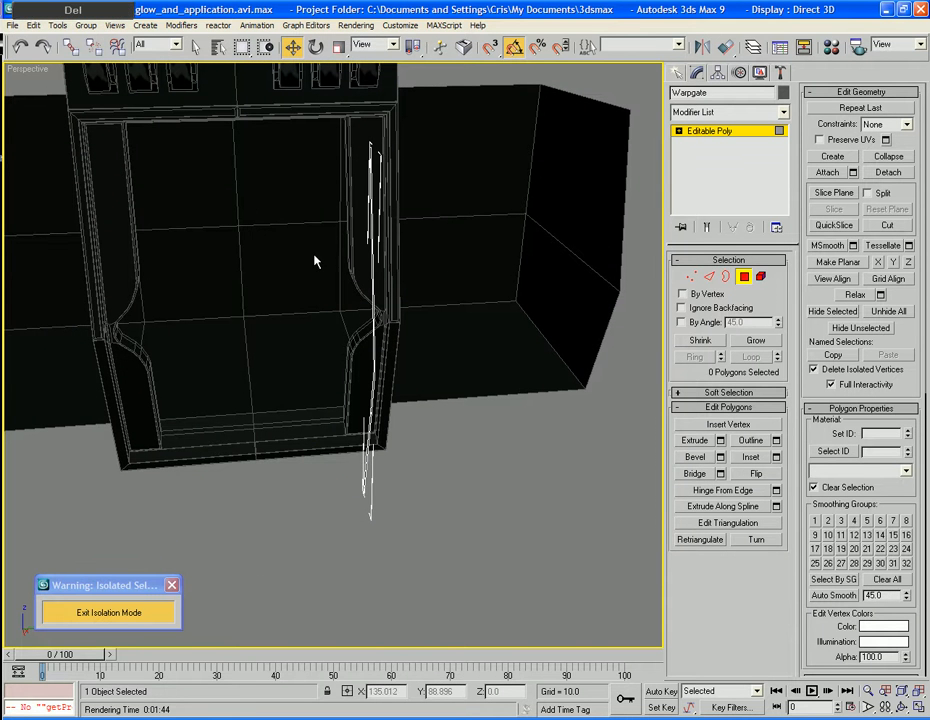
Select the four remaining side strip polygons and move them outward along Y to about 93.5, at the doorway's inner side
{"action": "middle_click_drag", "start_coordinate": [382, 403], "coordinate": [371, 367], "text": "alt"}
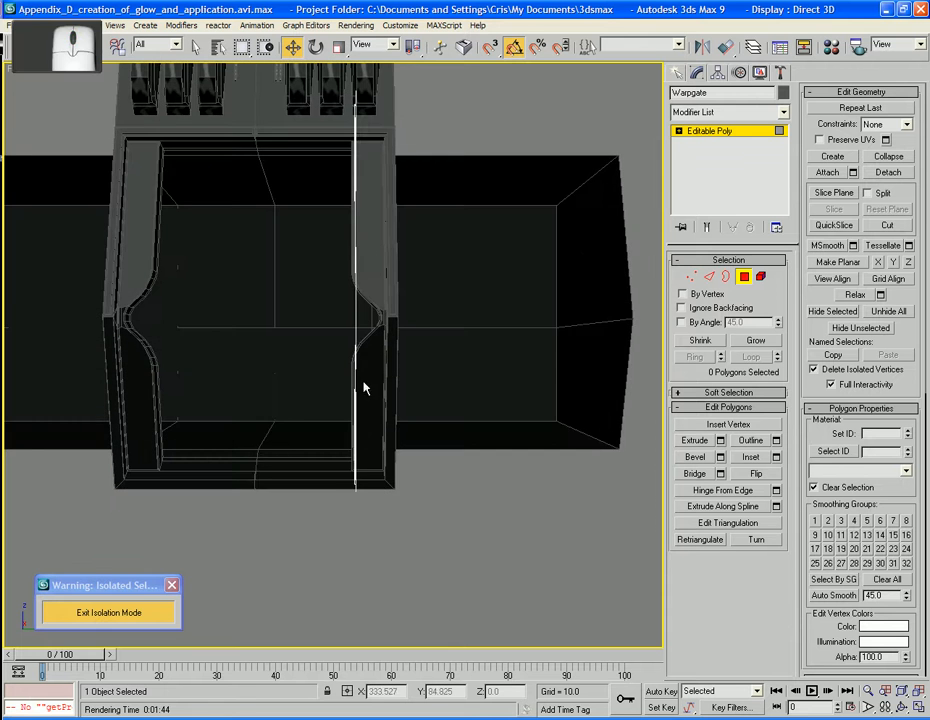
{"action": "middle_click_drag", "start_coordinate": [365, 300], "coordinate": [368, 365], "text": "alt"}
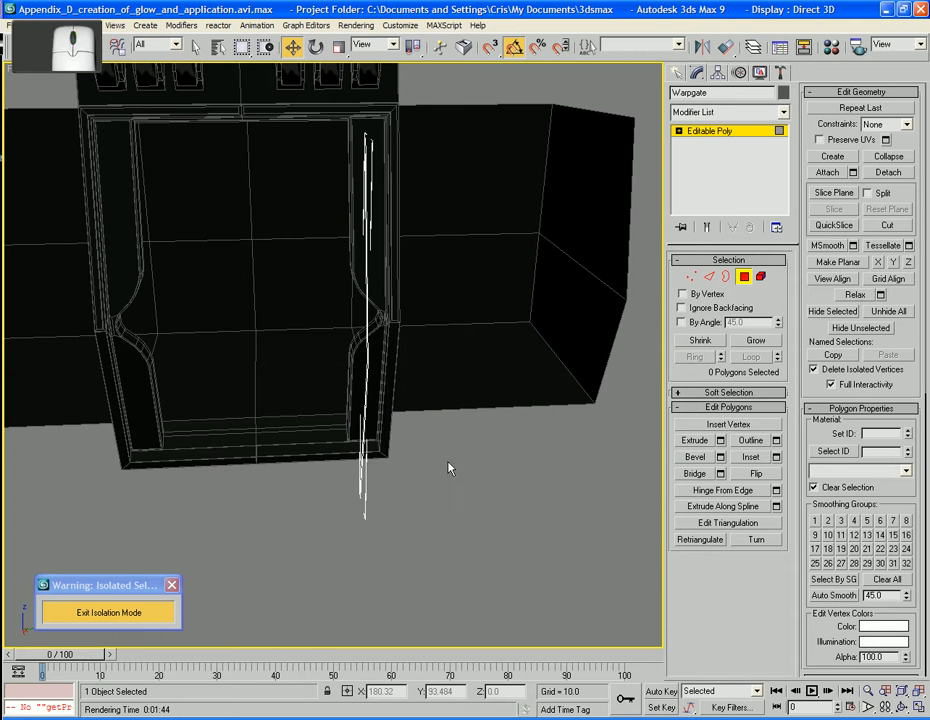
{"action": "left_click_drag", "start_coordinate": [432, 571], "coordinate": [343, 166]}
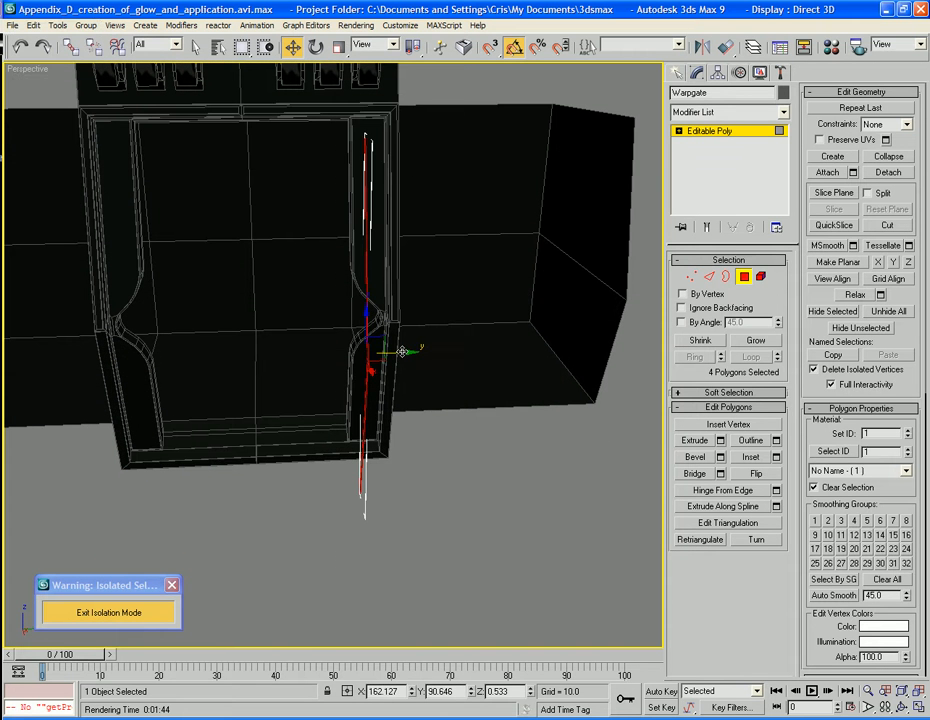
{"action": "key", "text": "r"}
{"action": "scroll", "coordinate": [492, 402], "scroll_direction": "up", "scroll_amount": 6}
{"action": "middle_click_drag", "start_coordinate": [581, 391], "coordinate": [471, 401]}
{"action": "scroll", "coordinate": [471, 401], "scroll_direction": "up", "scroll_amount": 4}
{"action": "middle_click_drag", "start_coordinate": [584, 411], "coordinate": [476, 393]}
{"action": "scroll", "coordinate": [476, 393], "scroll_direction": "up", "scroll_amount": 2}
{"action": "middle_click_drag", "start_coordinate": [612, 417], "coordinate": [582, 368]}
{"action": "scroll", "coordinate": [598, 339], "scroll_direction": "down", "scroll_amount": 2}
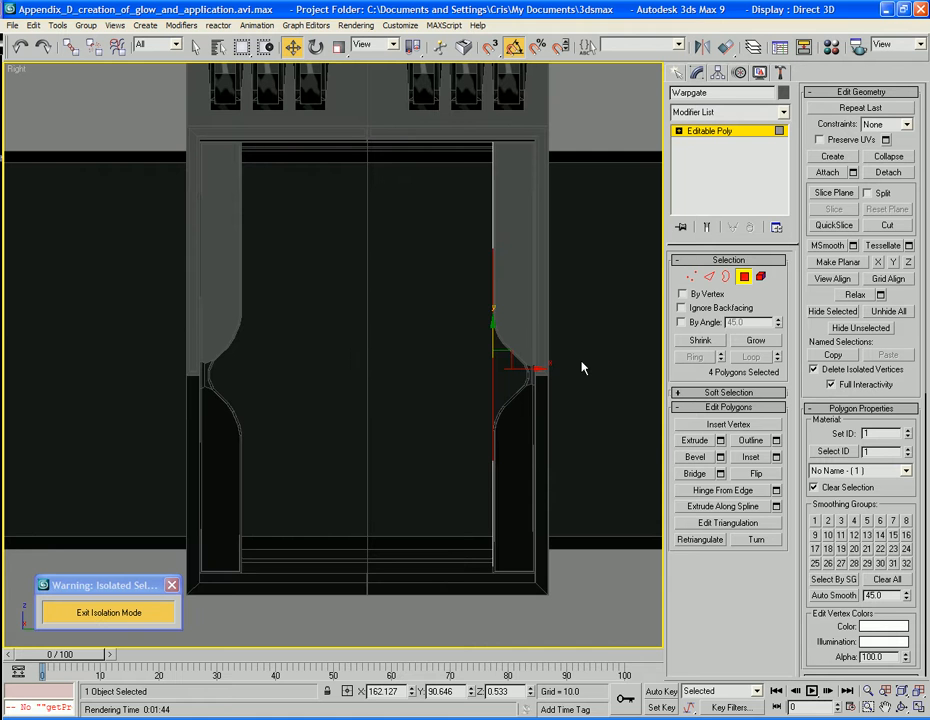
{"action": "left_click_drag", "start_coordinate": [523, 369], "coordinate": [559, 371]}
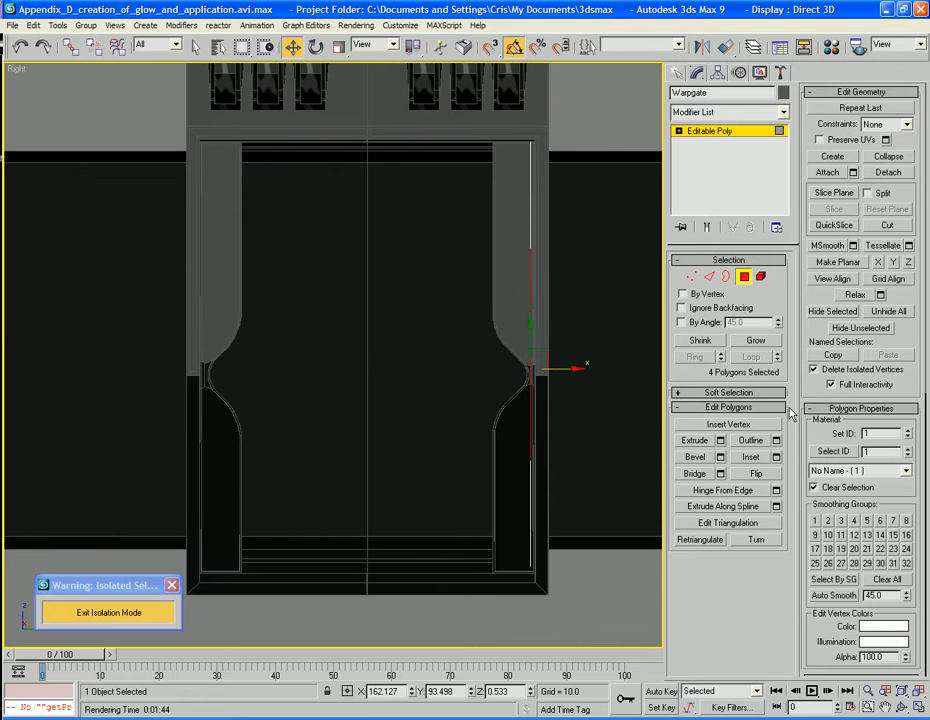
Extrude the four side strip polygons by local normal with a height of 24.62 across the doorway
{"action": "left_click", "coordinate": [720, 441]}
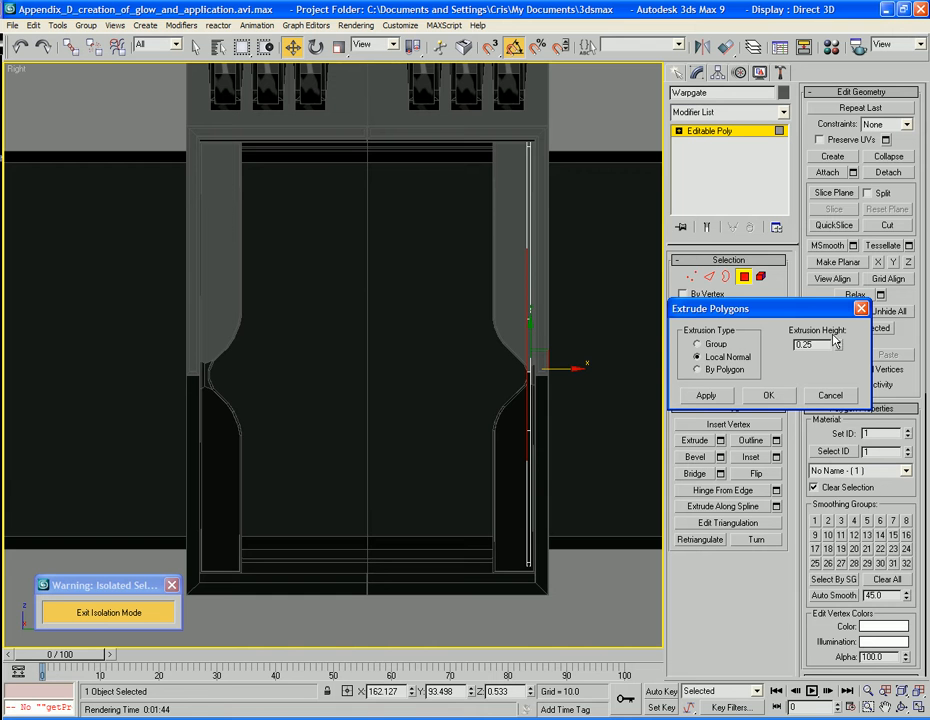
{"action": "left_click_drag", "start_coordinate": [838, 348], "coordinate": [631, 47]}
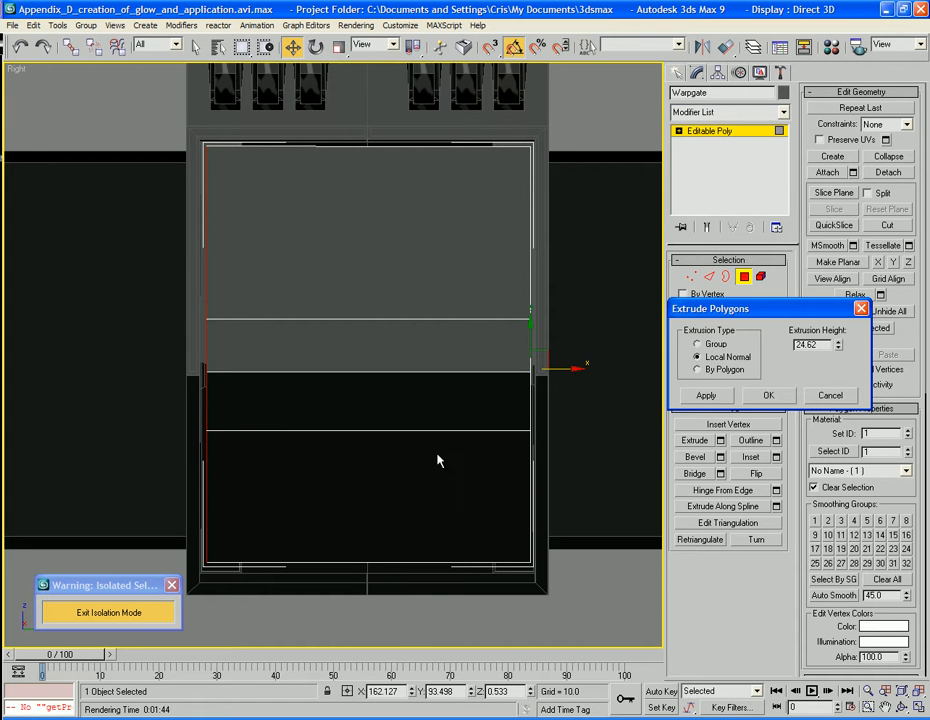
{"action": "left_click", "coordinate": [785, 399]}
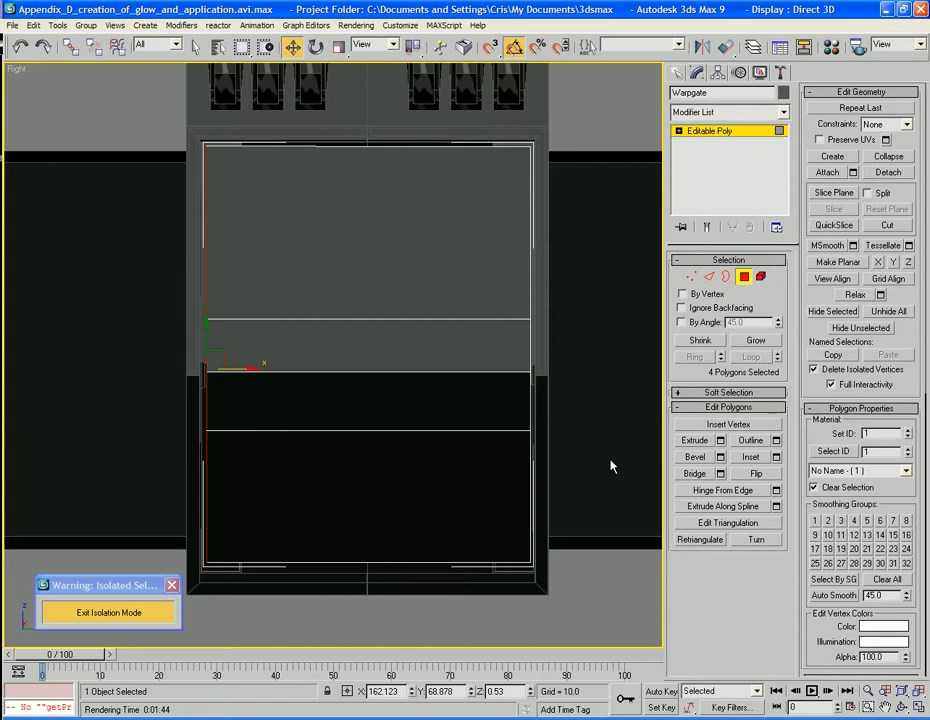
Delete all of Warpgate's polygons except the four large ones that form the front face
{"action": "key", "text": "p"}
{"action": "middle_click_drag", "start_coordinate": [486, 471], "coordinate": [509, 565], "text": "alt"}
{"action": "left_click", "coordinate": [710, 276]}
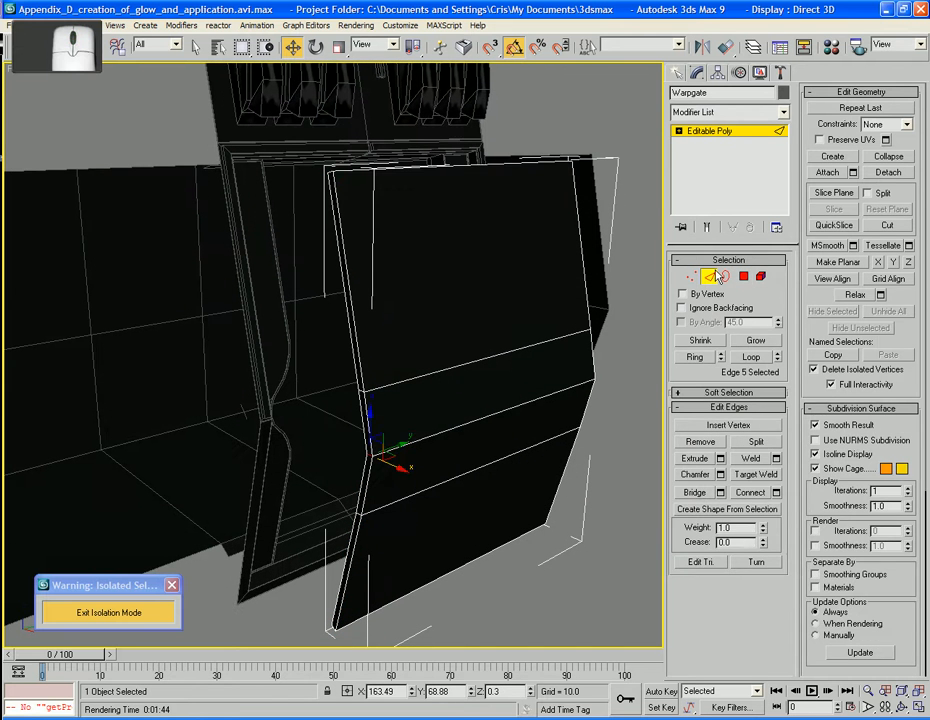
{"action": "left_click", "coordinate": [744, 276]}
{"action": "left_click", "coordinate": [496, 385], "text": "ctrl"}
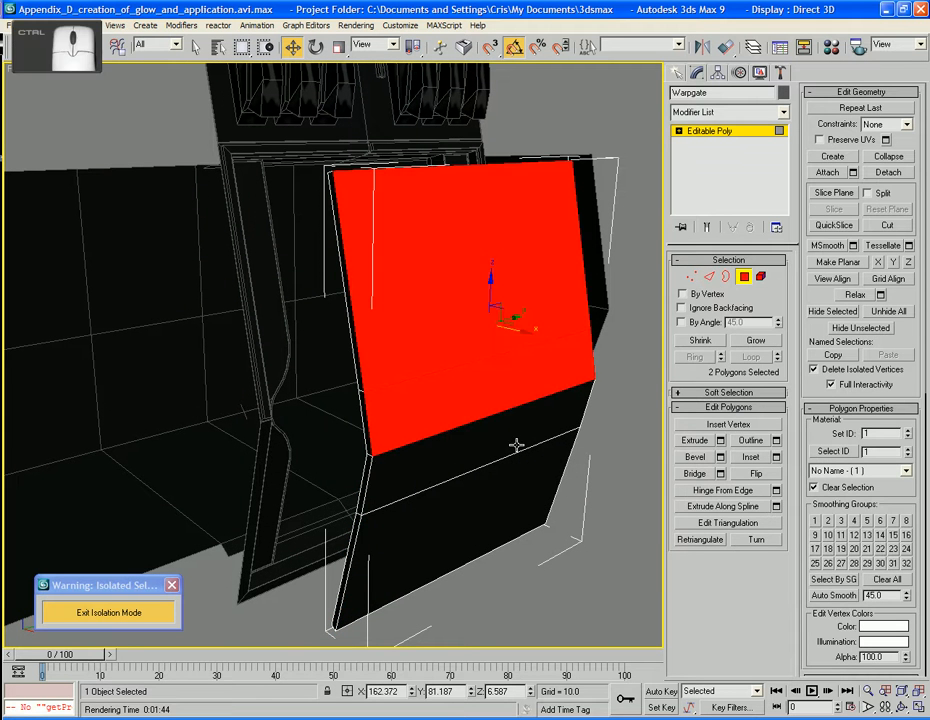
{"action": "left_click", "coordinate": [517, 446], "text": "ctrl"}
{"action": "left_click", "coordinate": [517, 504], "text": "ctrl"}
{"action": "key", "text": "Delete"}
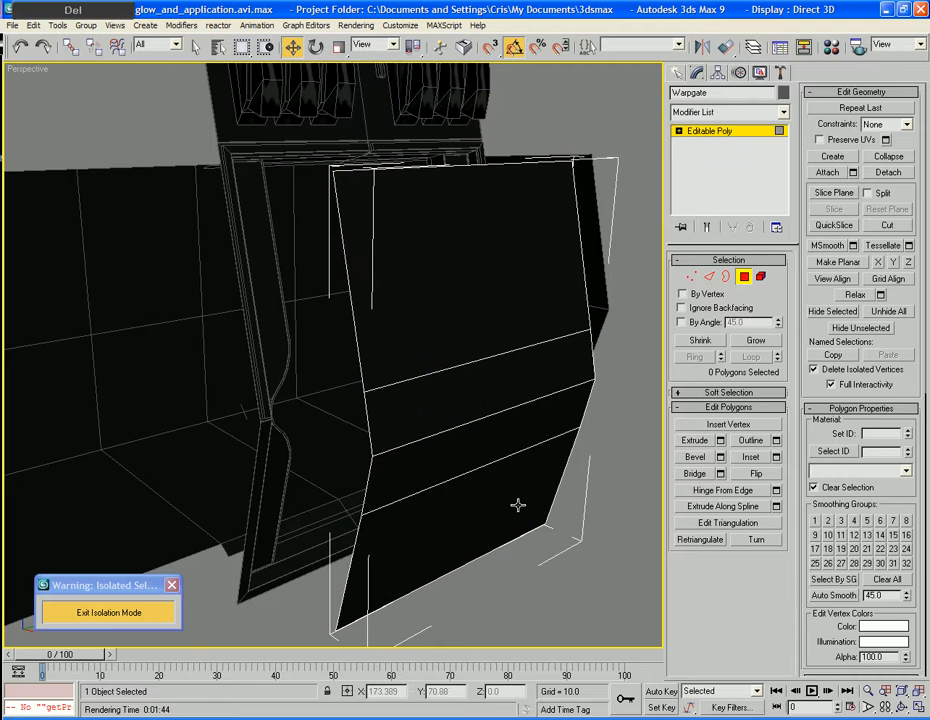
Remove the two horizontal edges directly above and below the front face's middle fold
{"action": "left_click", "coordinate": [709, 276]}
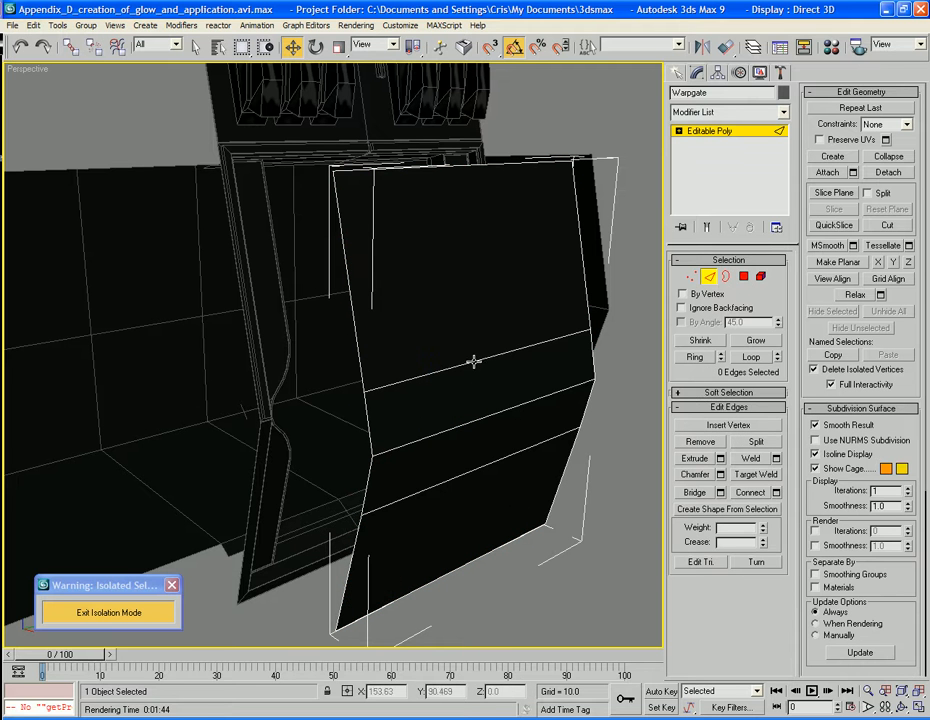
{"action": "left_click", "coordinate": [475, 361]}
{"action": "left_click", "coordinate": [490, 461], "text": "ctrl"}
{"action": "key", "text": "BackSpace"}
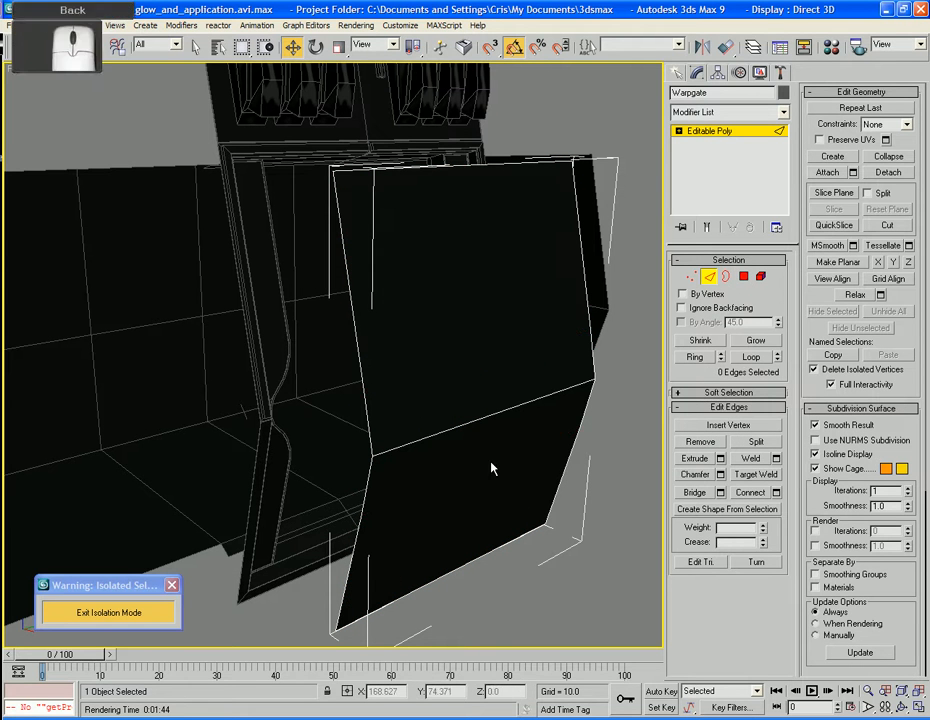
Remove the four leftover vertices on the side borders above and below the middle fold
{"action": "double_click", "coordinate": [579, 334]}
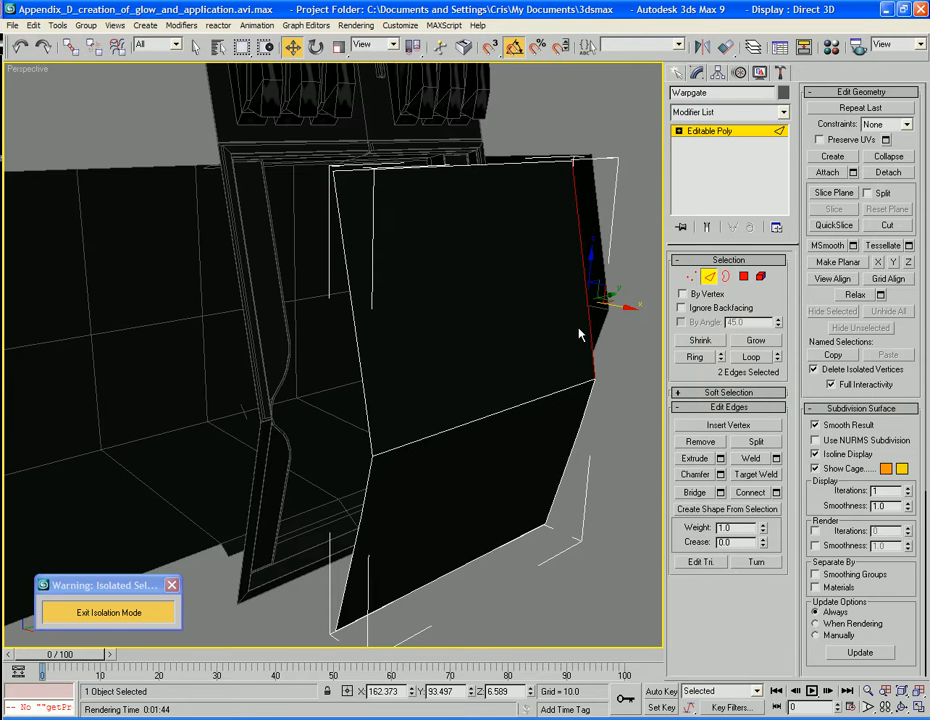
{"action": "left_click", "coordinate": [692, 276]}
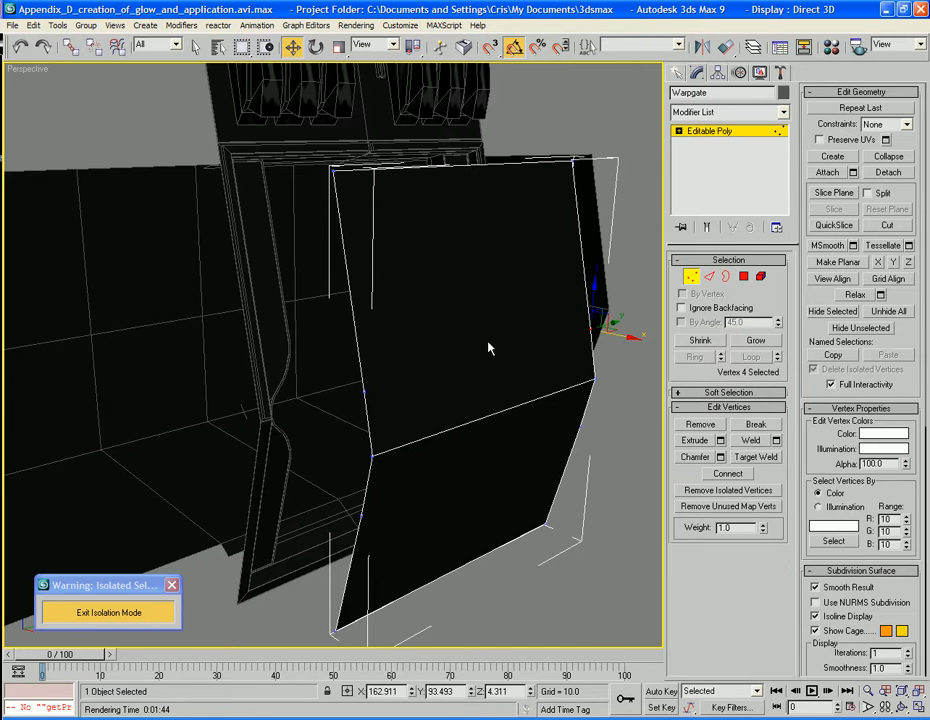
{"action": "left_click", "coordinate": [364, 391], "text": "ctrl"}
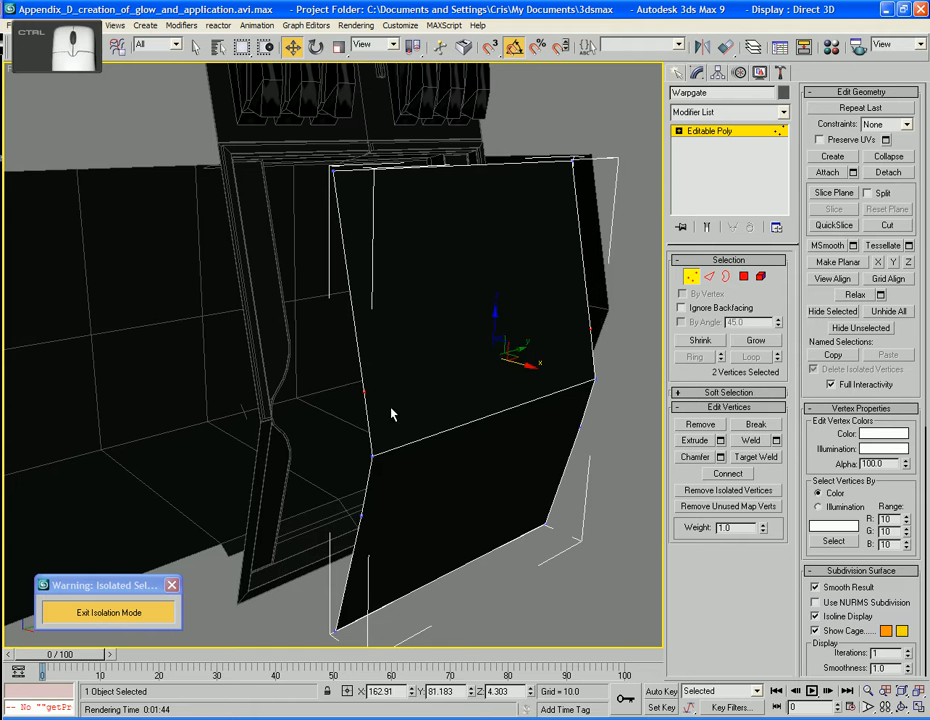
{"action": "left_click", "coordinate": [361, 513], "text": "ctrl"}
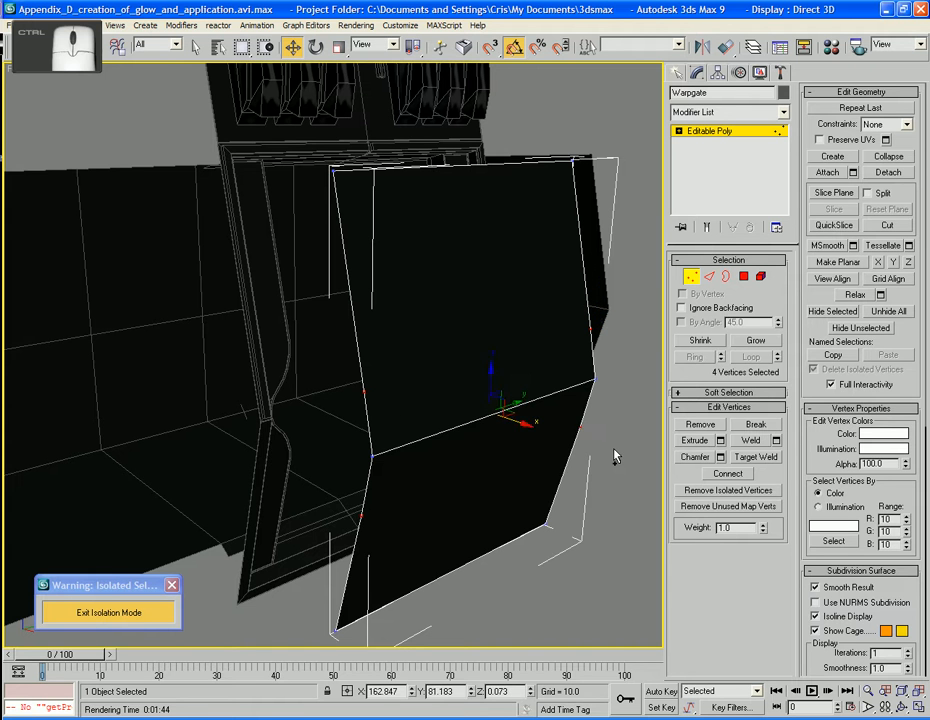
{"action": "left_click", "coordinate": [614, 513]}
Apply MSmooth to the whole Warpgate mesh seven times and undo the last application
{"action": "left_click", "coordinate": [744, 276]}
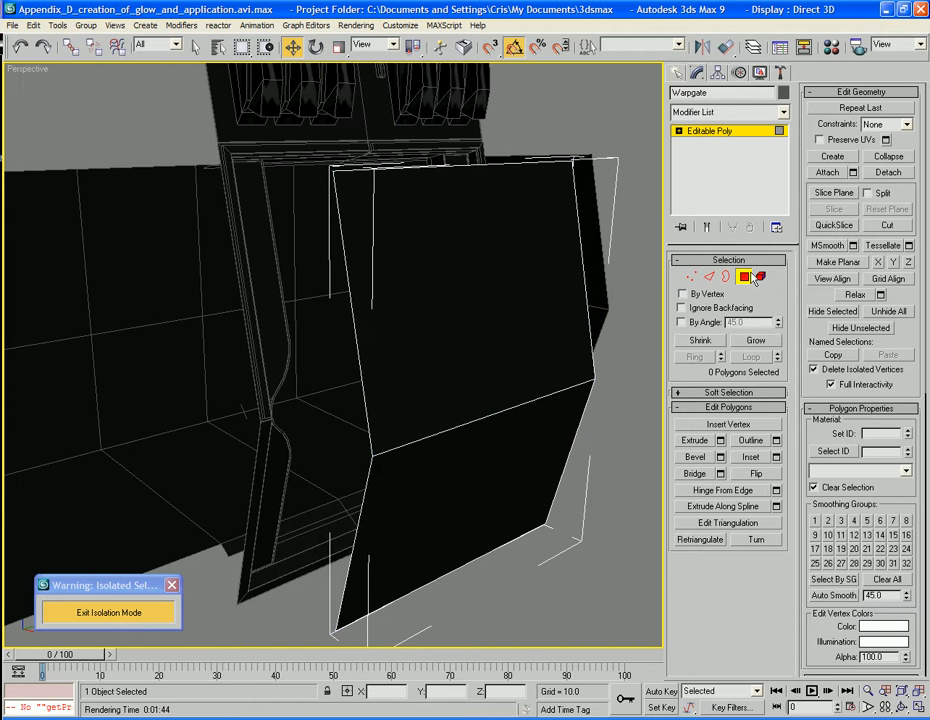
{"action": "left_click", "coordinate": [744, 277]}
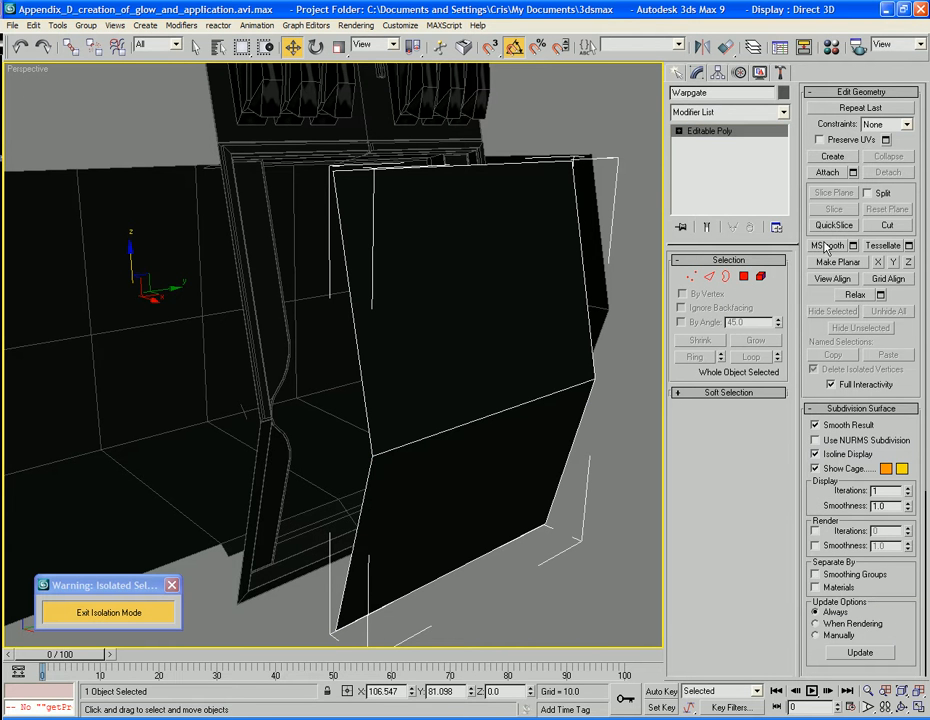
{"action": "left_click", "coordinate": [815, 246]}
{"action": "left_click", "coordinate": [815, 246]}
{"action": "left_click", "coordinate": [815, 246]}
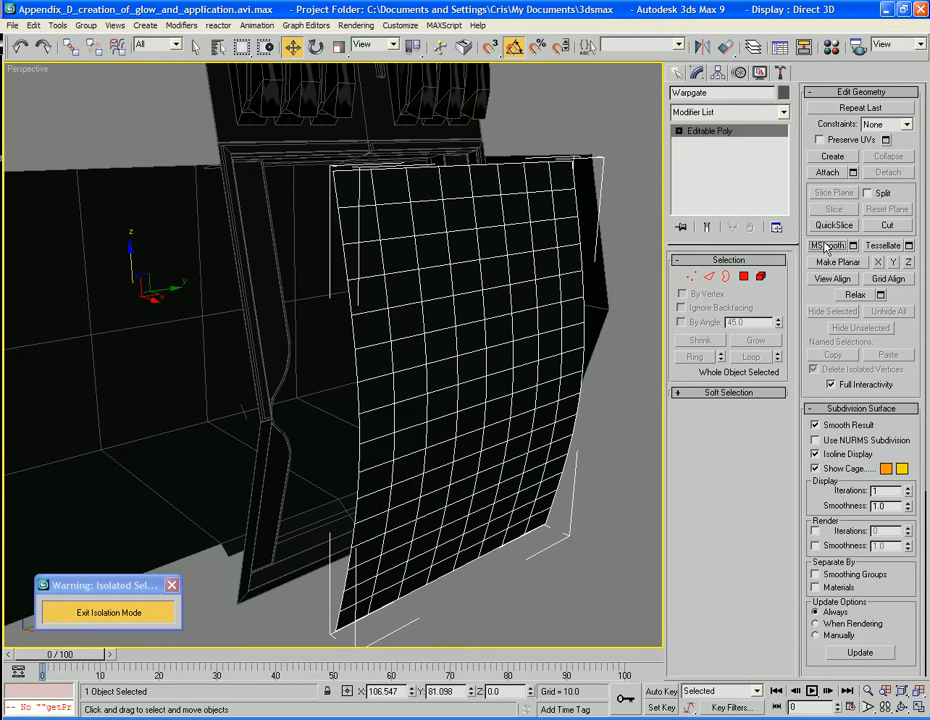
{"action": "left_click", "coordinate": [815, 246]}
{"action": "left_click", "coordinate": [815, 246]}
{"action": "left_click", "coordinate": [815, 246]}
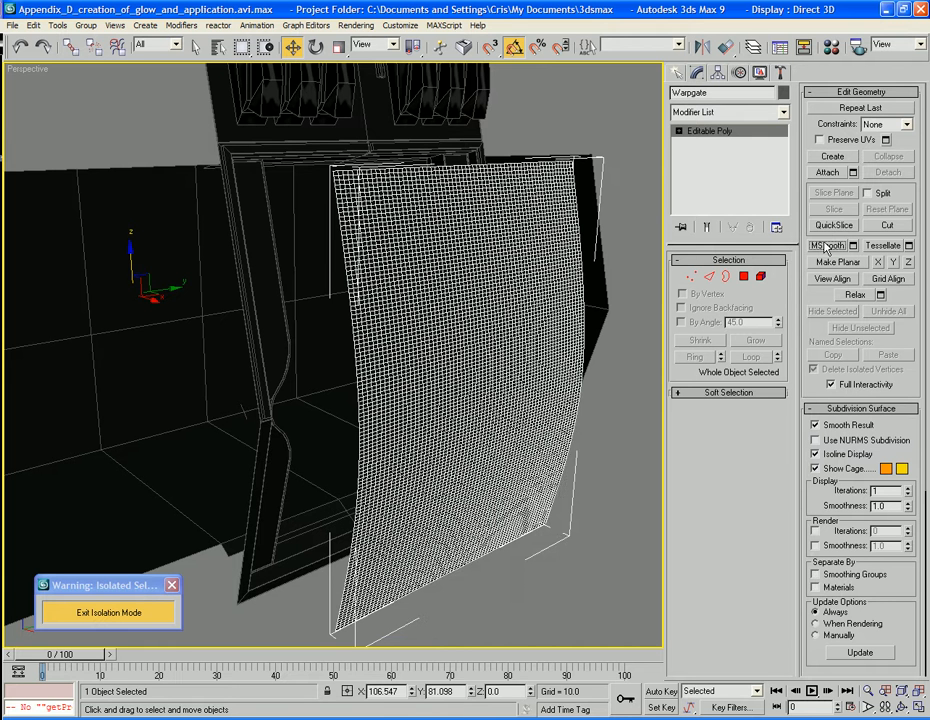
{"action": "left_click", "coordinate": [815, 246]}
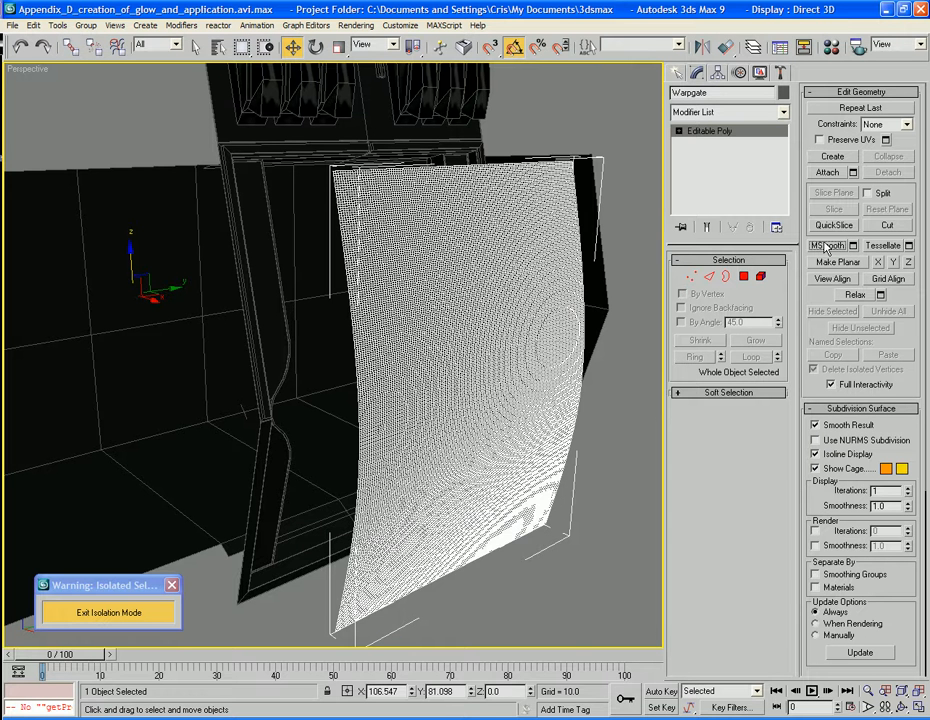
{"action": "key", "text": "ctrl+z"}
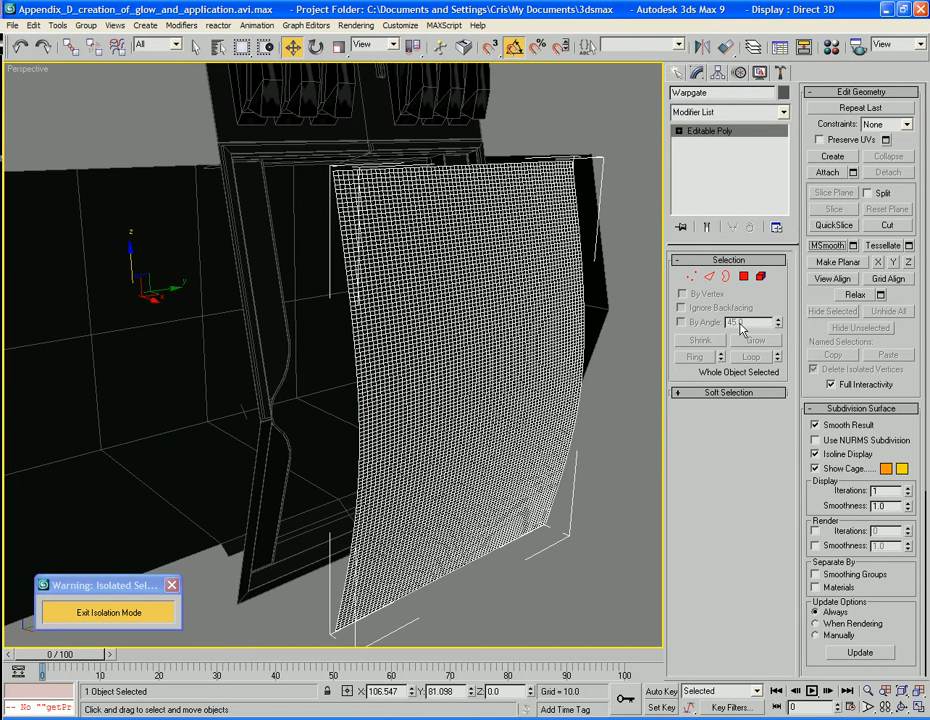
Create a geometric/deformable Ripple space warp in front of Warpgate with amplitudes of about 0.39 and a wave length of about 3.28
{"action": "middle_click_drag", "start_coordinate": [602, 365], "coordinate": [601, 394], "text": "alt"}
{"action": "middle_click_drag", "start_coordinate": [590, 385], "coordinate": [595, 260], "text": "alt"}
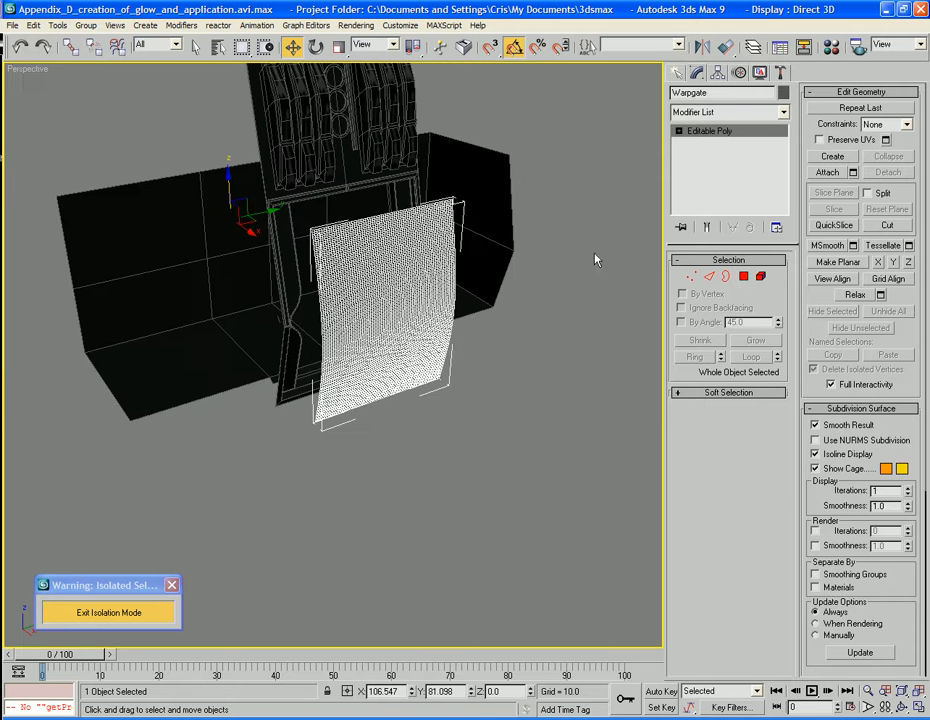
{"action": "left_click", "coordinate": [677, 72]}
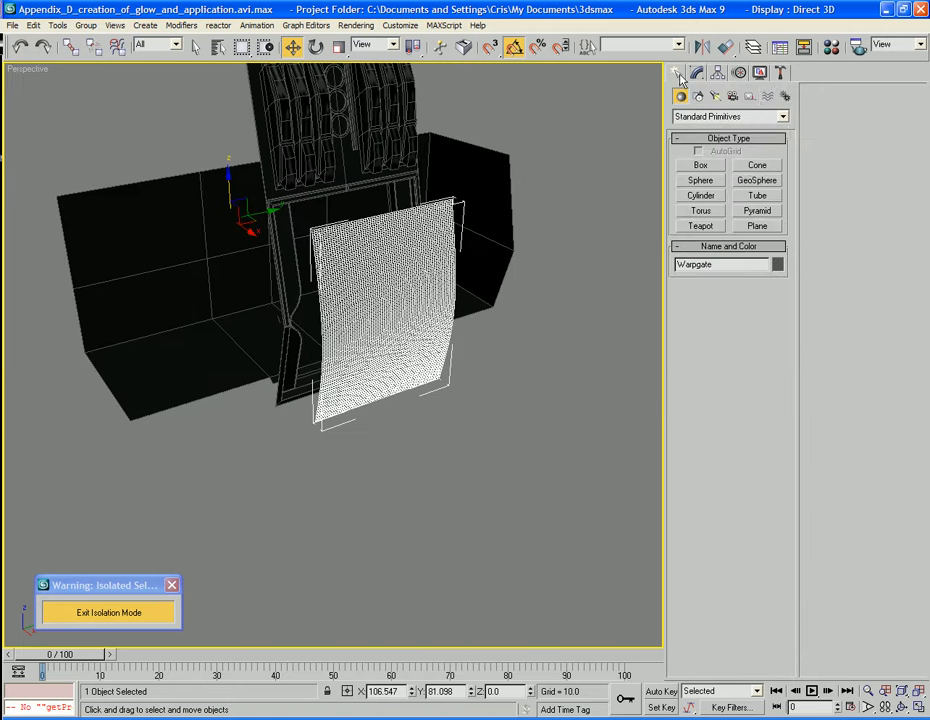
{"action": "left_click", "coordinate": [767, 101]}
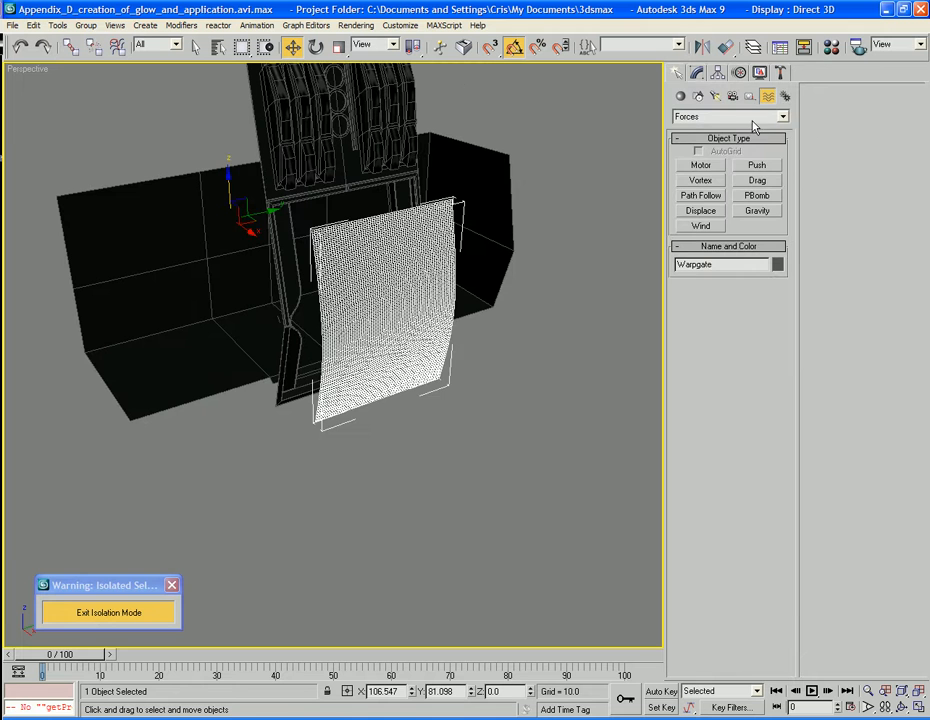
{"action": "left_click", "coordinate": [753, 119]}
{"action": "left_click", "coordinate": [755, 150]}
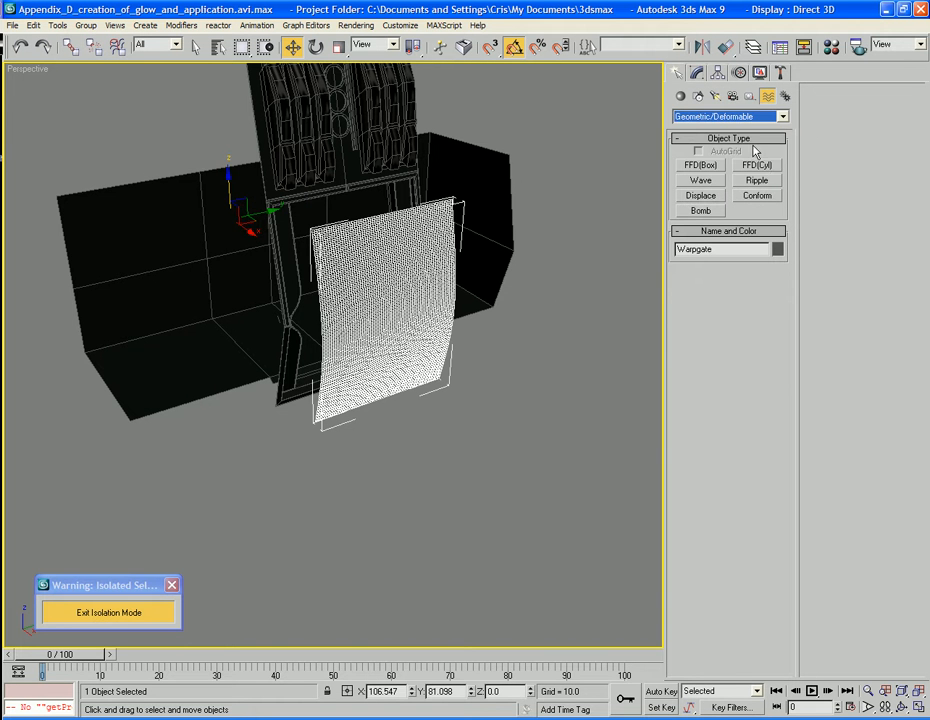
{"action": "left_click", "coordinate": [699, 181]}
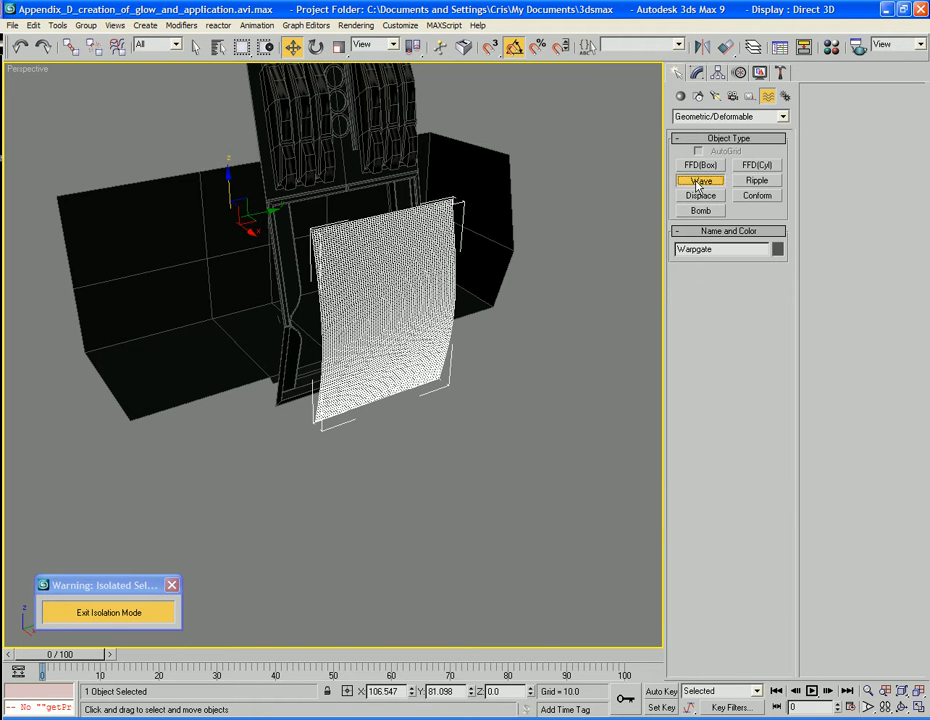
{"action": "left_click", "coordinate": [748, 183]}
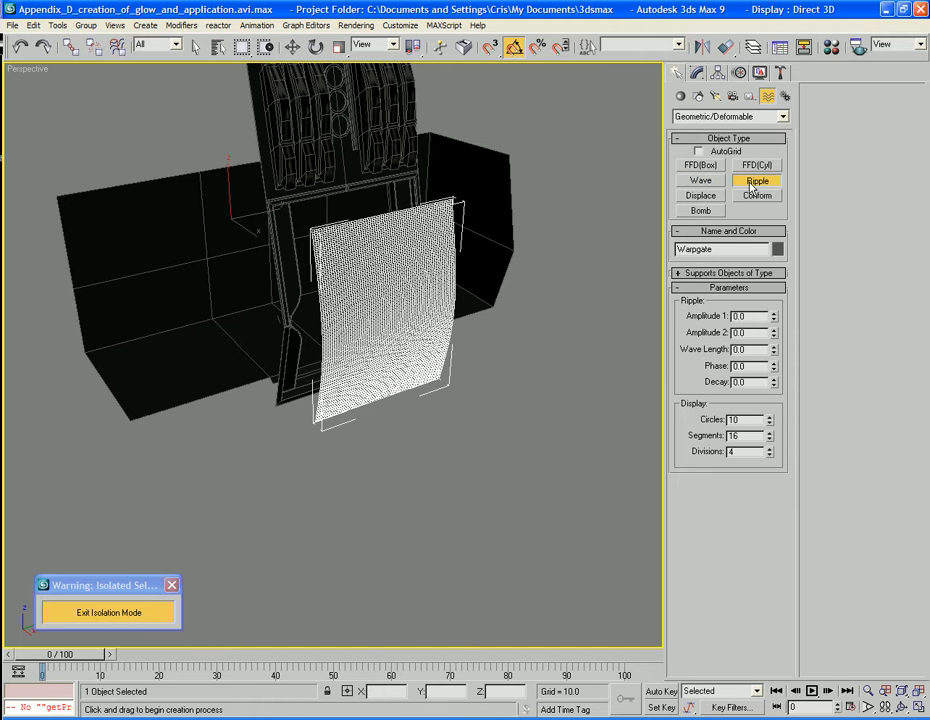
{"action": "left_click_drag", "start_coordinate": [443, 462], "coordinate": [444, 511]}
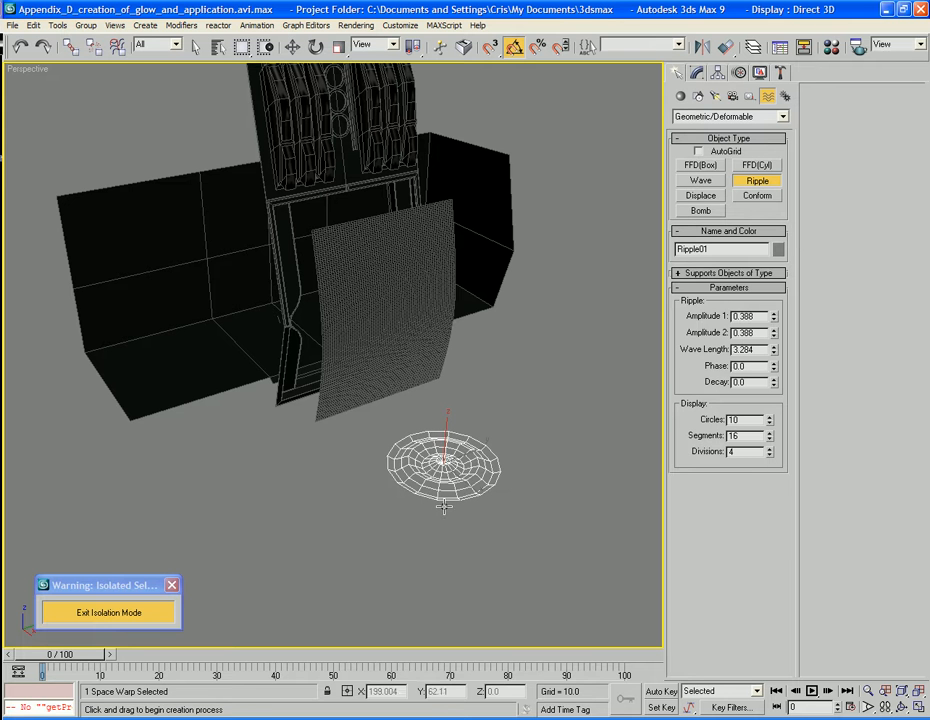
Set the ripple's wave length to about 1.8 and its display to 61 circles, 40 segments and 7 divisions
{"action": "left_click", "coordinate": [443, 507]}
{"action": "left_click_drag", "start_coordinate": [773, 352], "coordinate": [776, 382]}
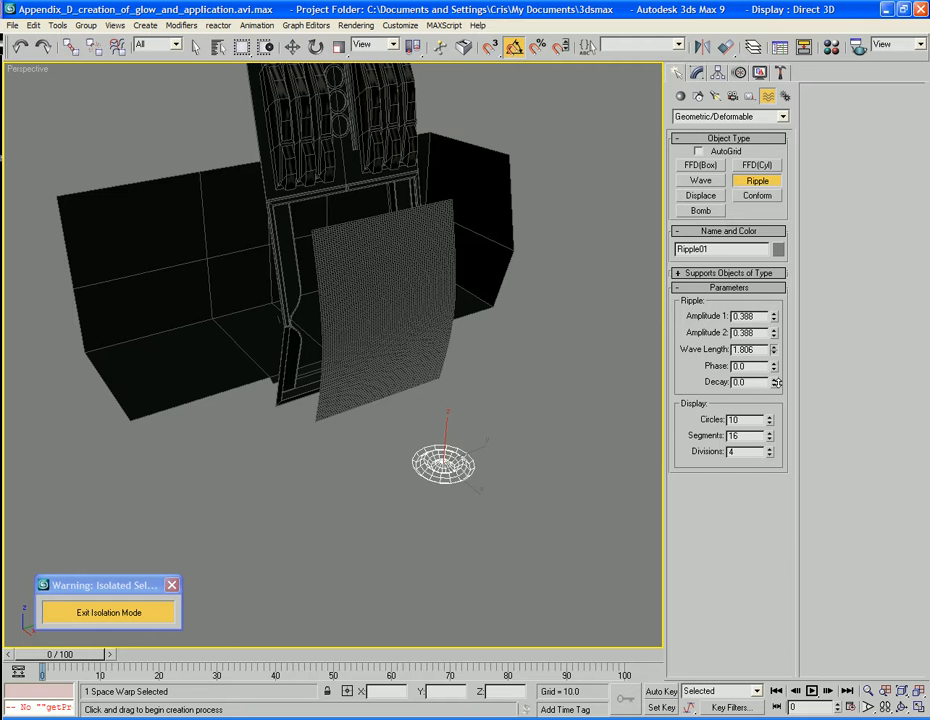
{"action": "left_click_drag", "start_coordinate": [770, 431], "coordinate": [780, 258]}
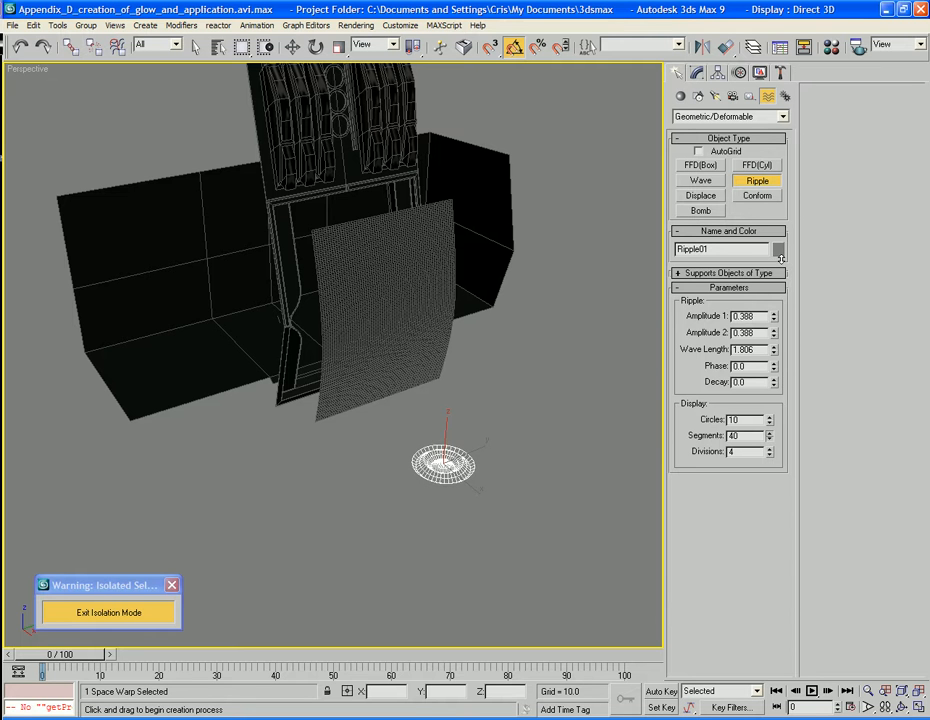
{"action": "left_click_drag", "start_coordinate": [768, 452], "coordinate": [745, 55]}
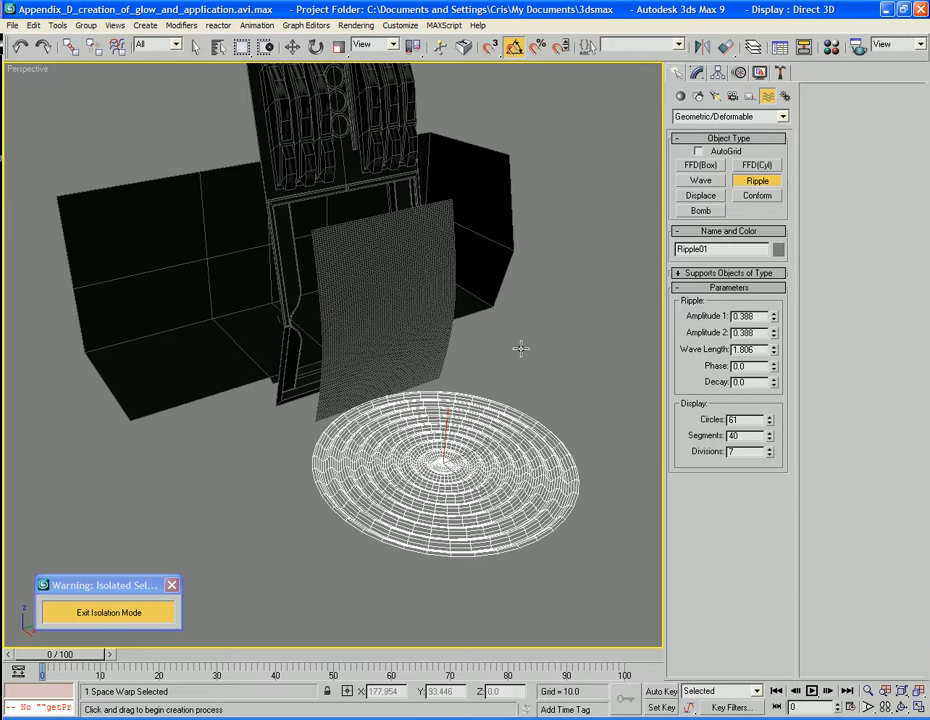
{"action": "mouse_move", "coordinate": [519, 347]}
{"action": "middle_mouse_down", "text": "alt"}
{"action": "mouse_move", "coordinate": [544, 349]}
{"action": "mouse_move", "coordinate": [527, 349]}
{"action": "middle_mouse_up", "text": "alt"}
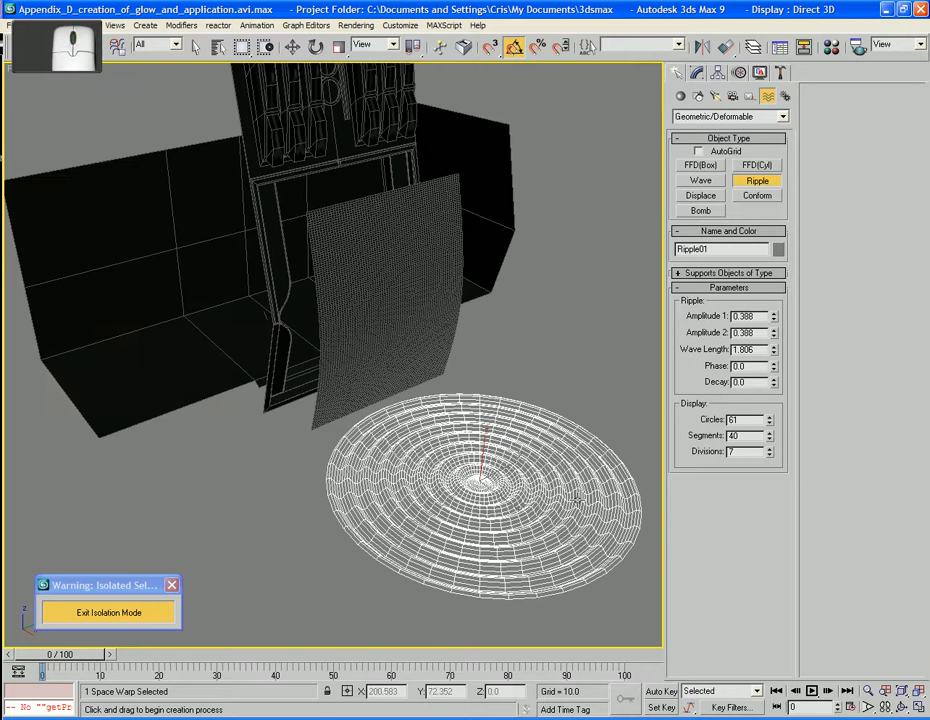
{"action": "middle_click_drag", "start_coordinate": [596, 342], "coordinate": [585, 367], "text": "alt"}
{"action": "scroll", "coordinate": [585, 367], "scroll_direction": "down", "scroll_amount": 5}
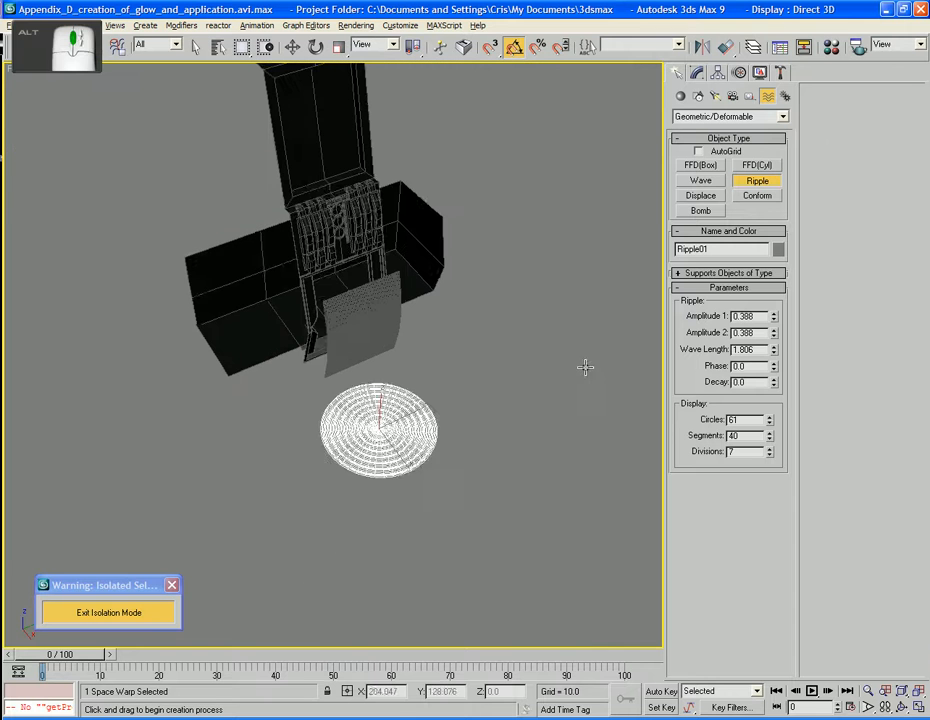
Use Auto Key to animate the ripple's phase to 3.0 at frame 100, and return to frame 0
{"action": "left_click", "coordinate": [661, 691]}
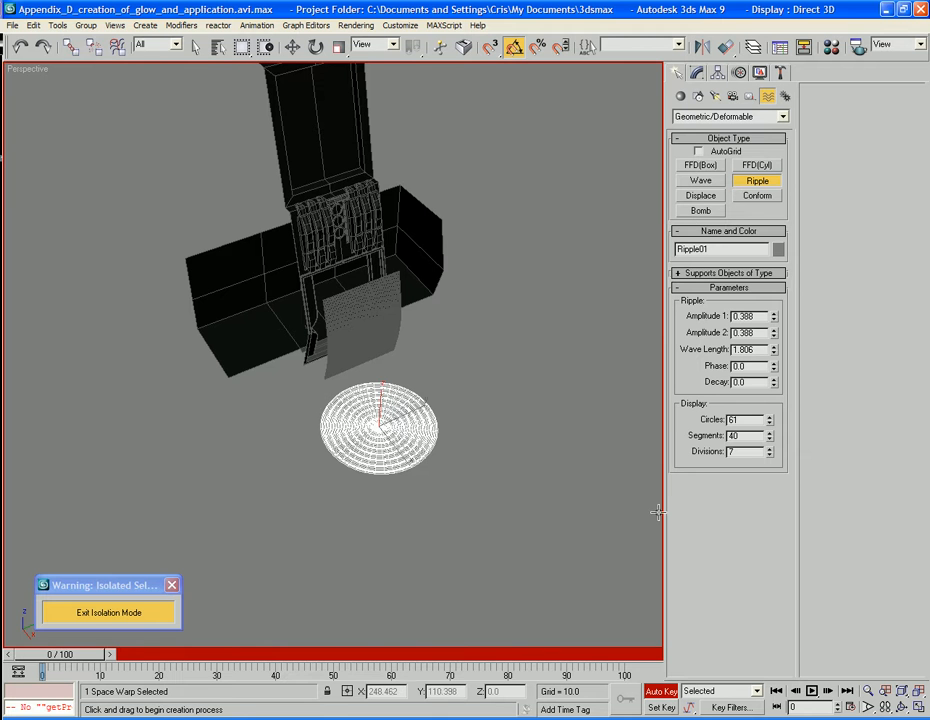
{"action": "middle_click_drag", "start_coordinate": [536, 531], "coordinate": [528, 521], "text": "alt"}
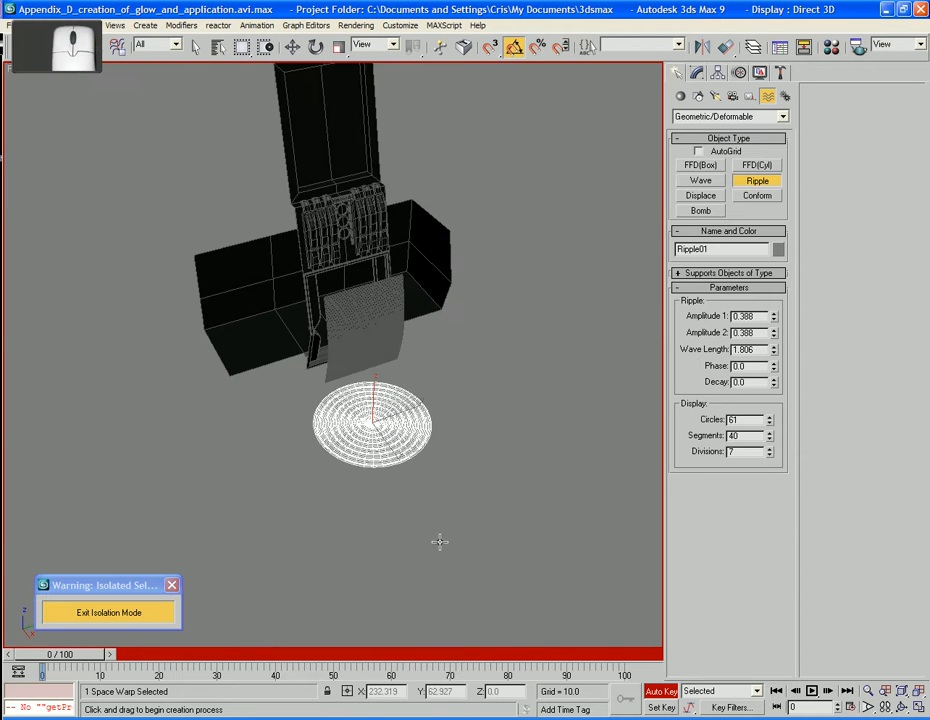
{"action": "left_click_drag", "start_coordinate": [53, 658], "coordinate": [630, 655]}
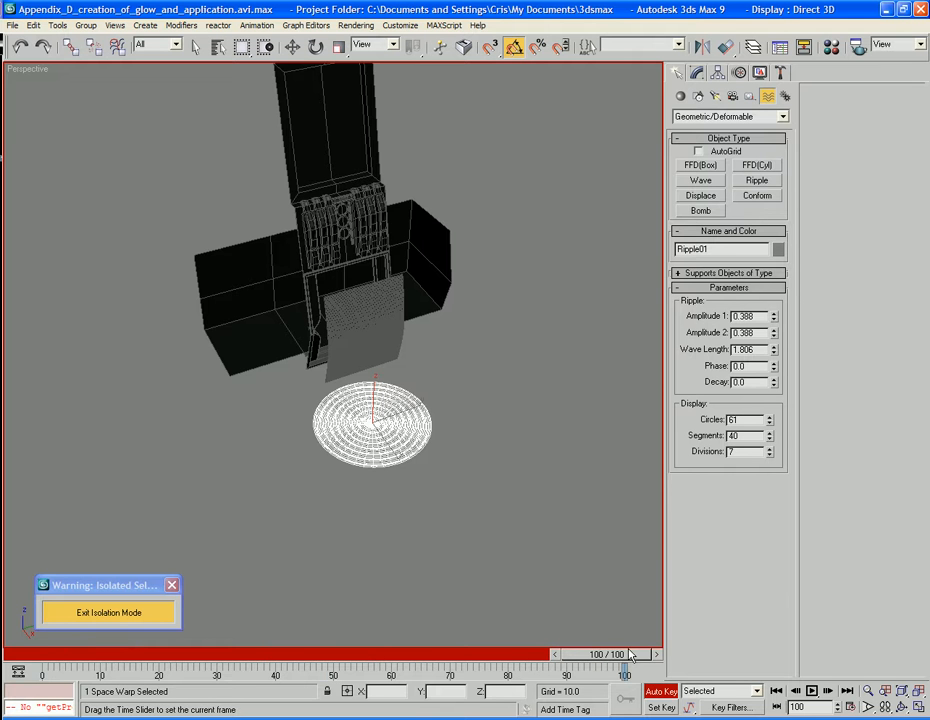
{"action": "left_click_drag", "start_coordinate": [774, 369], "coordinate": [774, 342]}
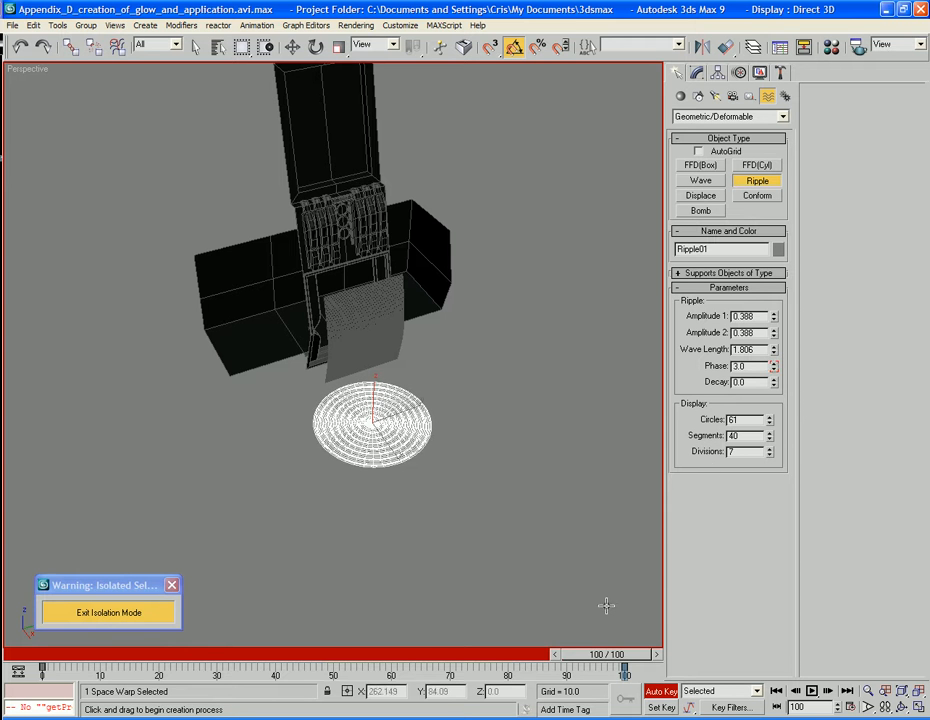
{"action": "left_click_drag", "start_coordinate": [600, 654], "coordinate": [57, 655]}
{"action": "left_click", "coordinate": [660, 697]}
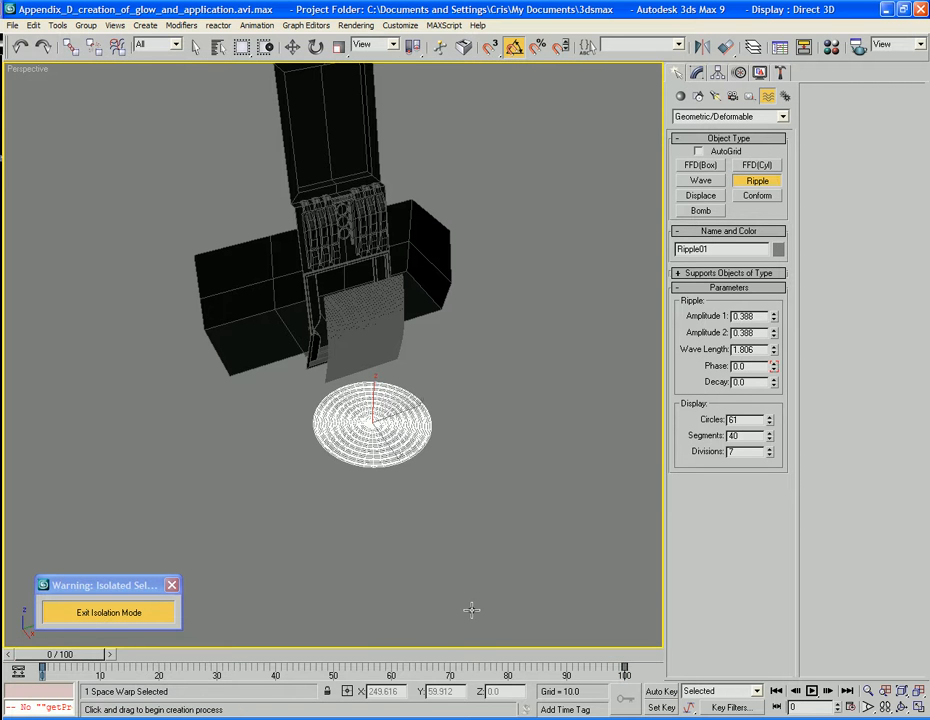
Play the ripple animation to check the wave direction, and undo the phase keyframes
{"action": "middle_click_drag", "start_coordinate": [471, 610], "coordinate": [468, 493]}
{"action": "scroll", "coordinate": [471, 585], "scroll_direction": "up", "scroll_amount": 5}
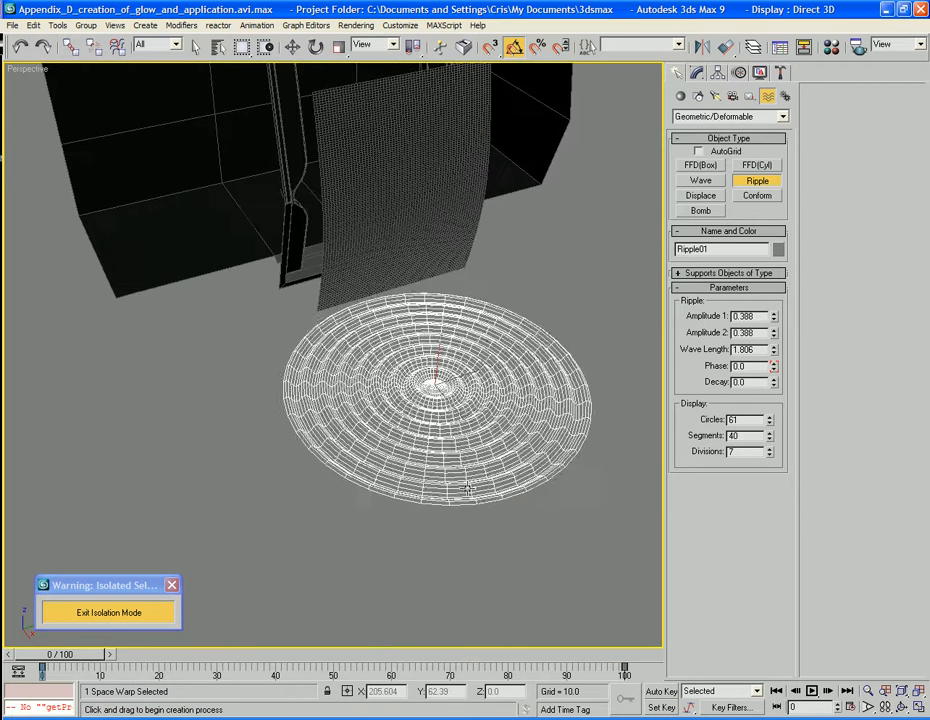
{"action": "key", "text": "slash"}
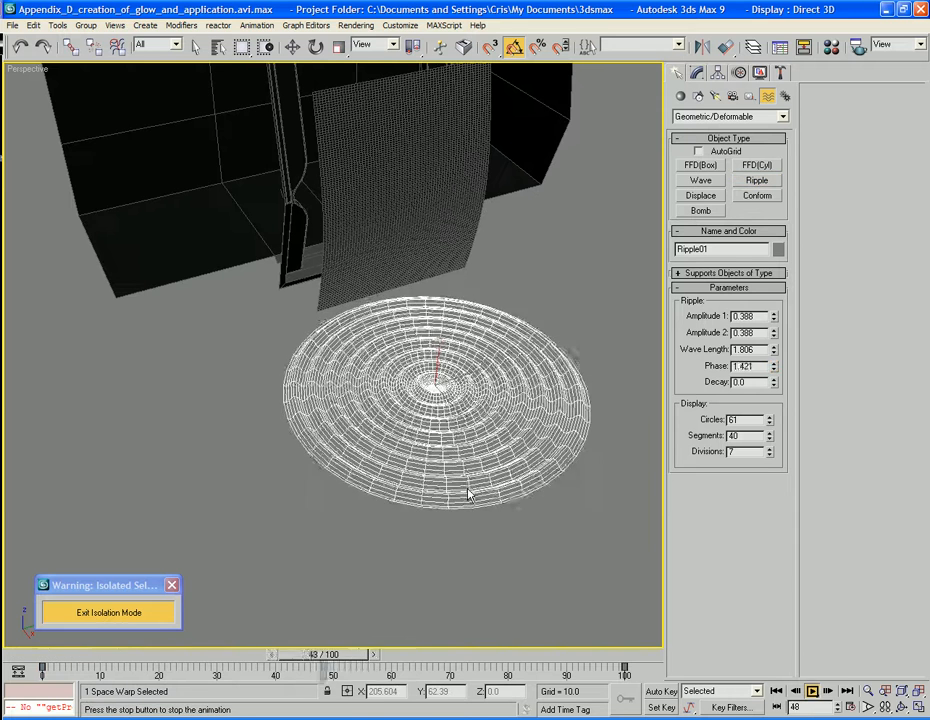
{"action": "key", "text": "slash"}
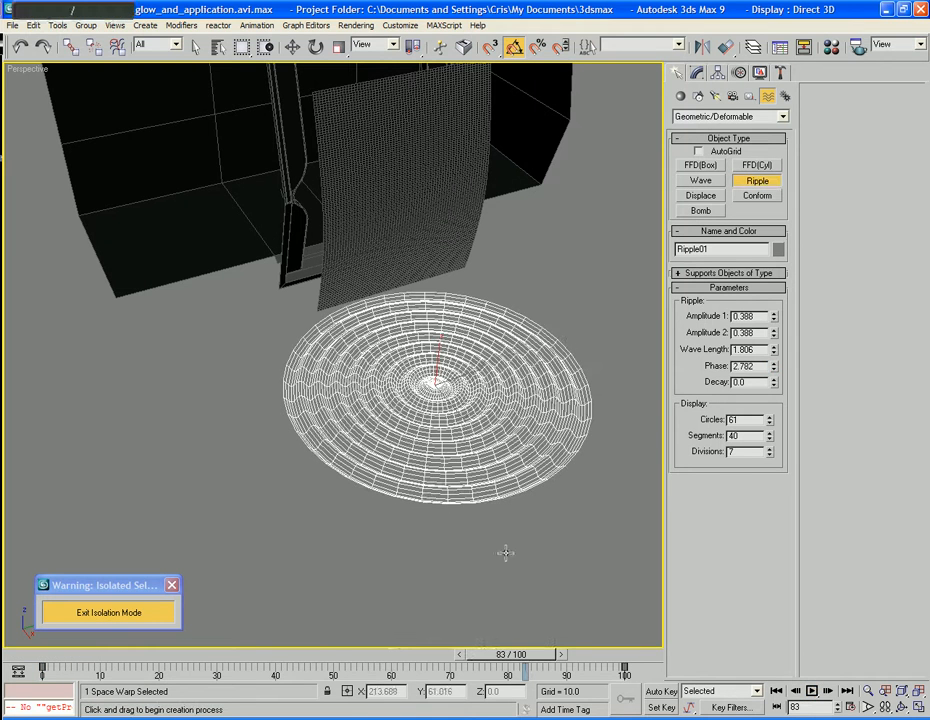
{"action": "left_click_drag", "start_coordinate": [530, 656], "coordinate": [62, 656]}
{"action": "key", "text": "ctrl+z"}
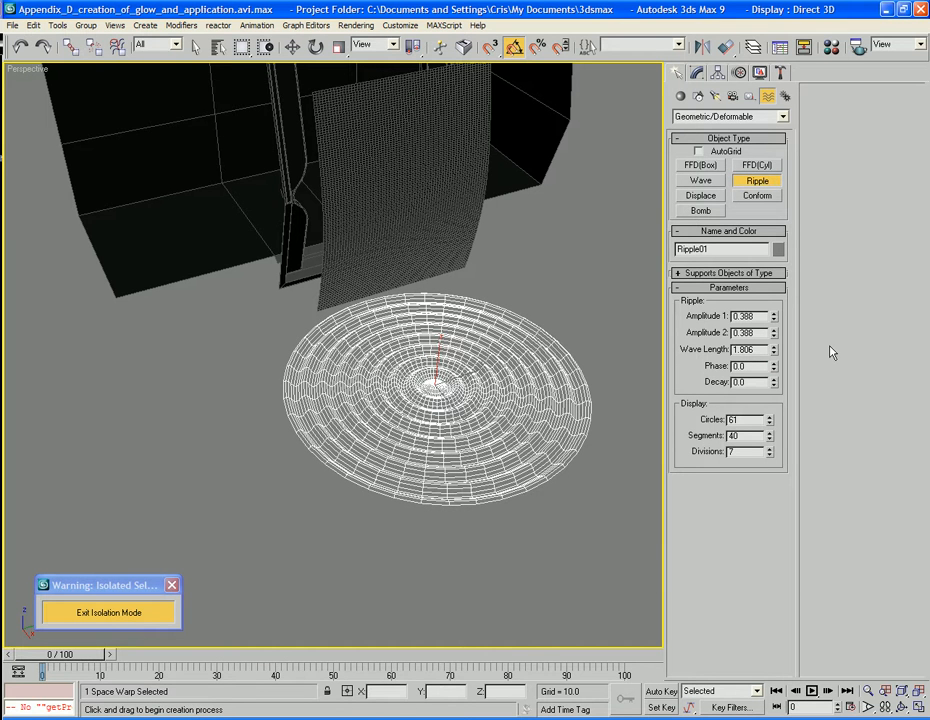
Use Auto Key to animate the ripple's phase to -3.0 at frame 100, and end key recording
{"action": "left_click", "coordinate": [658, 692]}
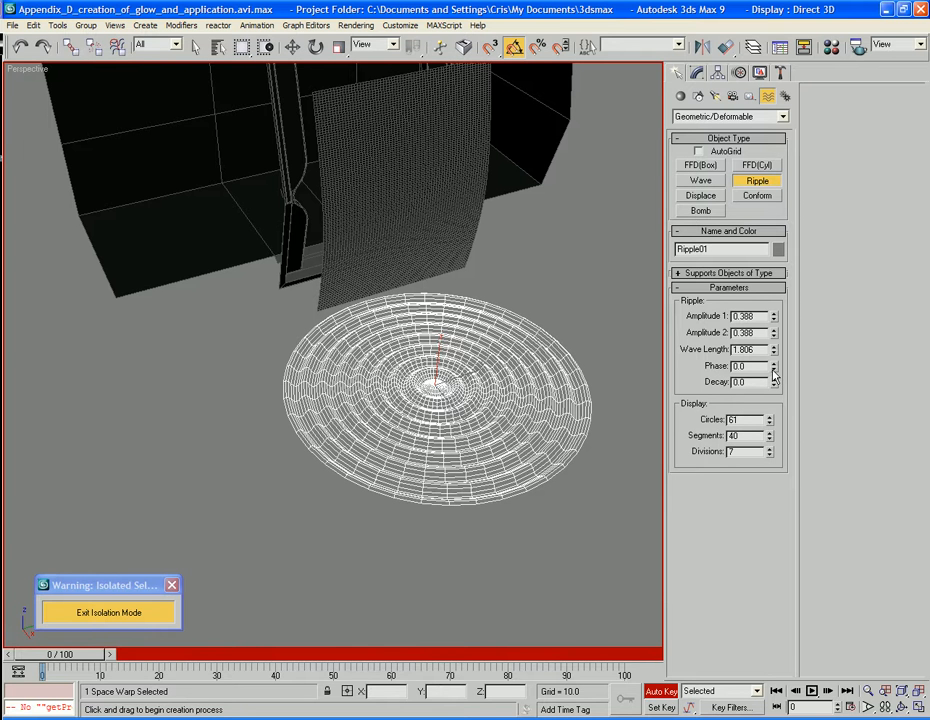
{"action": "left_click_drag", "start_coordinate": [80, 660], "coordinate": [625, 655]}
{"action": "left_click_drag", "start_coordinate": [773, 366], "coordinate": [776, 391]}
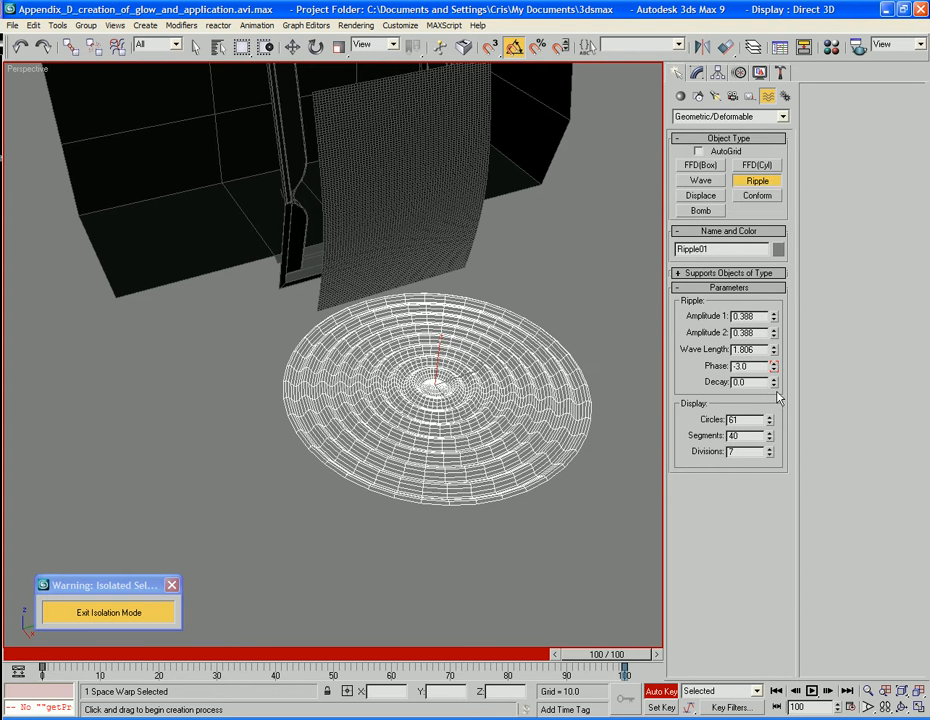
{"action": "left_click", "coordinate": [661, 691]}
Set the ripple's decay to about 0.09 and play the animation from frame 0 to check it
{"action": "left_click_drag", "start_coordinate": [612, 655], "coordinate": [503, 657]}
{"action": "left_click_drag", "start_coordinate": [778, 385], "coordinate": [773, 316]}
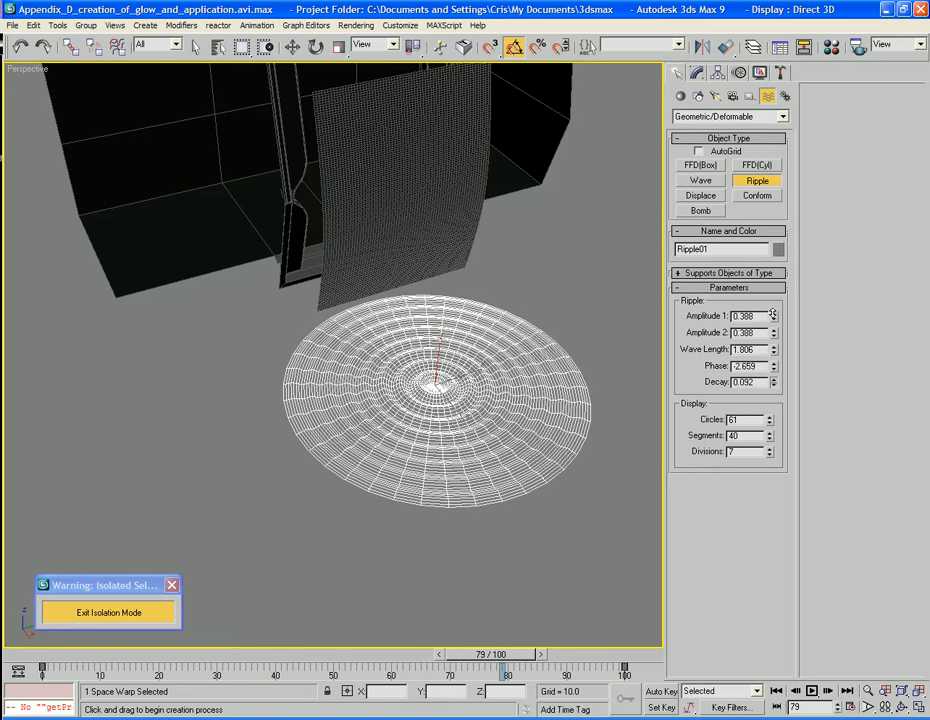
{"action": "left_click_drag", "start_coordinate": [503, 656], "coordinate": [10, 668]}
{"action": "key", "text": "/"}
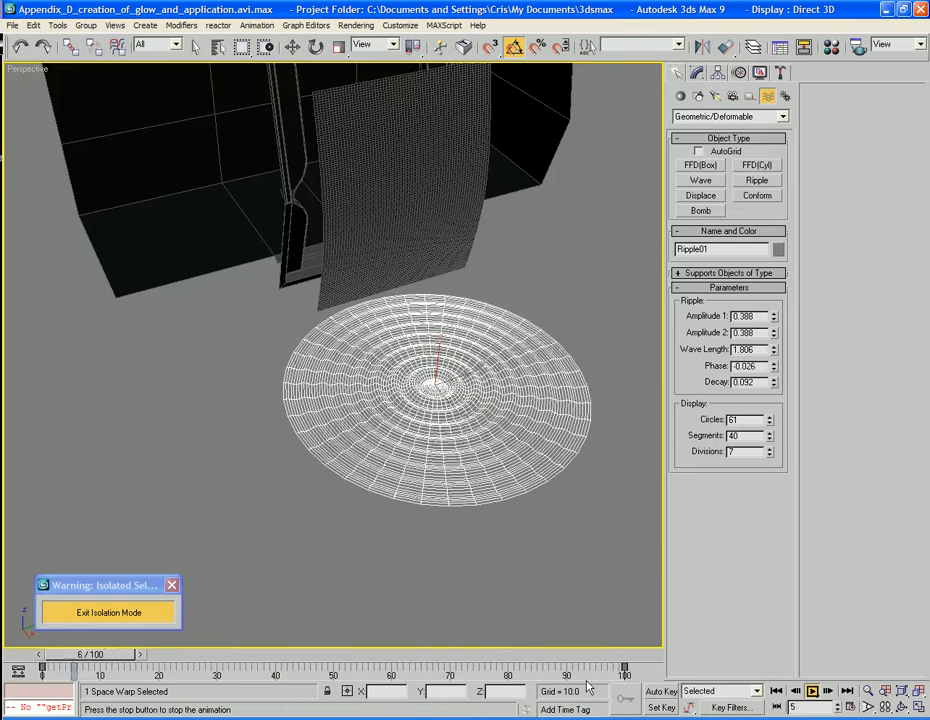
{"action": "key", "text": "slash"}
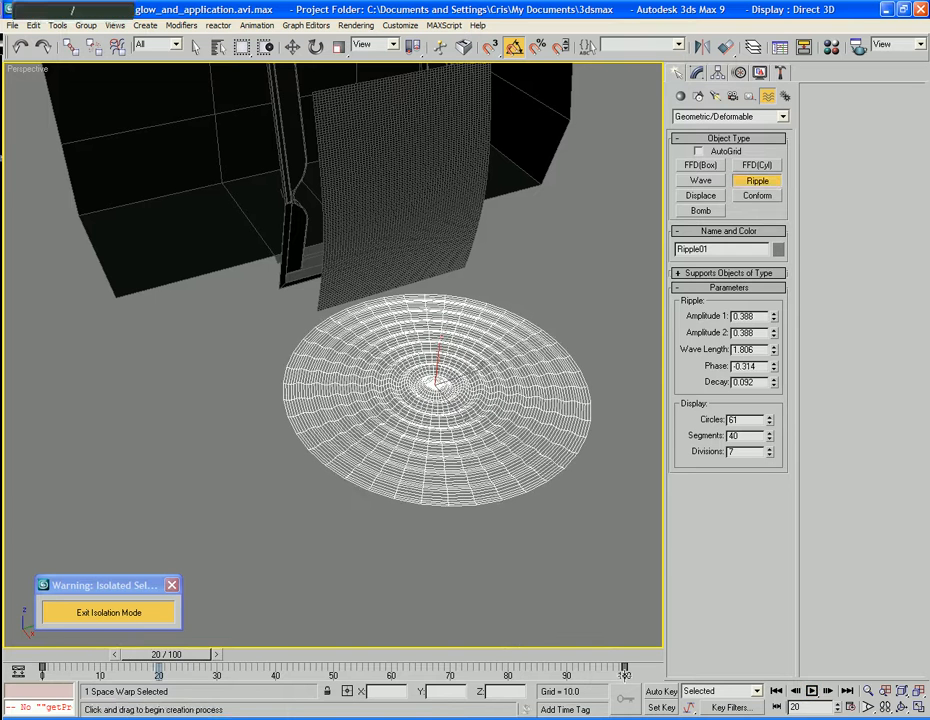
Give the ripple's phase key at frame 100 linear In and Out tangents
{"action": "right_click", "coordinate": [624, 670]}
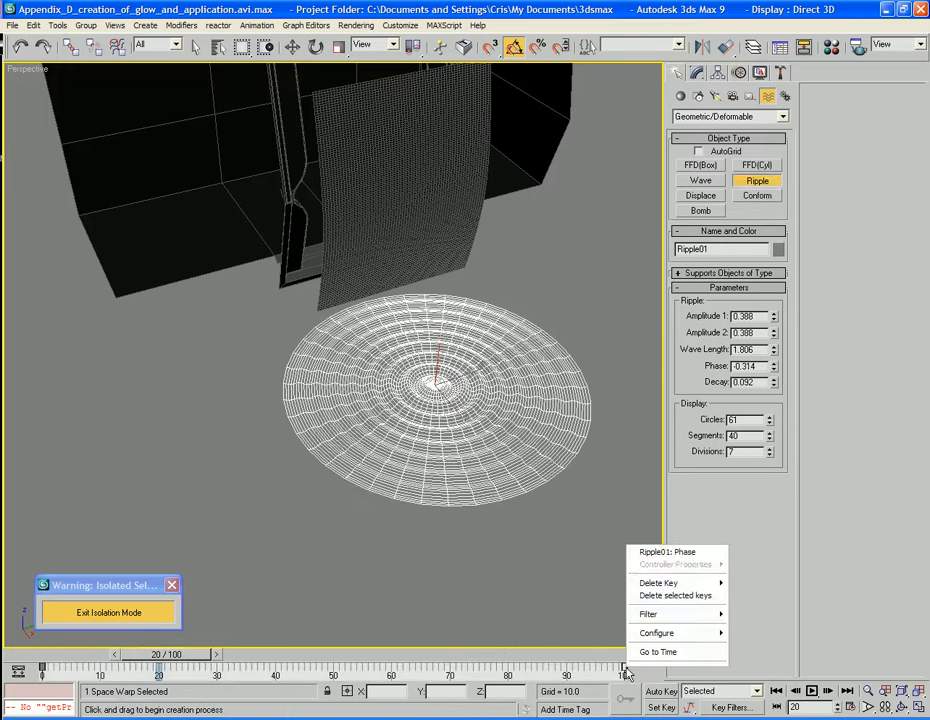
{"action": "left_click", "coordinate": [668, 553]}
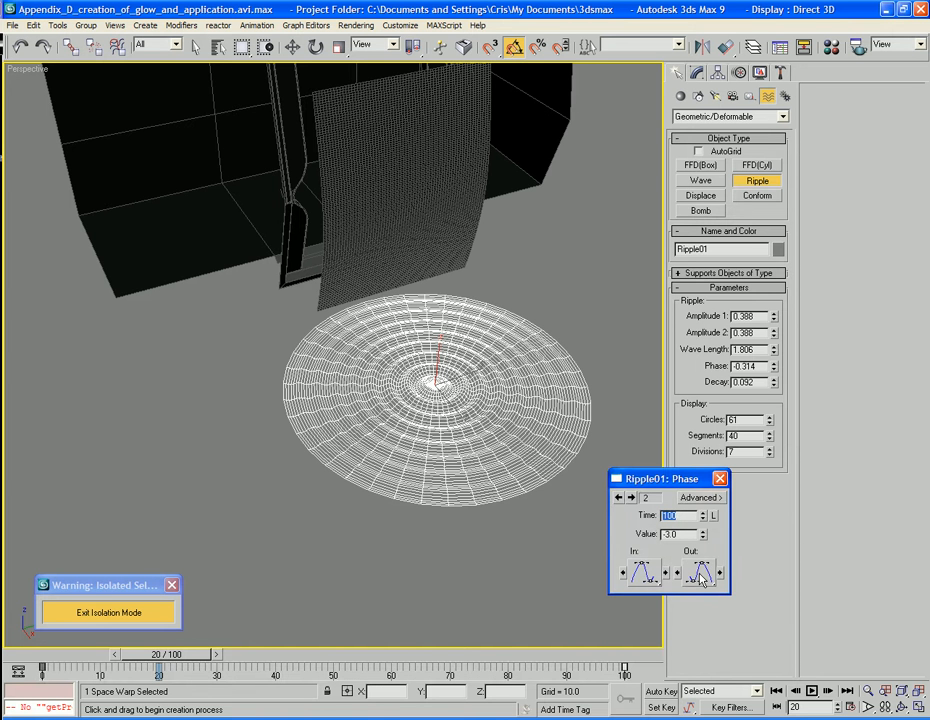
{"action": "left_click", "coordinate": [644, 576]}
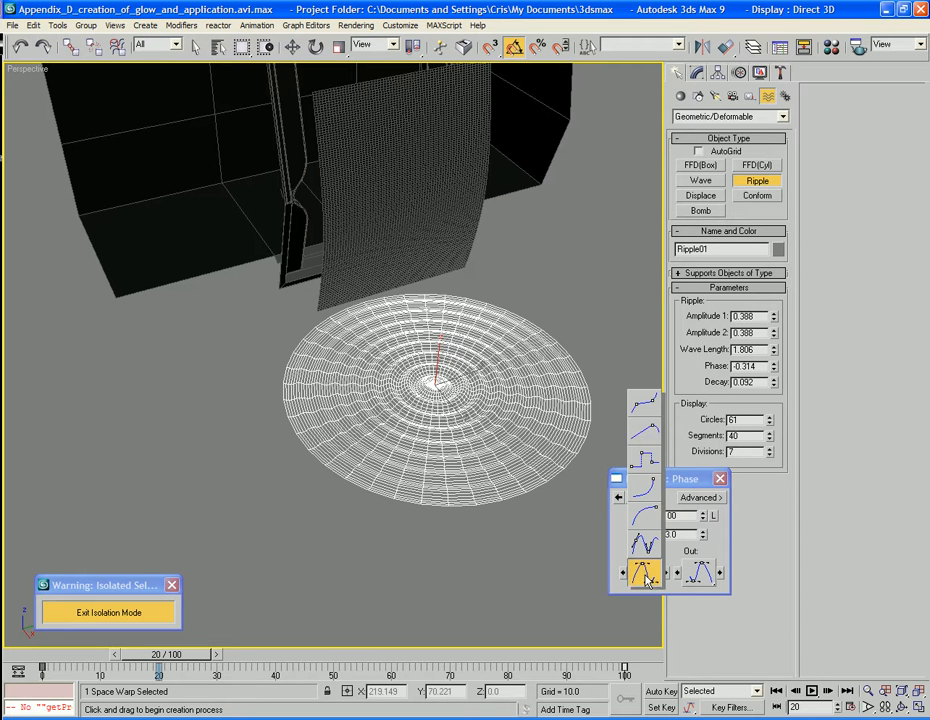
{"action": "left_click_drag", "start_coordinate": [646, 578], "coordinate": [646, 448]}
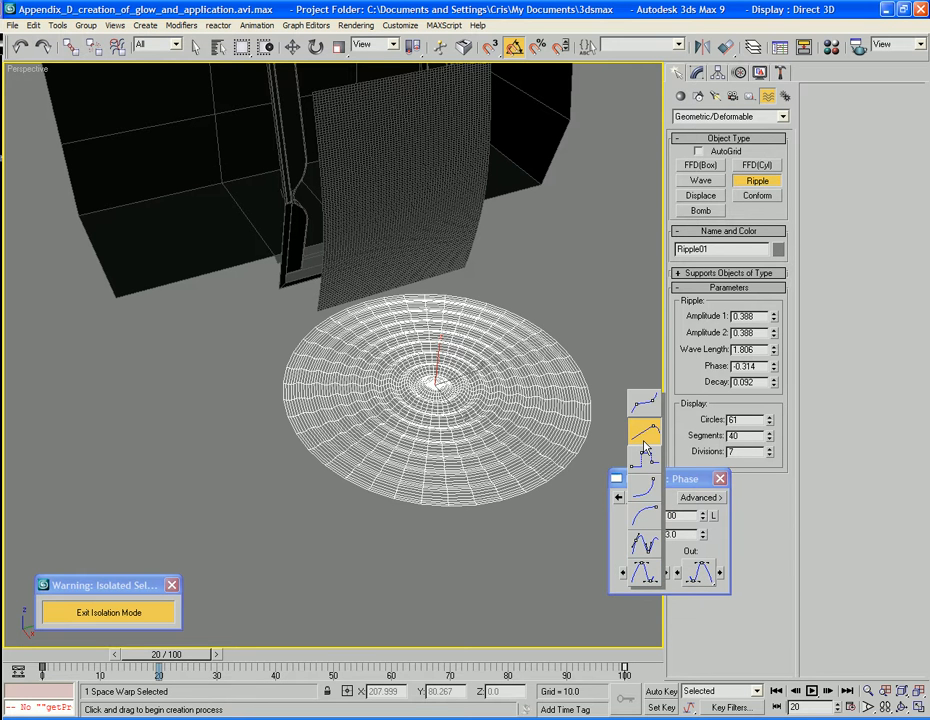
{"action": "left_click_drag", "start_coordinate": [646, 448], "coordinate": [645, 444]}
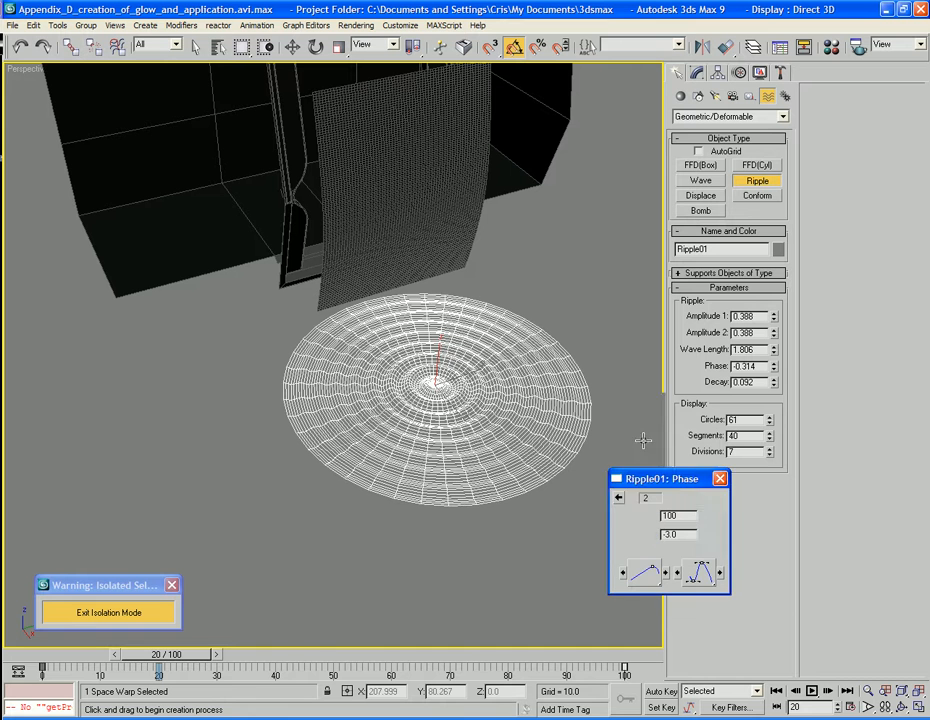
{"action": "left_click_drag", "start_coordinate": [700, 572], "coordinate": [695, 447]}
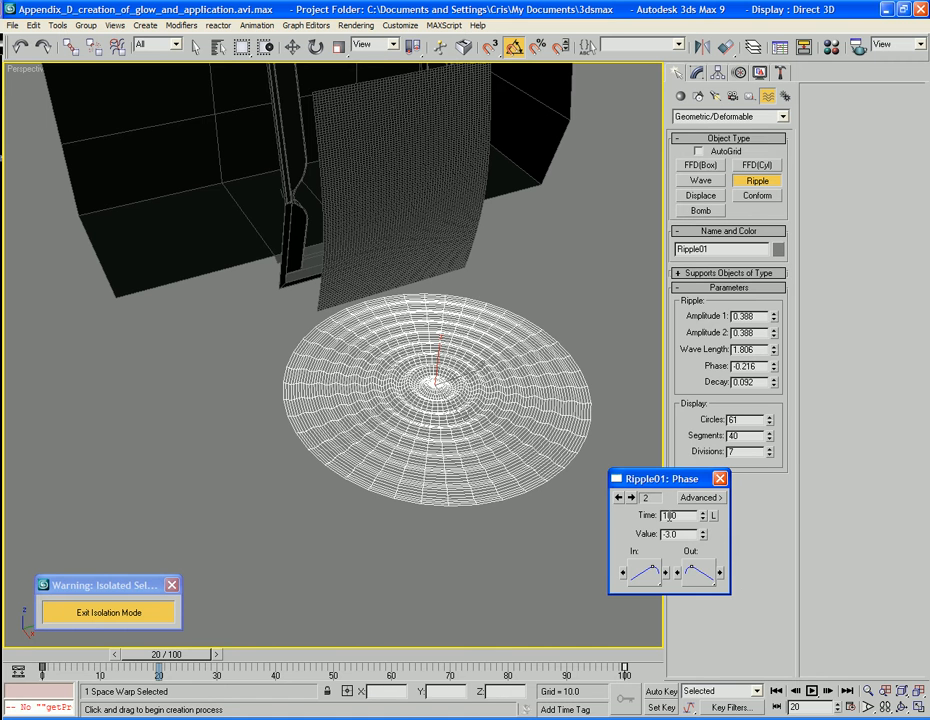
Give the ripple's phase key at frame 0 linear In and Out tangents and close the key properties
{"action": "left_click", "coordinate": [618, 498]}
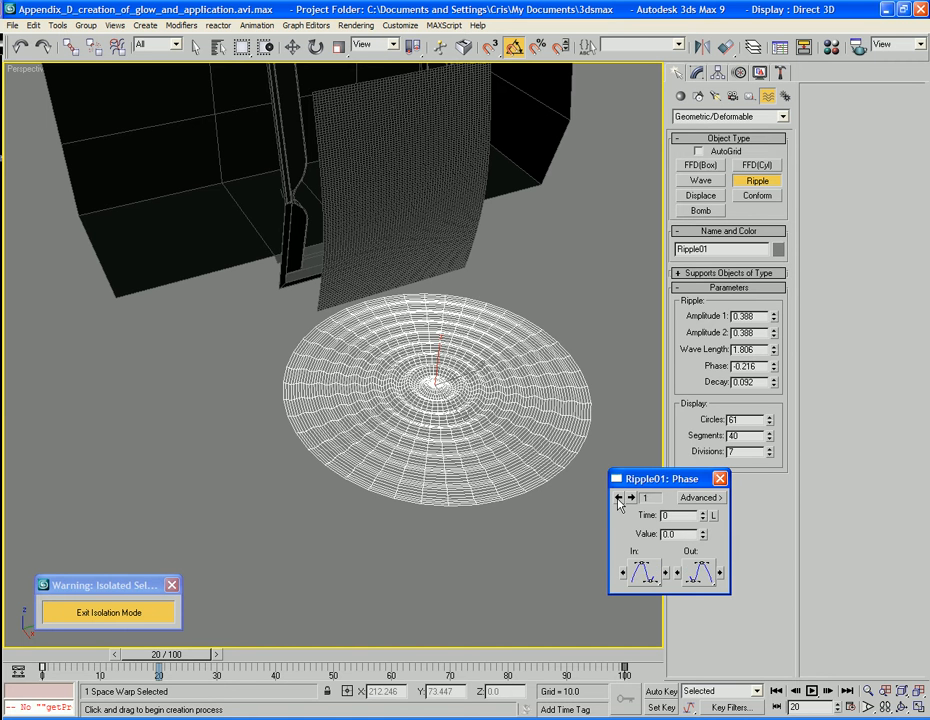
{"action": "left_click_drag", "start_coordinate": [645, 572], "coordinate": [645, 432]}
{"action": "left_click_drag", "start_coordinate": [710, 573], "coordinate": [712, 435]}
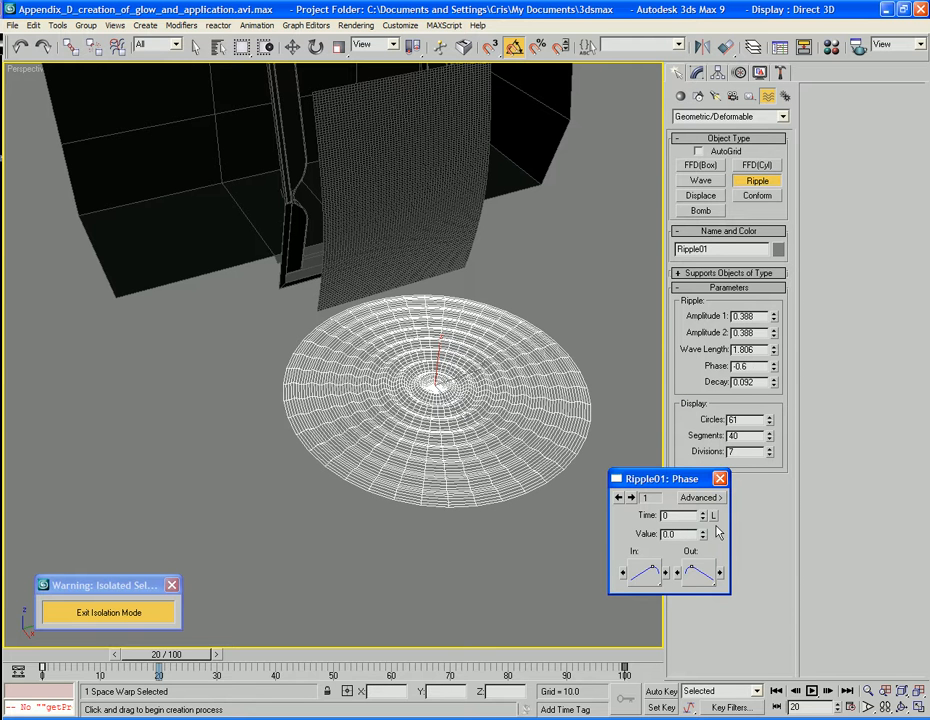
{"action": "left_click", "coordinate": [719, 478]}
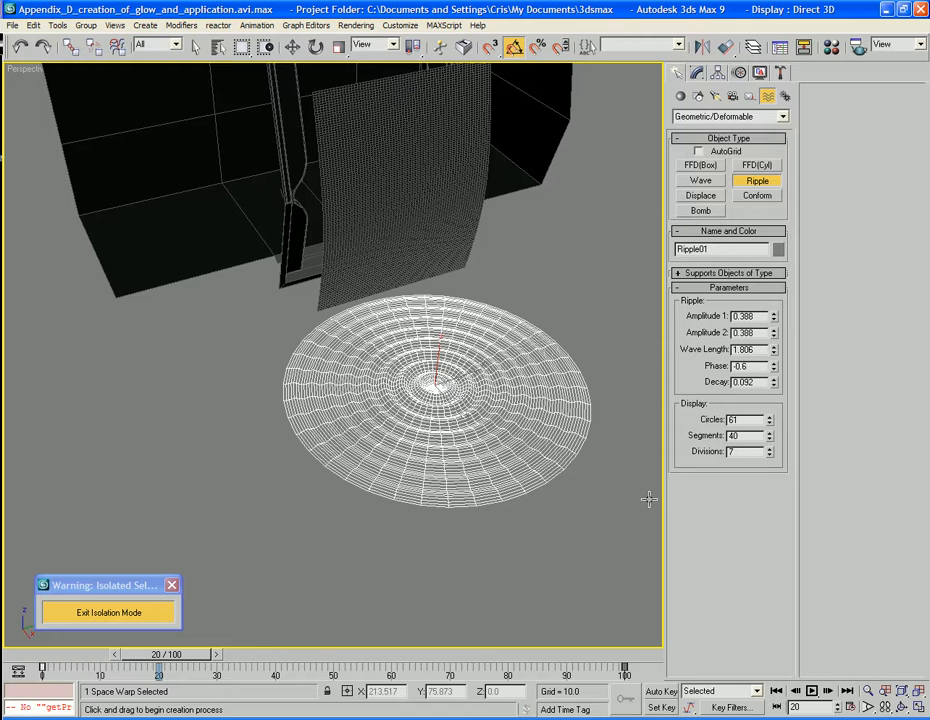
Play the animation to check the ripple's speed over time, and return to frame 0
{"action": "key", "text": "/"}
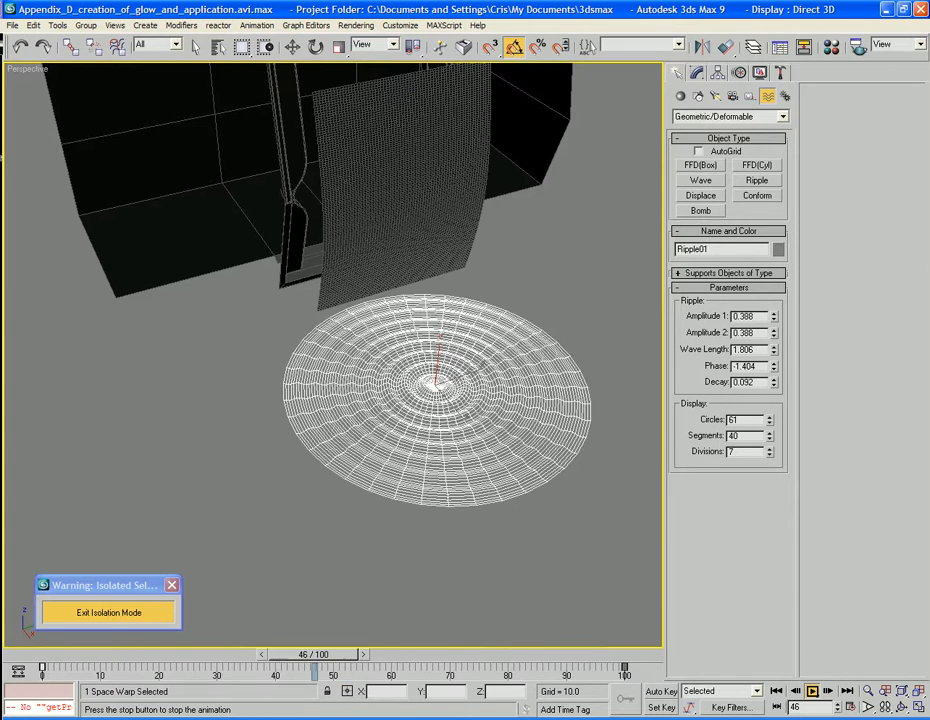
{"action": "left_click", "coordinate": [811, 690]}
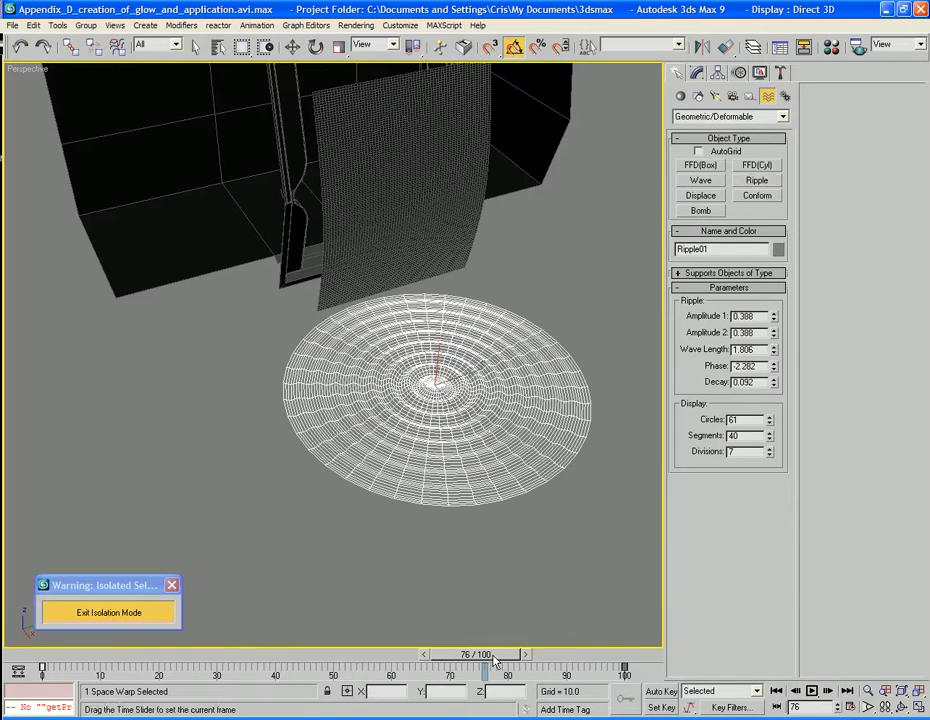
{"action": "left_click_drag", "start_coordinate": [492, 656], "coordinate": [40, 661]}
Rotate the ripple space warp 90 degrees about the Y axis so it stands upright
{"action": "left_click", "coordinate": [757, 180]}
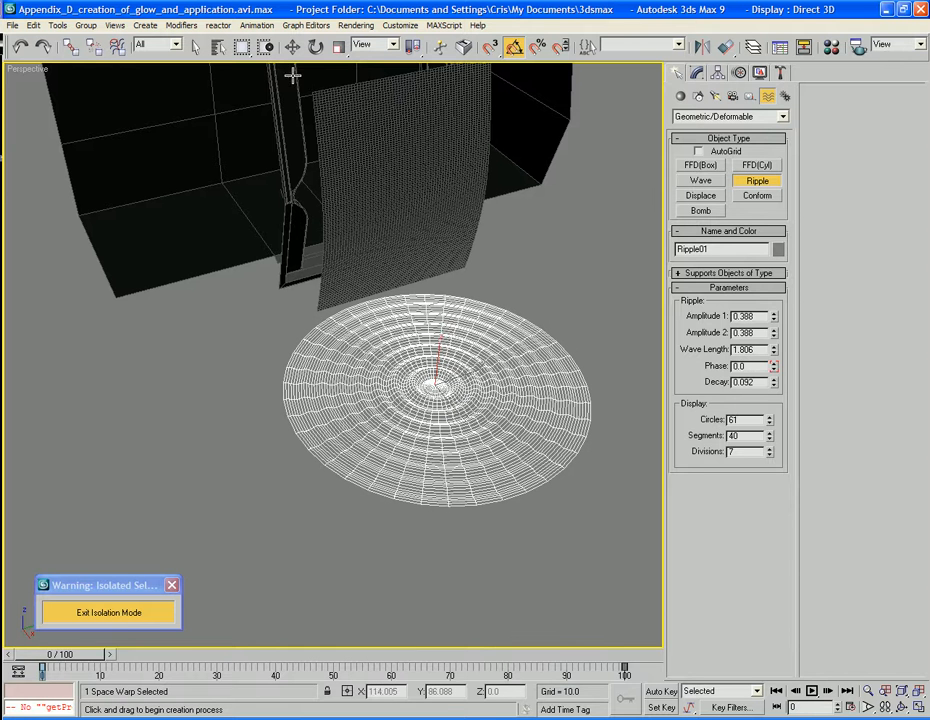
{"action": "left_click", "coordinate": [316, 47]}
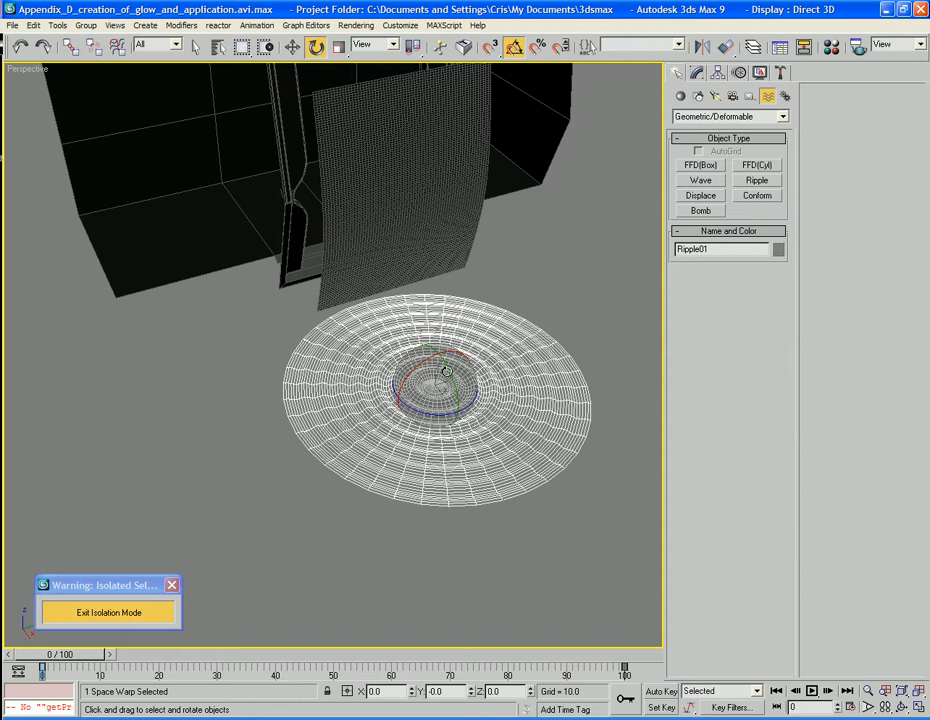
{"action": "left_click_drag", "start_coordinate": [448, 369], "coordinate": [451, 437]}
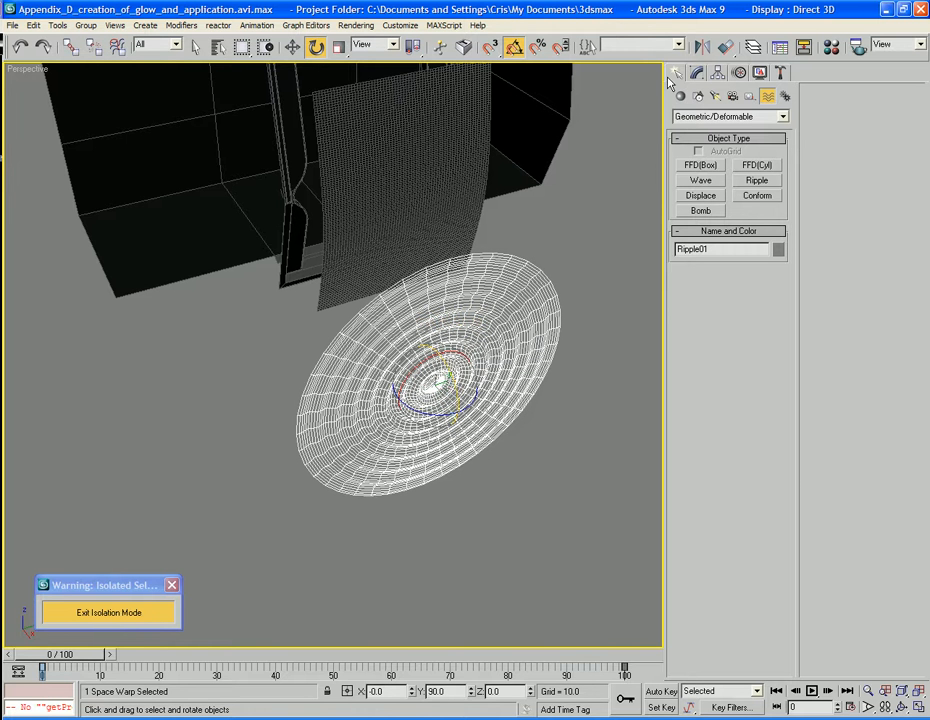
Align the ripple space warp to the Warpgate surface, center to center, in the X, Y and Z positions
{"action": "left_click", "coordinate": [726, 46]}
{"action": "left_click", "coordinate": [374, 280]}
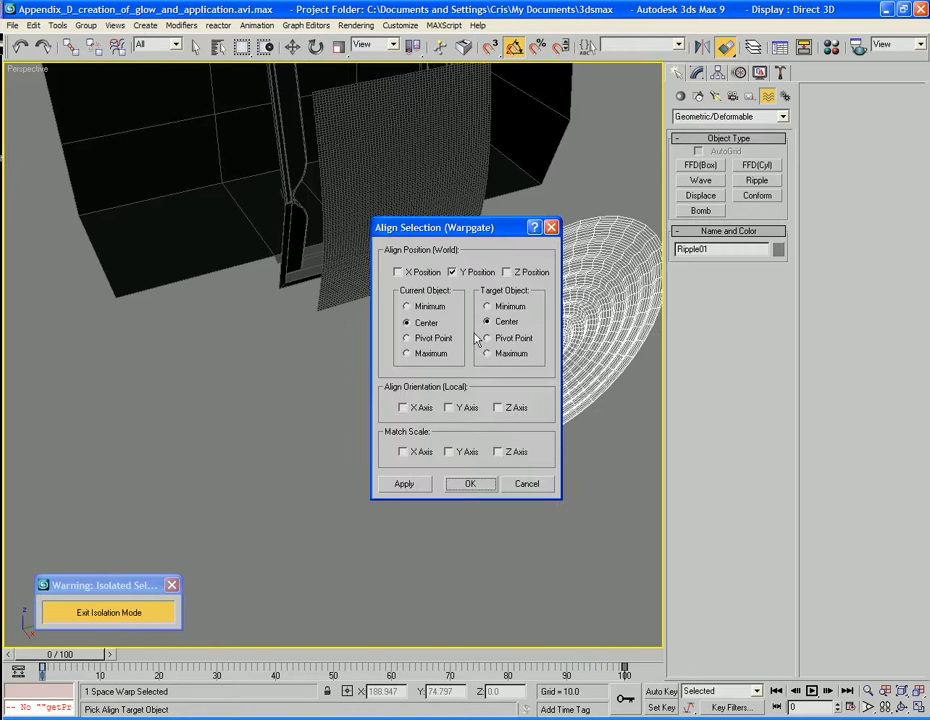
{"action": "left_click", "coordinate": [397, 272]}
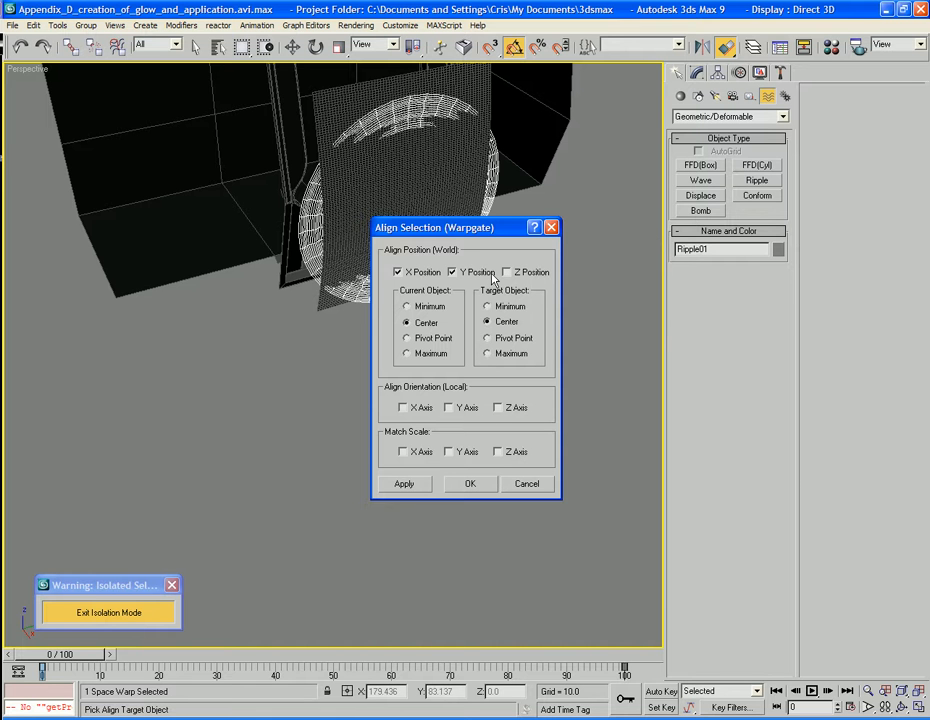
{"action": "left_click", "coordinate": [506, 272]}
{"action": "left_click", "coordinate": [466, 484]}
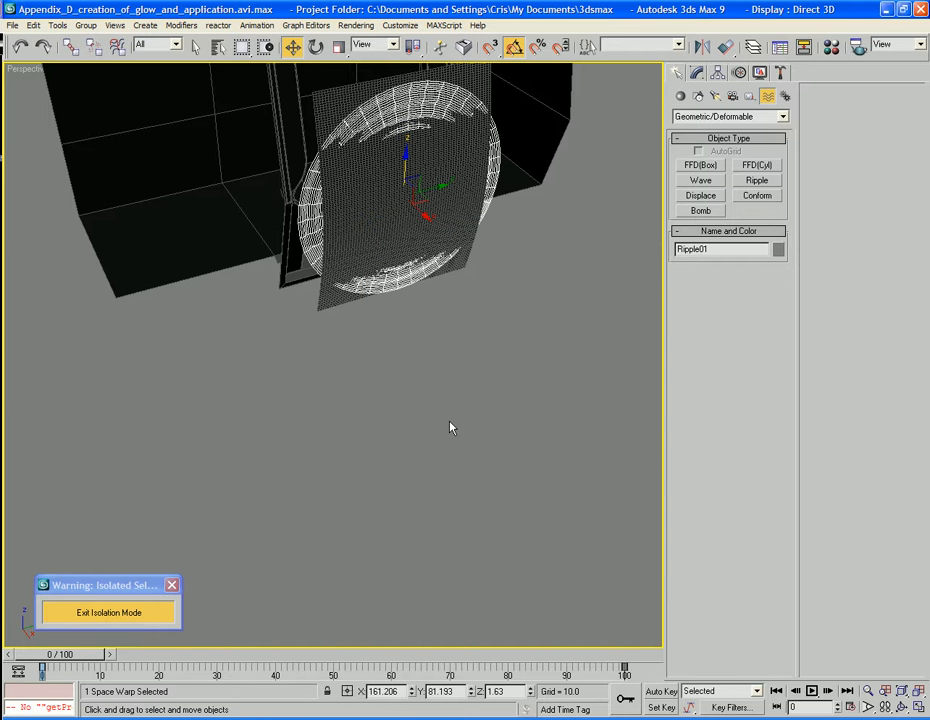
Bind the Warpgate surface to the Ripple space warp so the ripple deforms it
{"action": "left_click", "coordinate": [426, 424]}
{"action": "middle_click_drag", "start_coordinate": [426, 425], "coordinate": [398, 472], "text": "alt"}
{"action": "left_click", "coordinate": [410, 472]}
{"action": "left_click", "coordinate": [366, 469]}
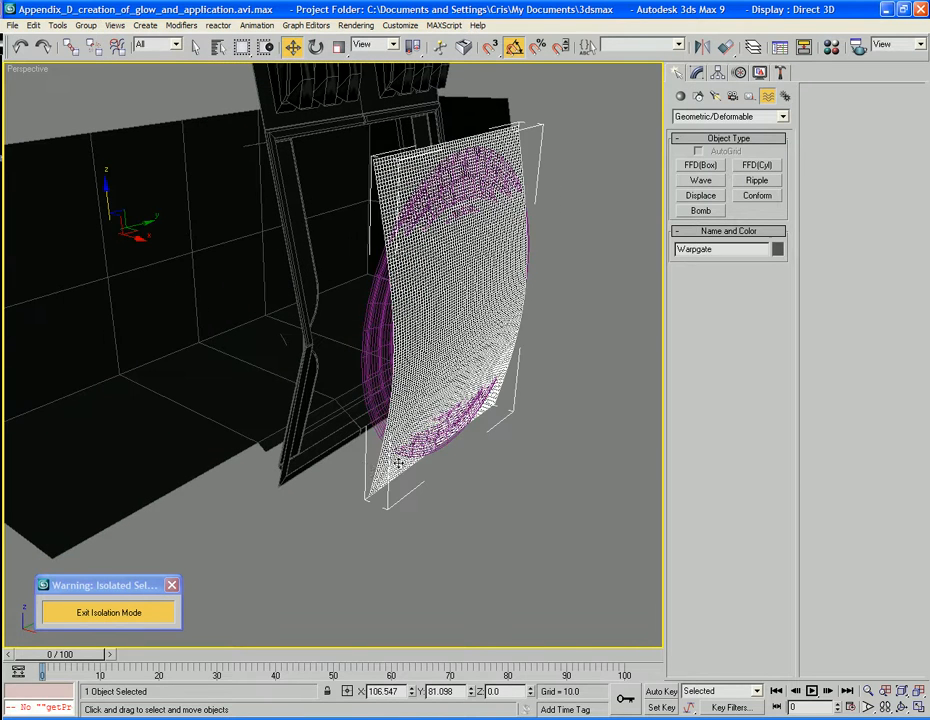
{"action": "left_click", "coordinate": [338, 500]}
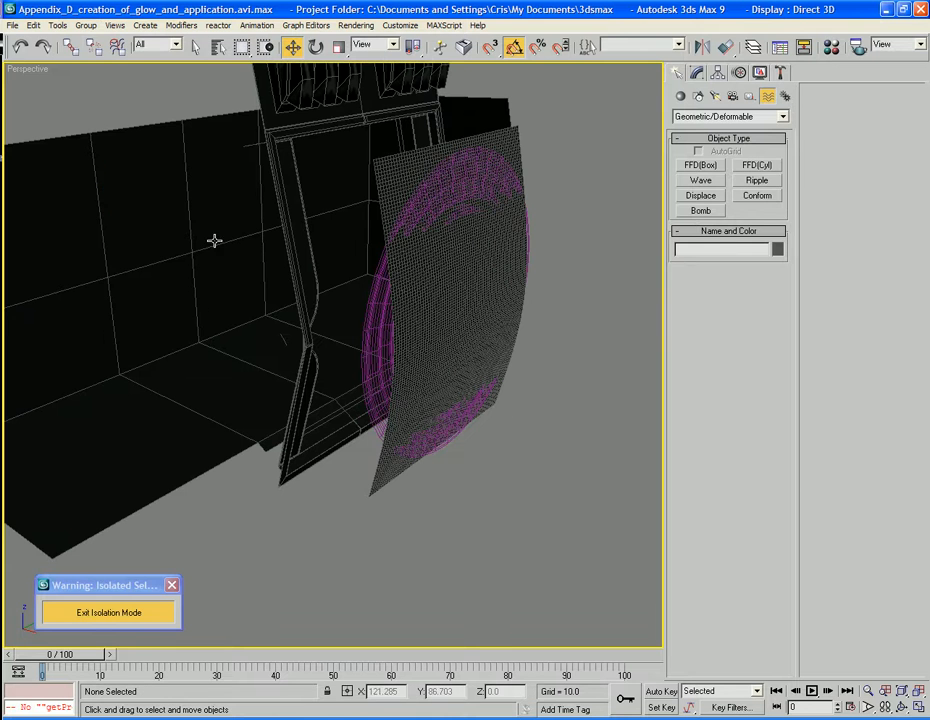
{"action": "left_click", "coordinate": [116, 47]}
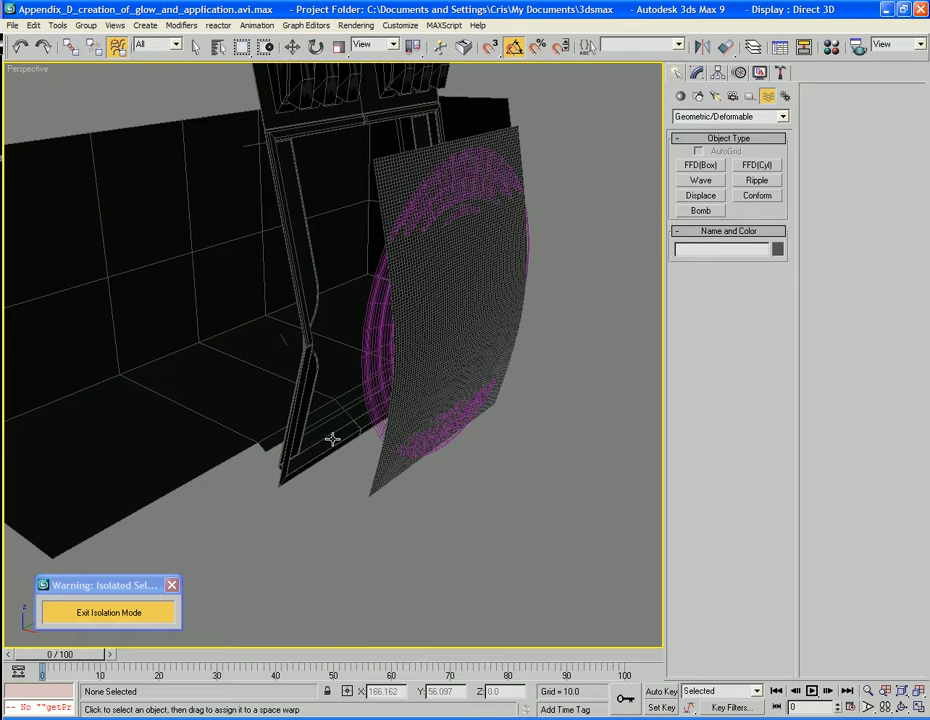
{"action": "left_click", "coordinate": [382, 476]}
{"action": "left_click_drag", "start_coordinate": [382, 476], "coordinate": [378, 425]}
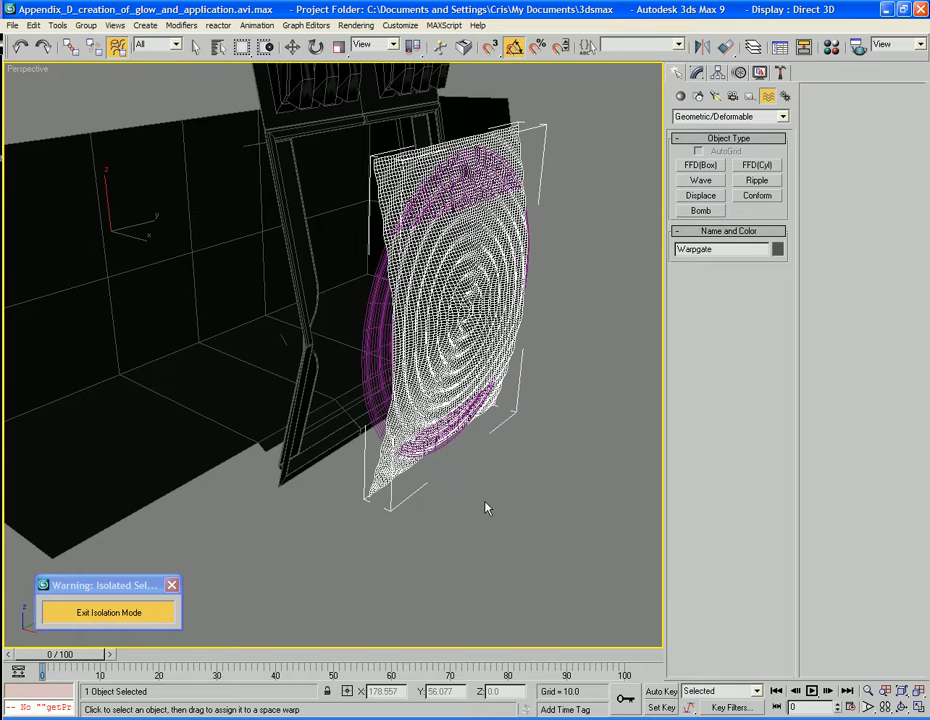
Reduce the ripple space warp's display to 30 circles
{"action": "middle_click_drag", "start_coordinate": [486, 508], "coordinate": [404, 512], "text": "alt"}
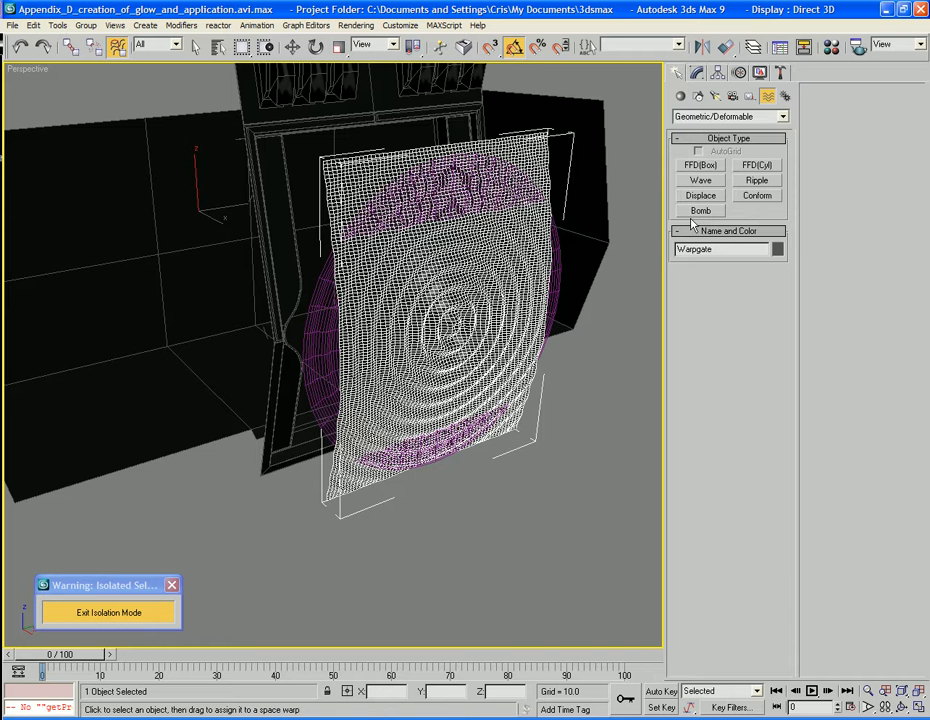
{"action": "left_click", "coordinate": [398, 529]}
{"action": "left_click", "coordinate": [338, 440]}
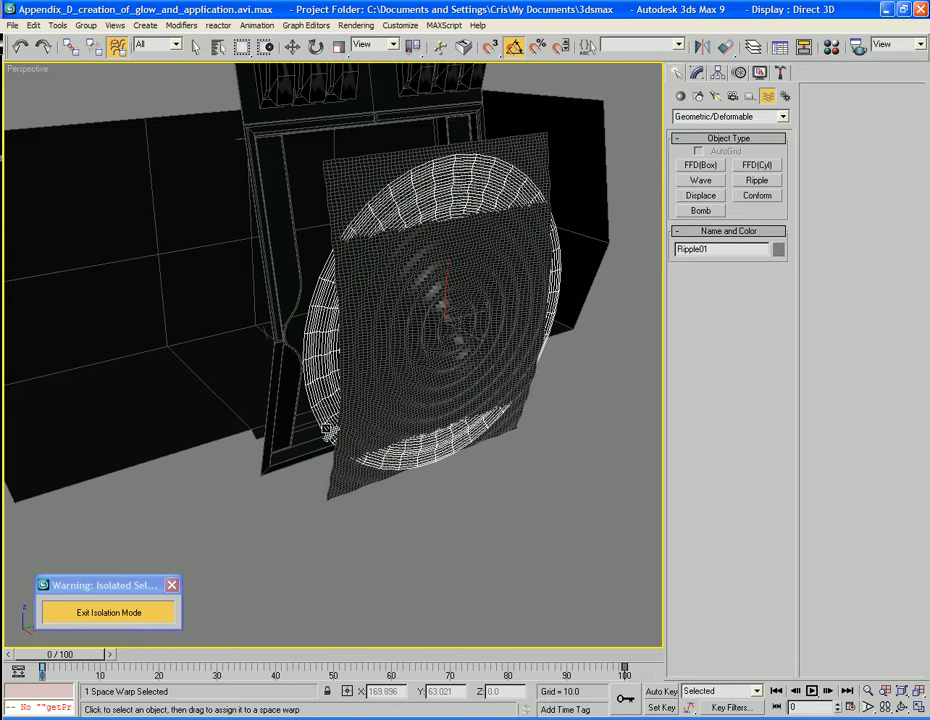
{"action": "left_click", "coordinate": [697, 73]}
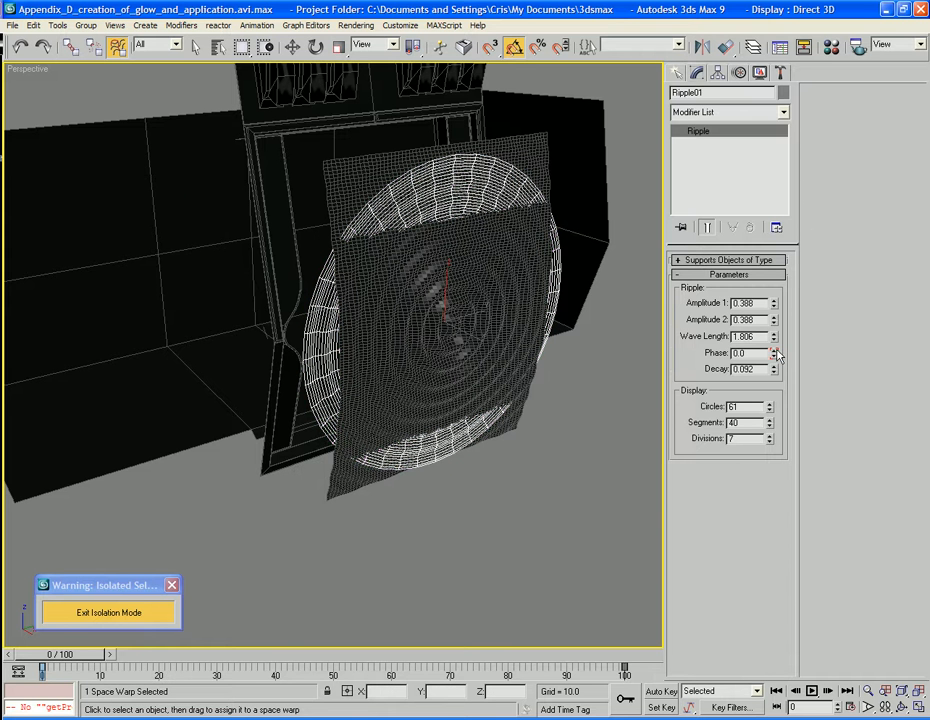
{"action": "left_click_drag", "start_coordinate": [771, 416], "coordinate": [778, 634]}
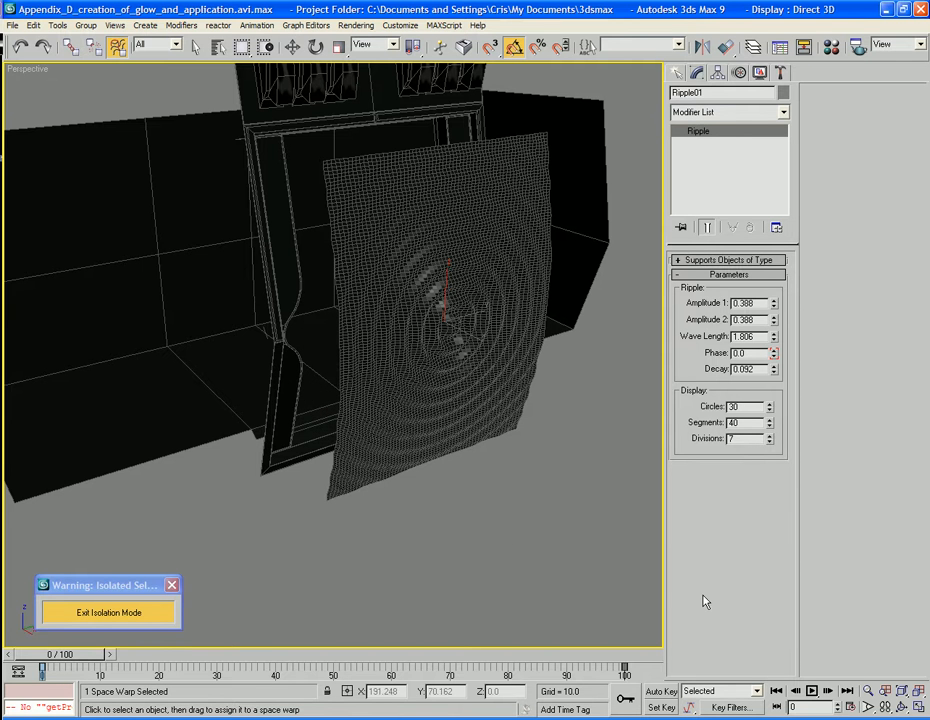
Group the Warpgate surface and the ripple space warp under the name Glowing_Warp_Gate
{"action": "middle_click_drag", "start_coordinate": [428, 497], "coordinate": [530, 494], "text": "alt"}
{"action": "left_click", "coordinate": [513, 490]}
{"action": "left_click_drag", "start_coordinate": [437, 442], "coordinate": [302, 321]}
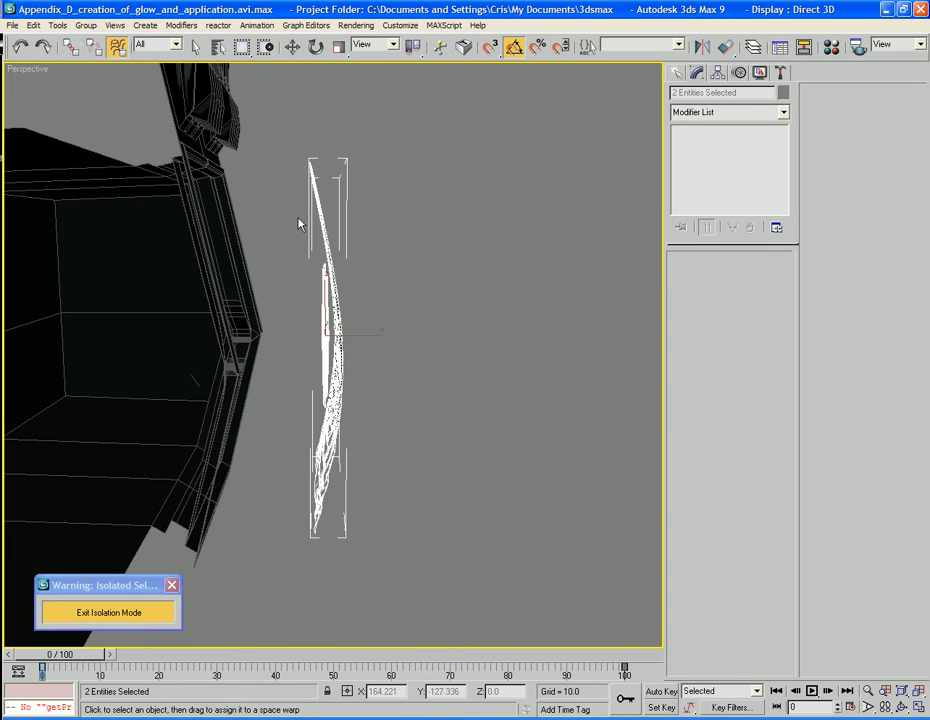
{"action": "left_click", "coordinate": [86, 25]}
{"action": "left_click", "coordinate": [96, 68]}
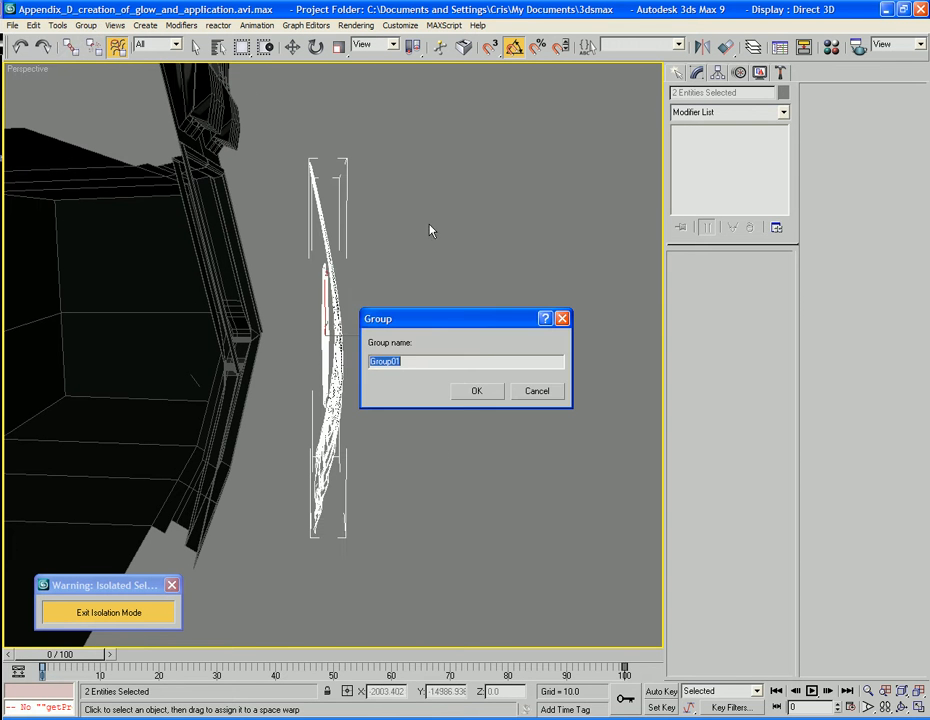
{"action": "type", "text": "Gl"}
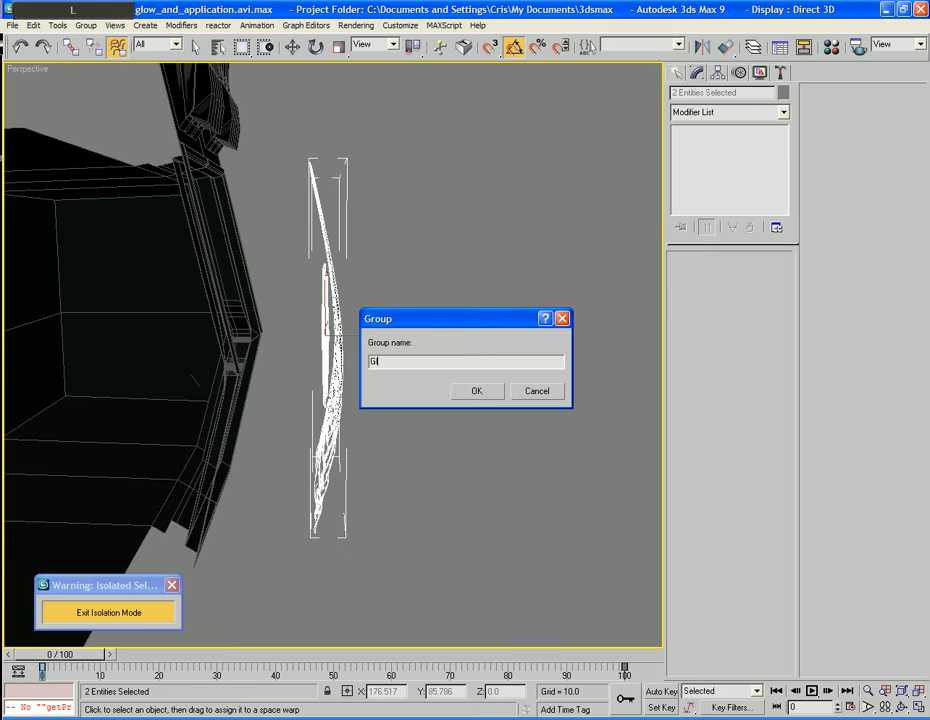
{"action": "type", "text": "owing_Warp_Gate"}
{"action": "left_click", "coordinate": [488, 394]}
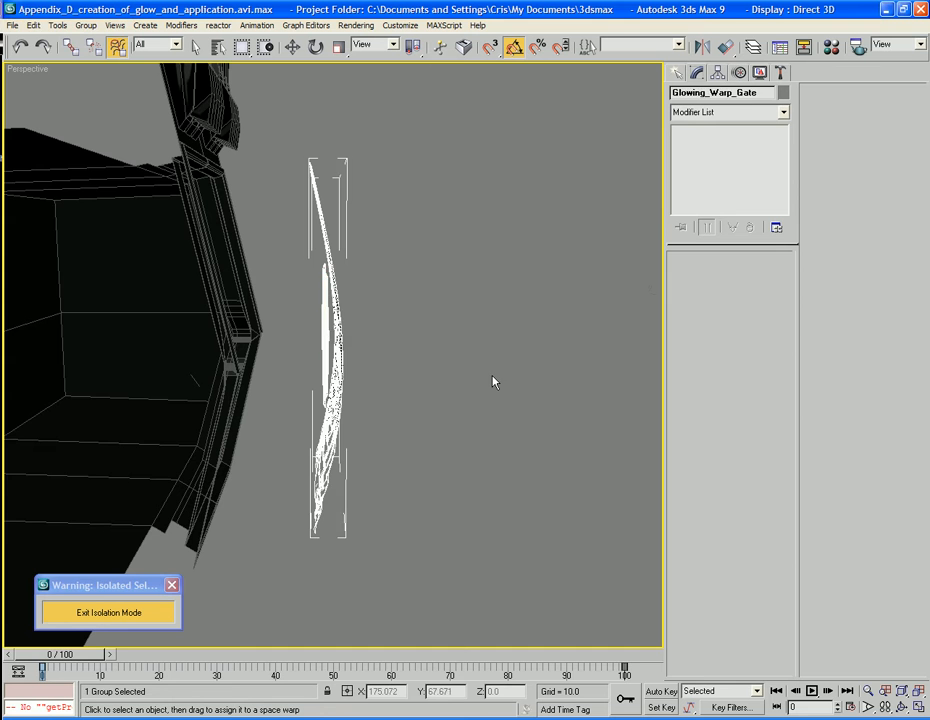
Move the Glowing_Warp_Gate group back along the X axis to about X 203.8 so it fits into the obelisk doorway
{"action": "left_click", "coordinate": [476, 374]}
{"action": "middle_click_drag", "start_coordinate": [476, 374], "coordinate": [413, 522], "text": "alt"}
{"action": "left_click", "coordinate": [396, 465]}
{"action": "key", "text": "w"}
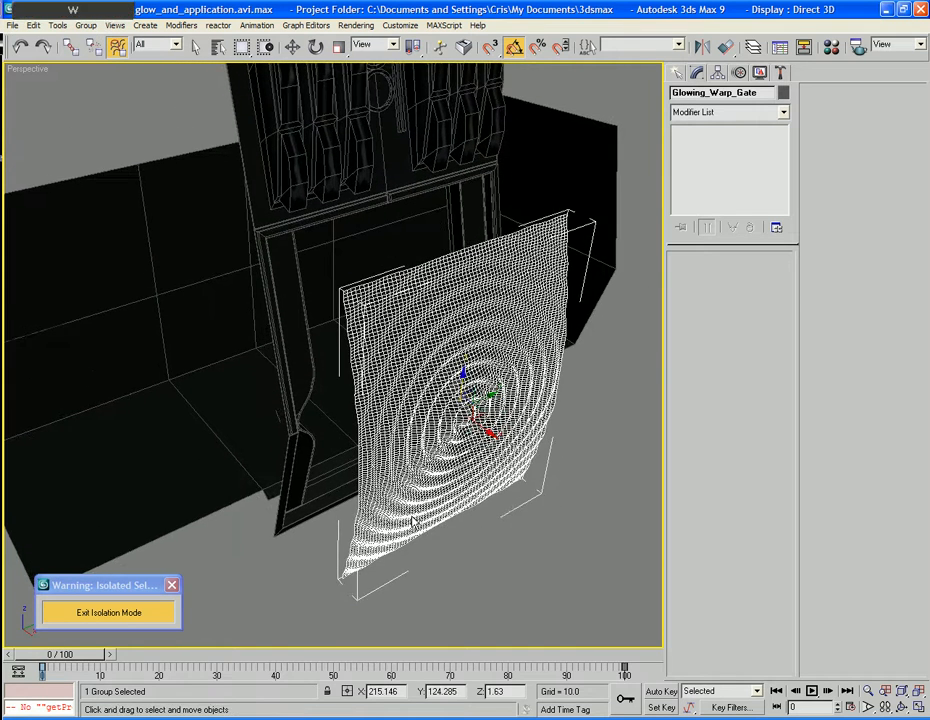
{"action": "left_click_drag", "start_coordinate": [347, 318], "coordinate": [288, 252]}
{"action": "middle_click_drag", "start_coordinate": [474, 548], "coordinate": [474, 474], "text": "alt"}
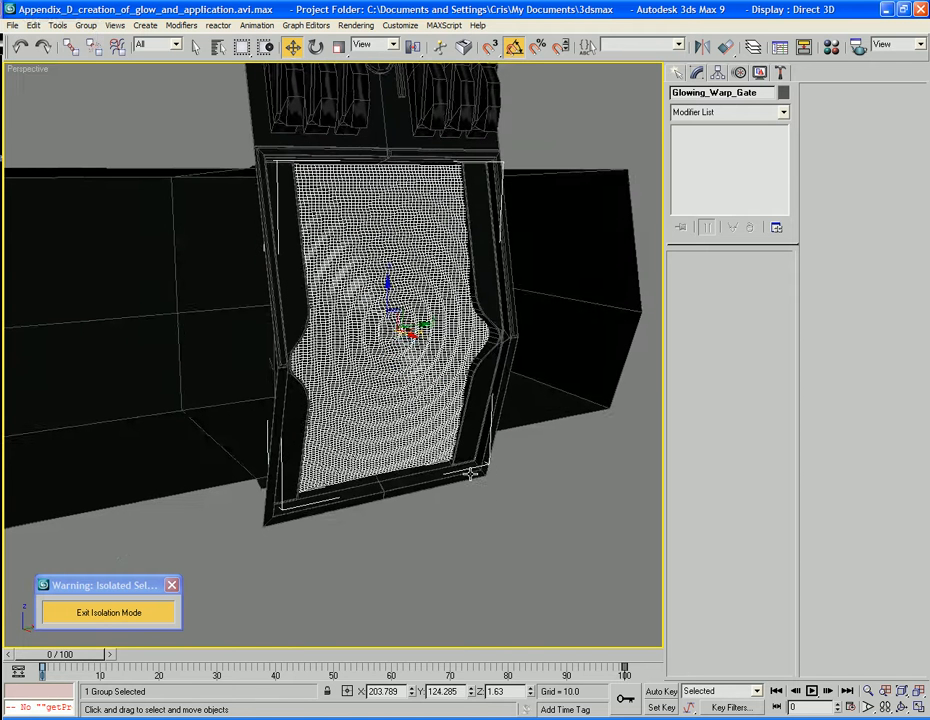
Hide the mesh edges in the shaded view and play the animation to check the ripples in the doorway
{"action": "key", "text": "F4"}
{"action": "key", "text": "slash"}
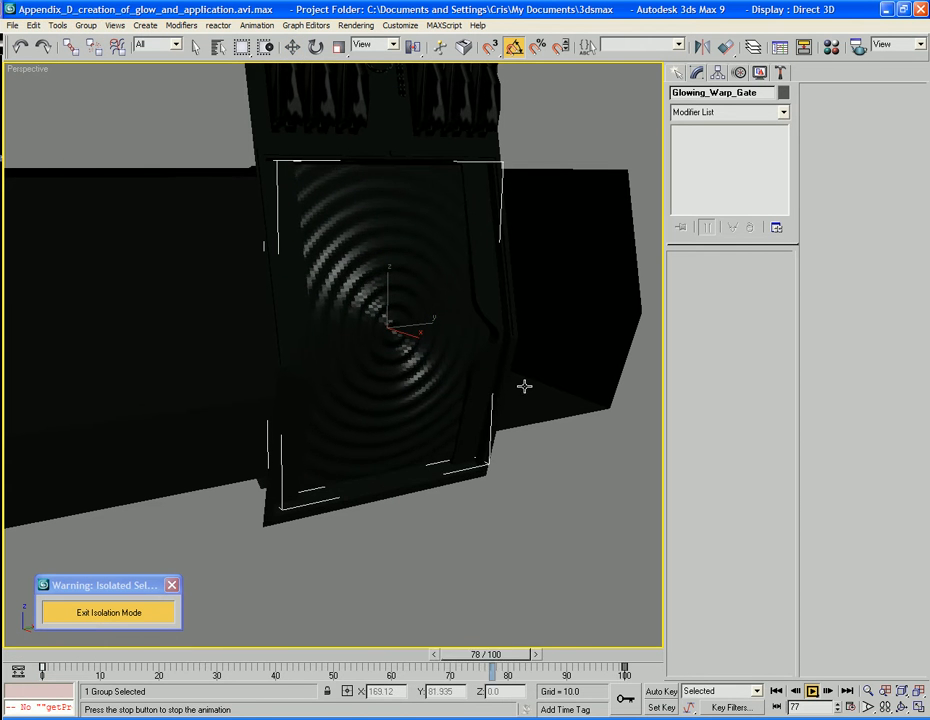
{"action": "key", "text": "slash"}
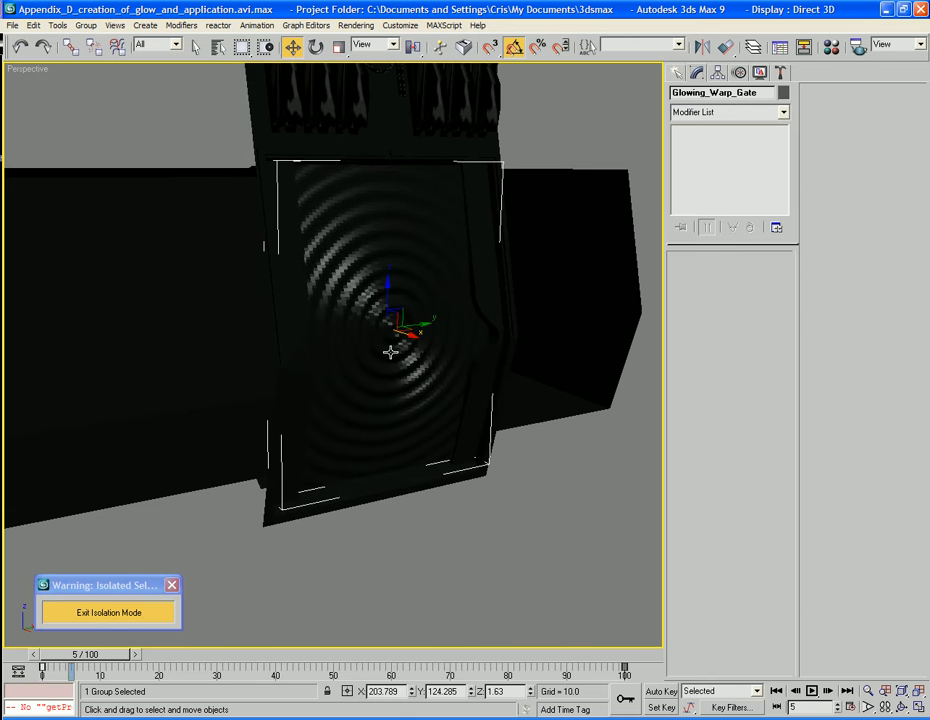
Open the Glowing_Warp_Gate group and add a Smooth modifier with Auto Smooth to Warpgate, beneath its ripple binding
{"action": "left_click", "coordinate": [86, 25]}
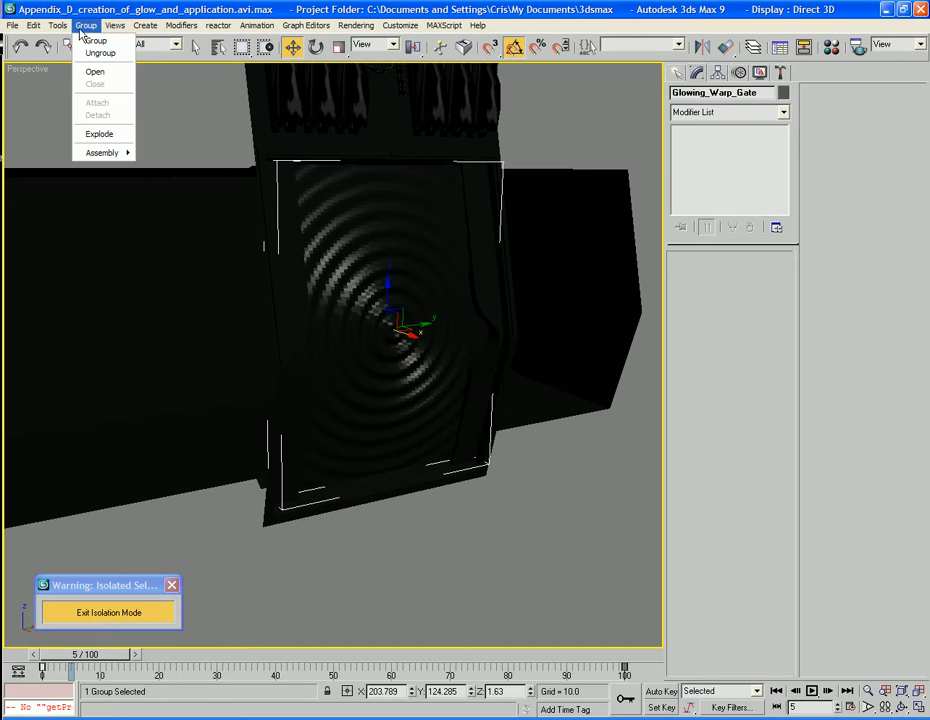
{"action": "left_click", "coordinate": [94, 74]}
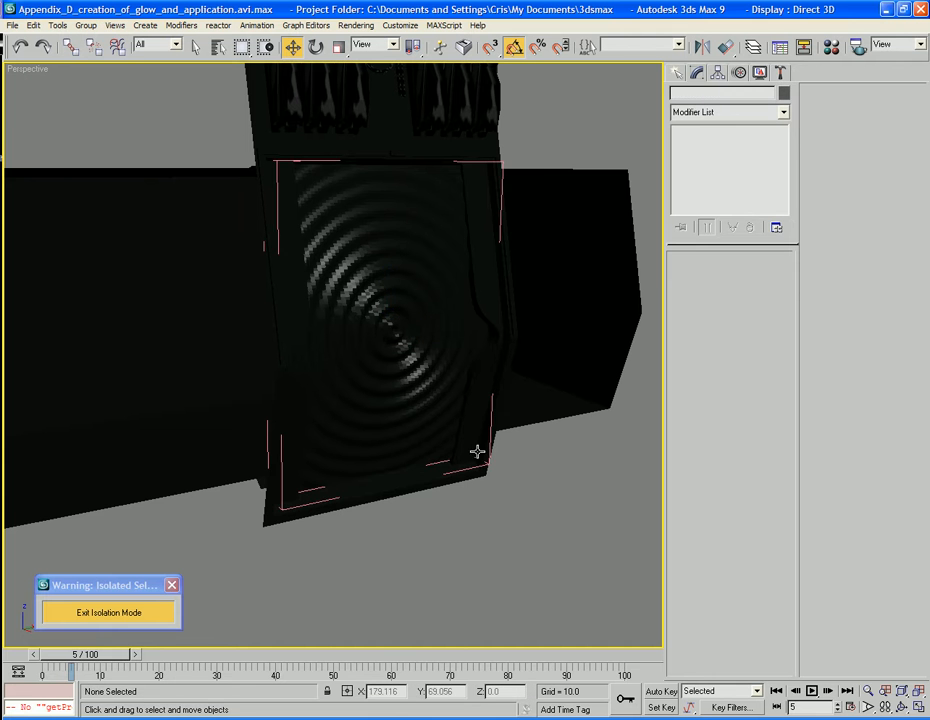
{"action": "left_click", "coordinate": [352, 372]}
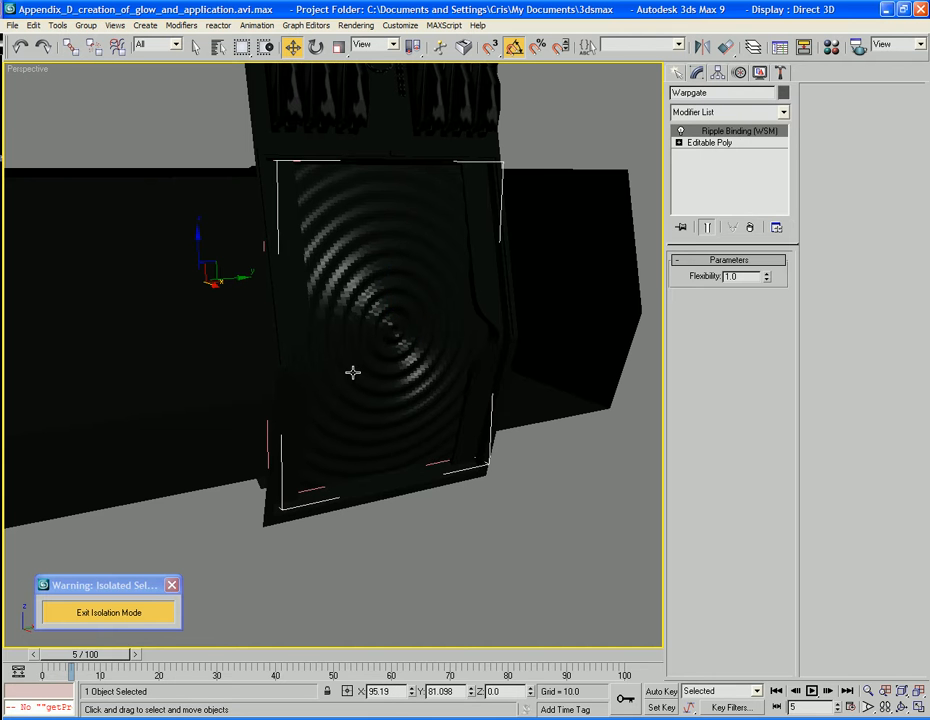
{"action": "left_click", "coordinate": [731, 113]}
{"action": "key", "text": "s"}
{"action": "key", "text": "s"}
{"action": "key", "text": "s"}
{"action": "key", "text": "s"}
{"action": "key", "text": "s"}
{"action": "key", "text": "s"}
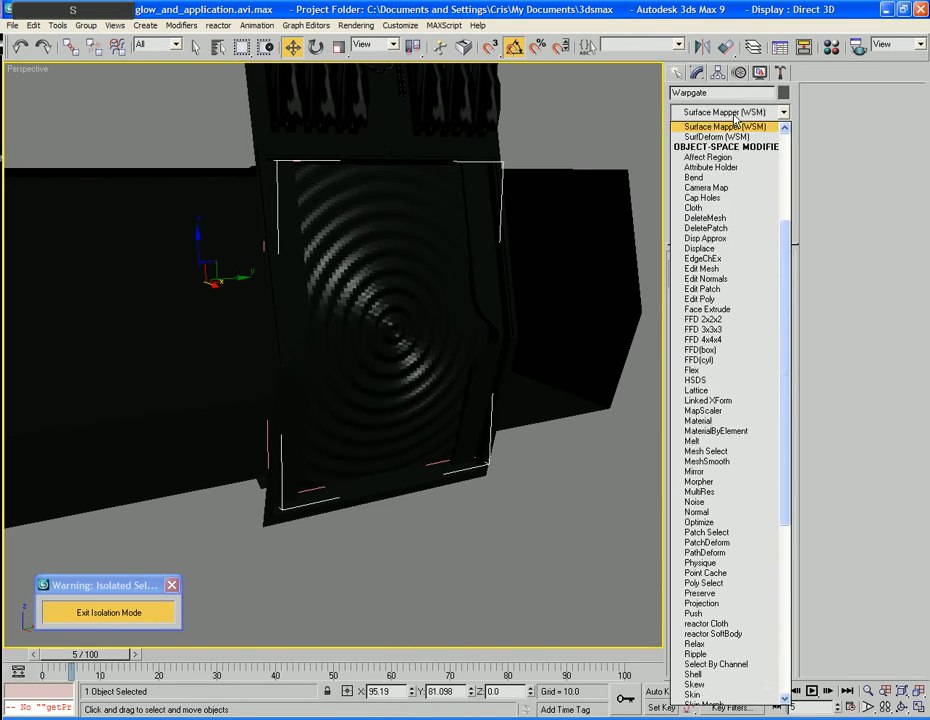
{"action": "key", "text": "m"}
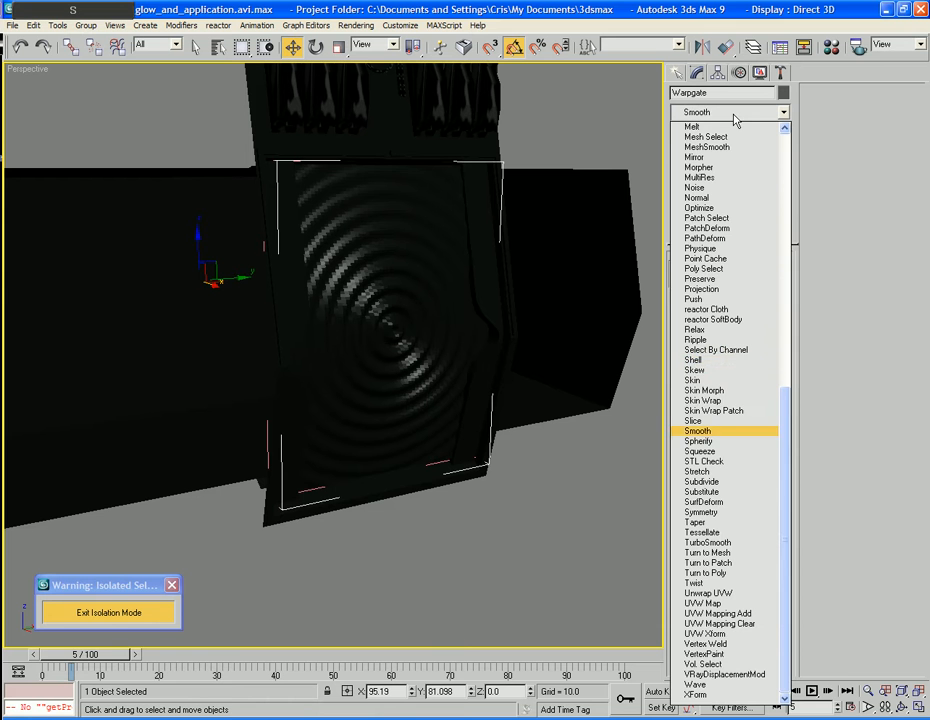
{"action": "key", "text": "Return"}
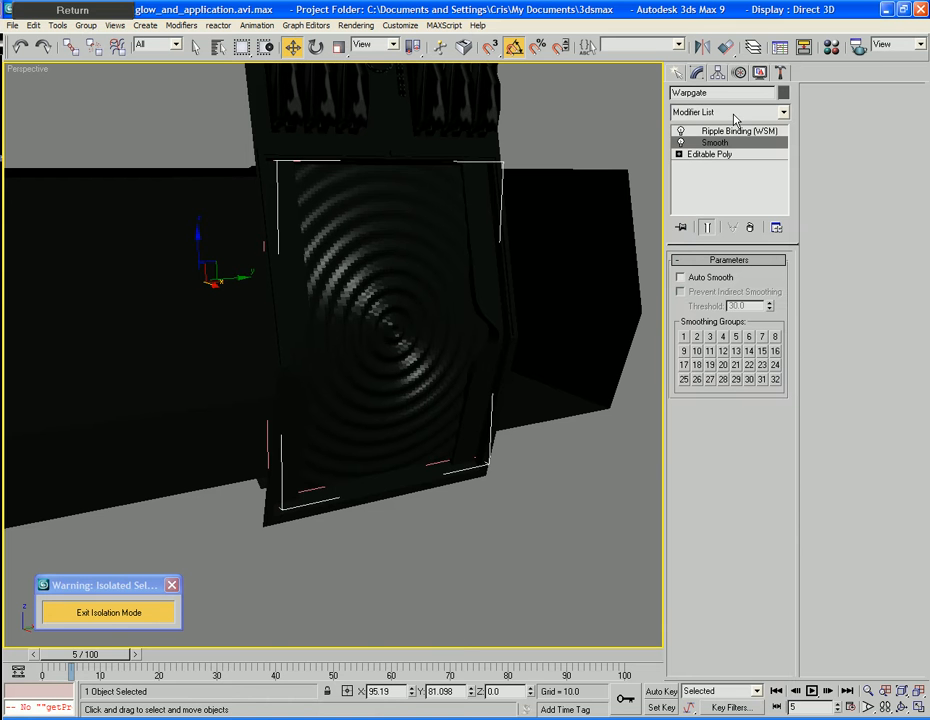
{"action": "left_click", "coordinate": [697, 283]}
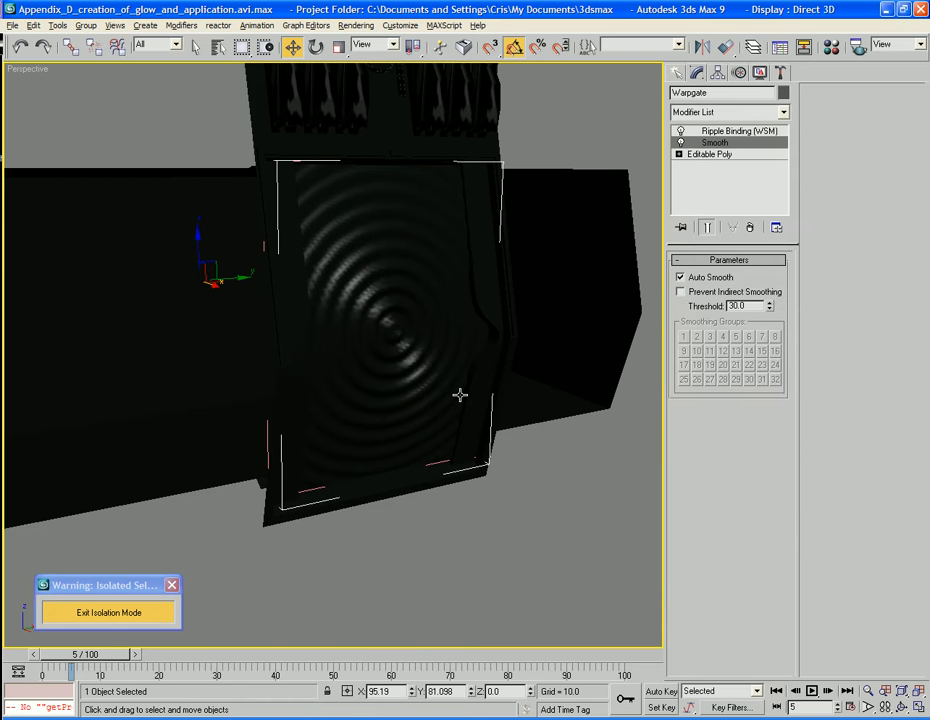
Close the Glowing_Warp_Gate group and clear the selection
{"action": "middle_click_drag", "start_coordinate": [535, 460], "coordinate": [426, 417], "text": "alt"}
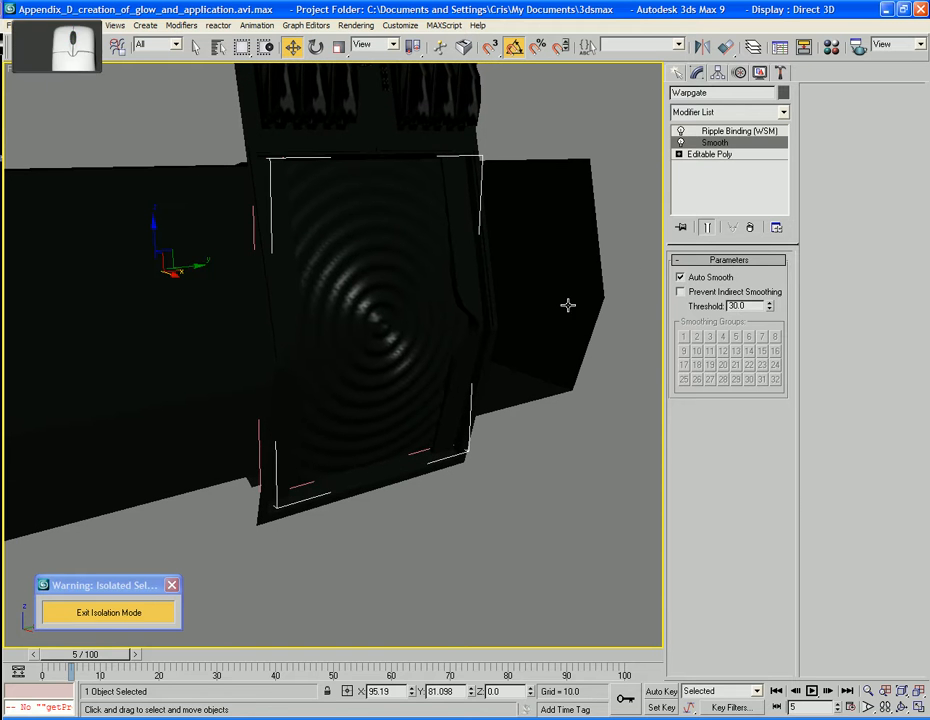
{"action": "left_click", "coordinate": [88, 25]}
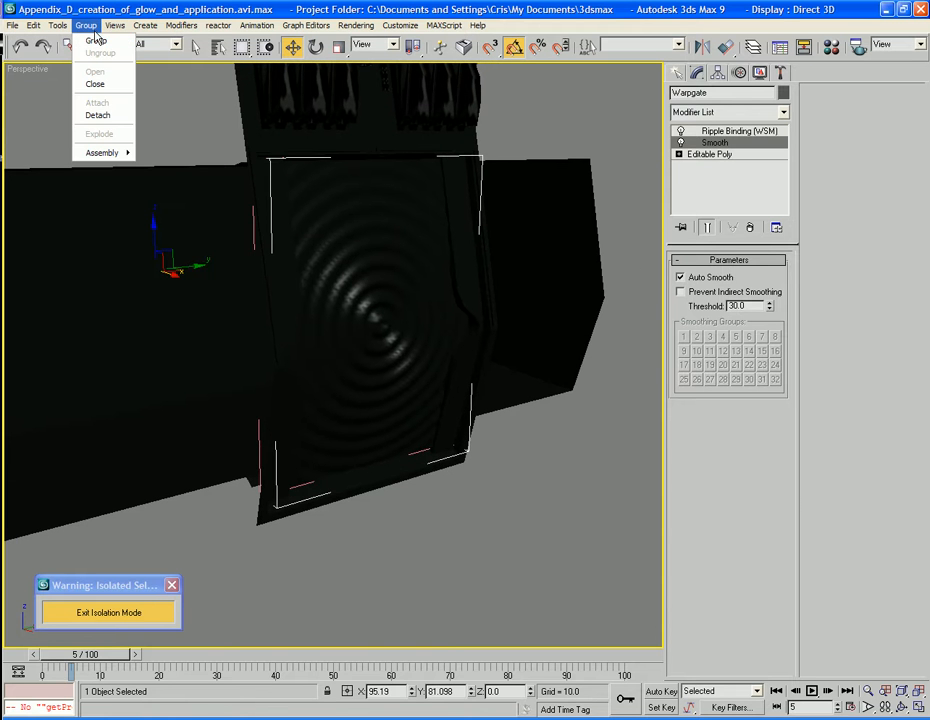
{"action": "left_click", "coordinate": [95, 84]}
{"action": "left_click", "coordinate": [603, 503]}
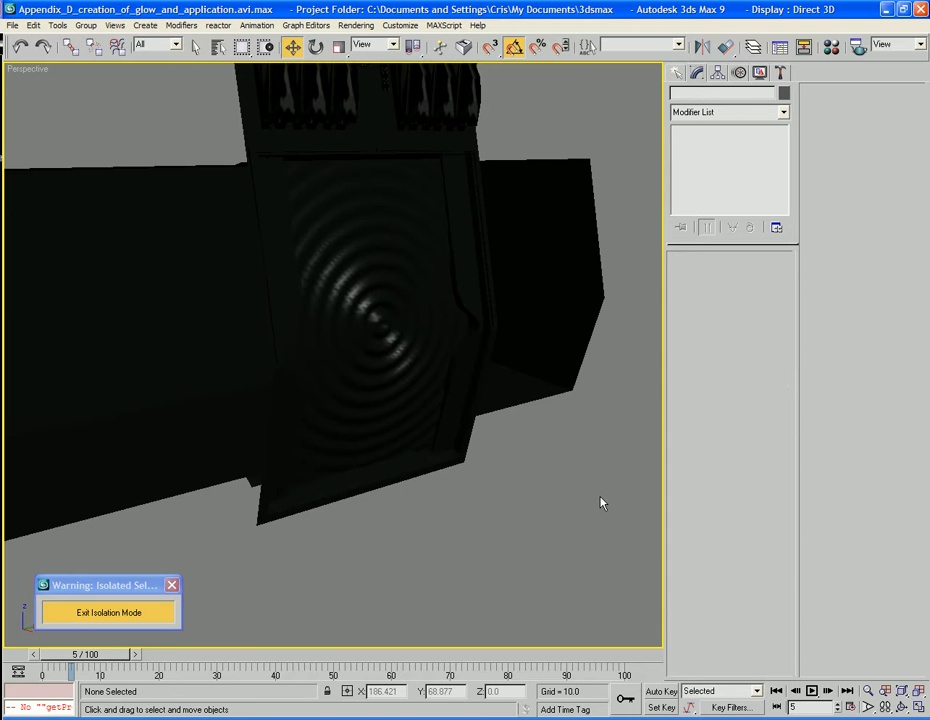
Play the animation to check the smoothed ripples, and stop it to view the gate from another angle
{"action": "key", "text": "/"}
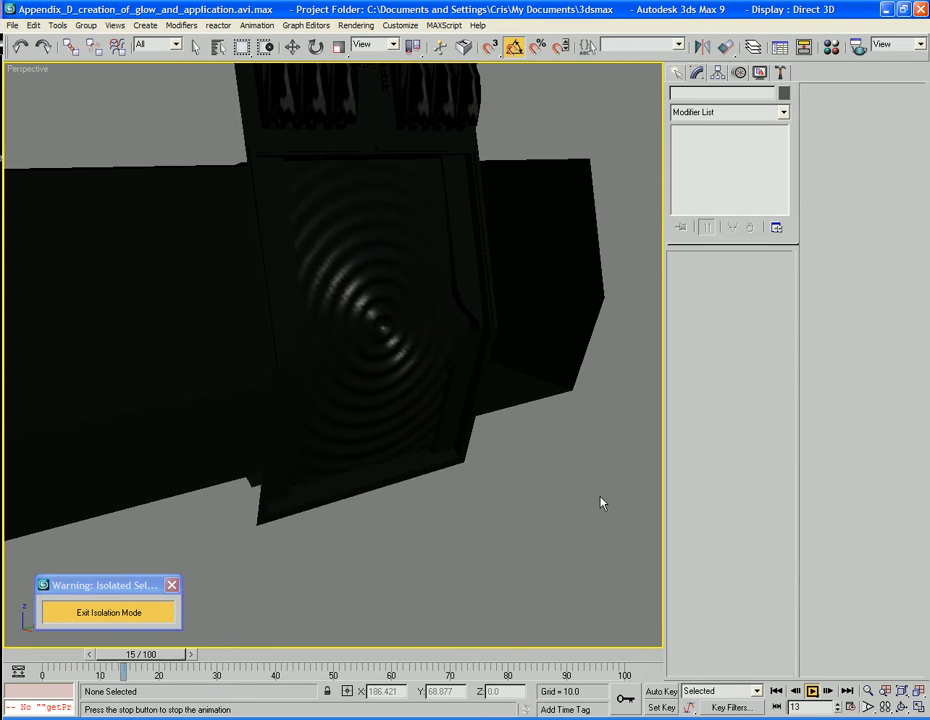
{"action": "key", "text": "/"}
{"action": "middle_click_drag", "start_coordinate": [601, 502], "coordinate": [578, 572], "text": "alt"}
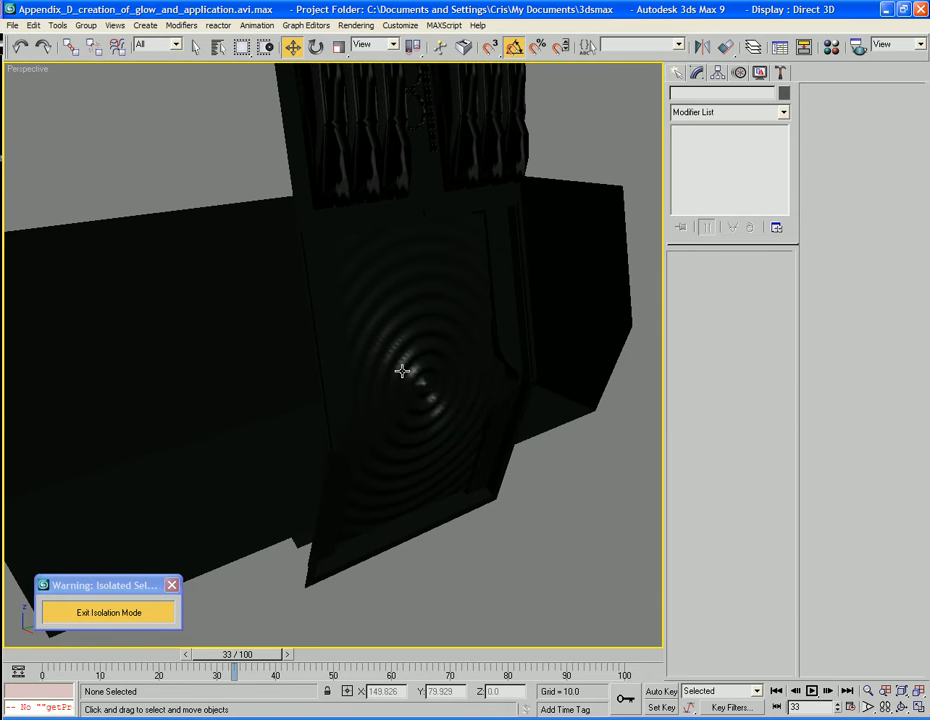
Apply the Glowing_Green material to the Glowing_Warp_Gate group in the doorway and close the Material Editor
{"action": "middle_click_drag", "start_coordinate": [435, 490], "coordinate": [498, 511], "text": "alt"}
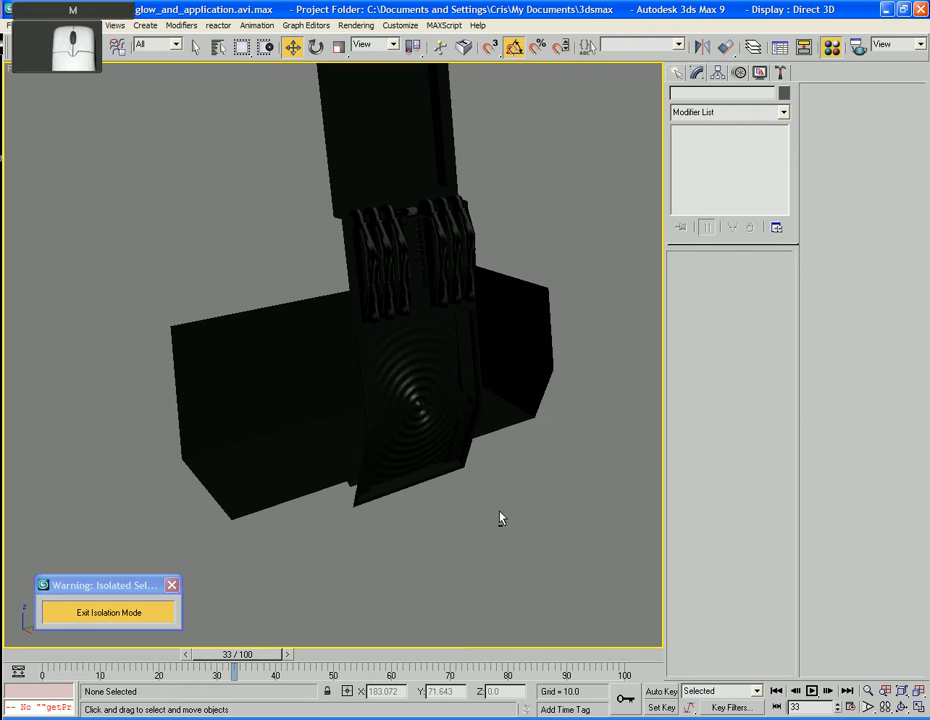
{"action": "key", "text": "m"}
{"action": "left_click_drag", "start_coordinate": [90, 226], "coordinate": [427, 421]}
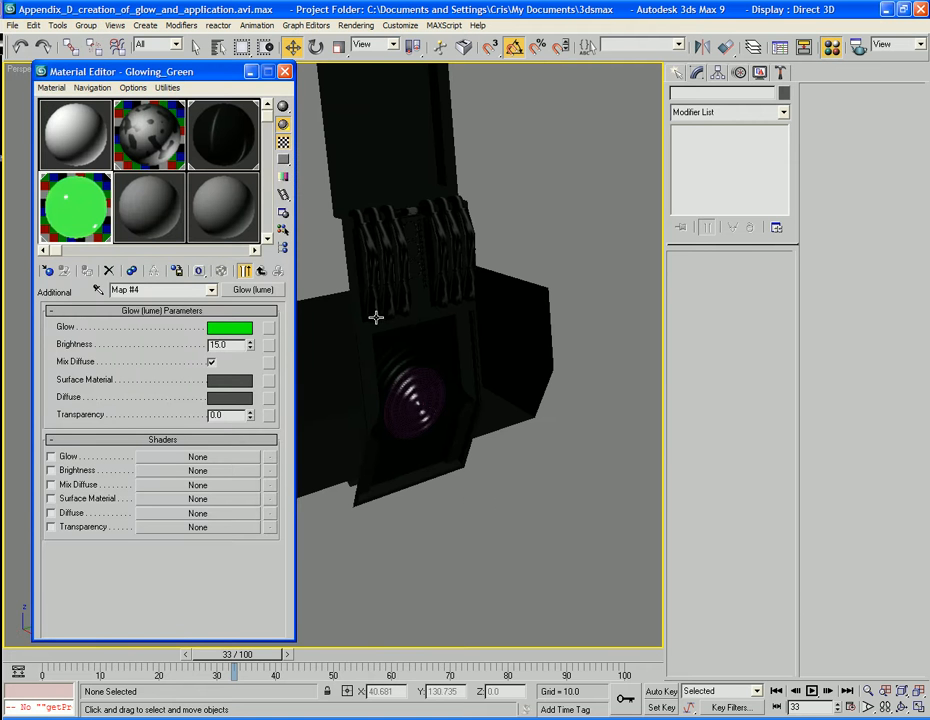
{"action": "left_click", "coordinate": [285, 72]}
Frame the obelisk doorway with nothing selected and render the Perspective view at frame 33 to check the glow
{"action": "middle_click_drag", "start_coordinate": [488, 300], "coordinate": [459, 278]}
{"action": "scroll", "coordinate": [477, 284], "scroll_direction": "up", "scroll_amount": 3}
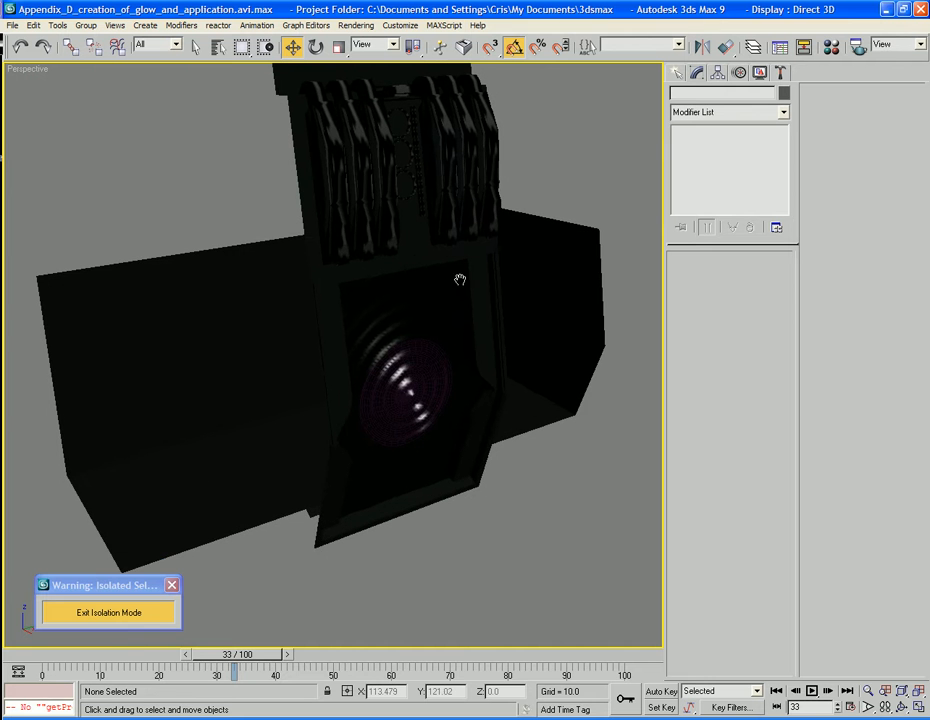
{"action": "left_click", "coordinate": [465, 443]}
{"action": "left_click", "coordinate": [447, 439]}
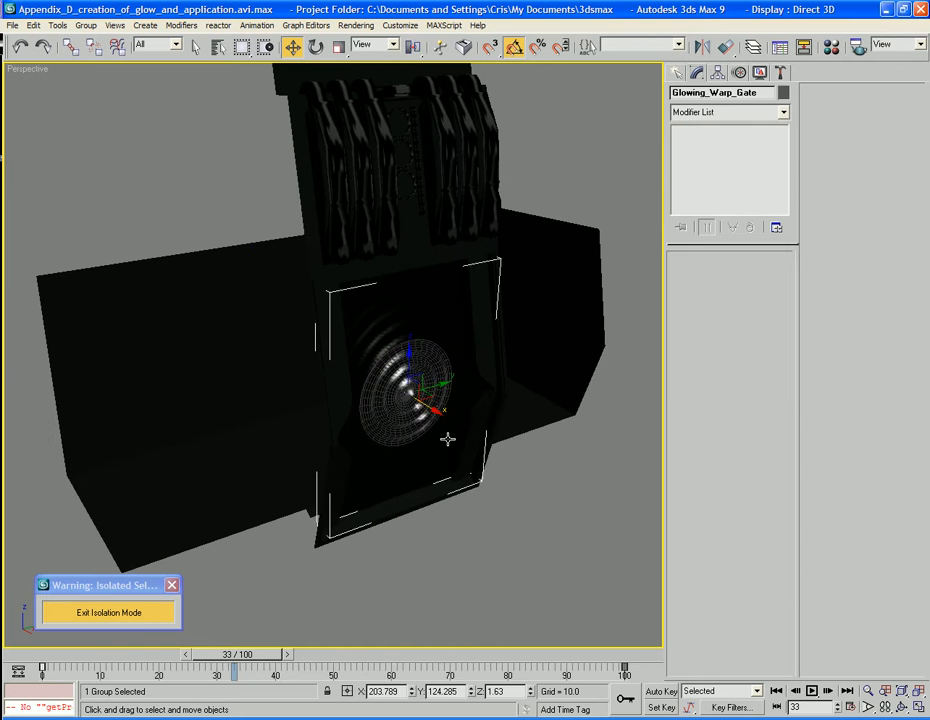
{"action": "left_click", "coordinate": [518, 493]}
{"action": "left_click", "coordinate": [441, 443]}
{"action": "key", "text": "F4"}
{"action": "left_click", "coordinate": [608, 565]}
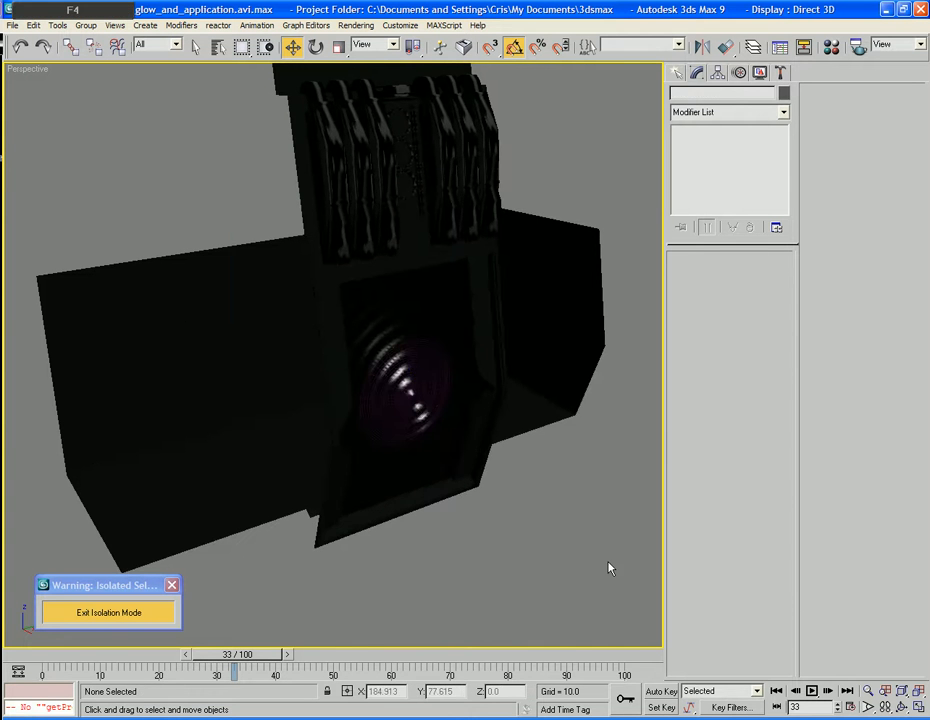
{"action": "key", "text": "F9"}
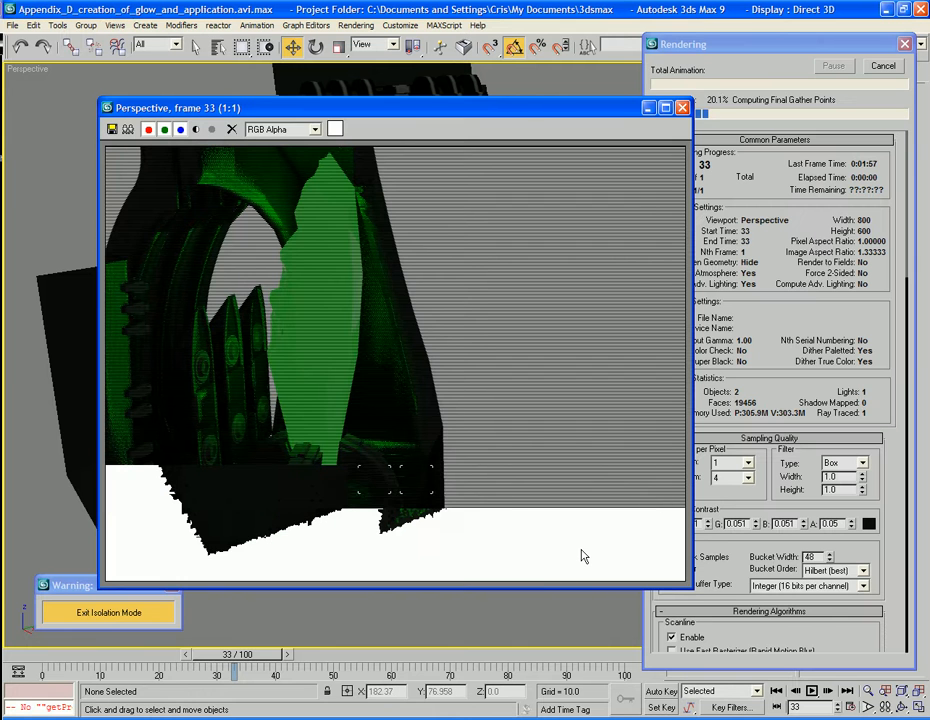